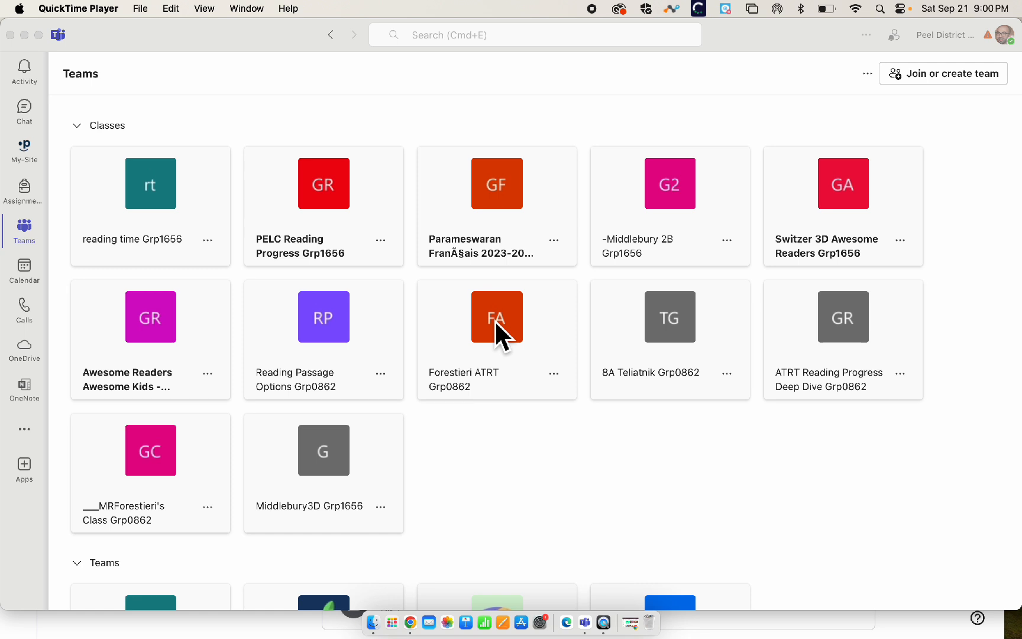
# - Start creating a new team in Microsoft Teams from the Class template
pyautogui.click(157, 41)
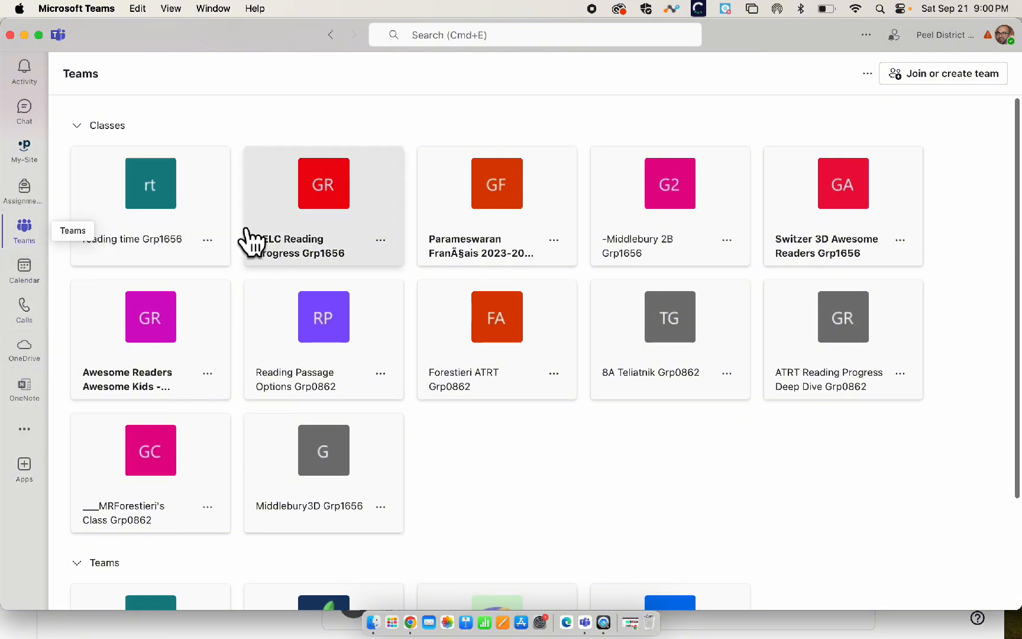
pyautogui.scroll(-5, 417, 416)
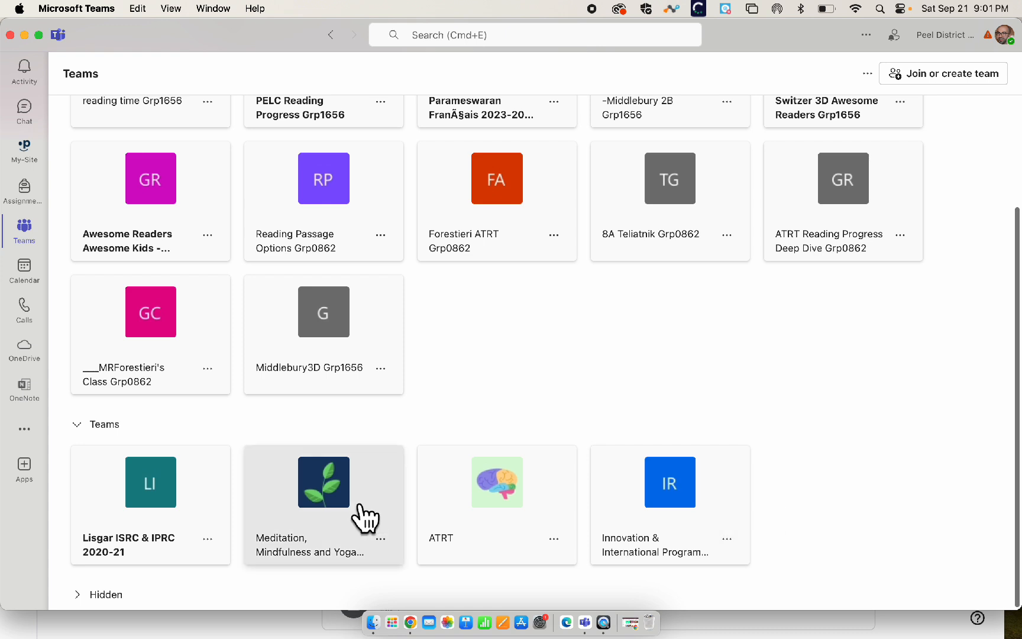
pyautogui.scroll(5, 668, 405)
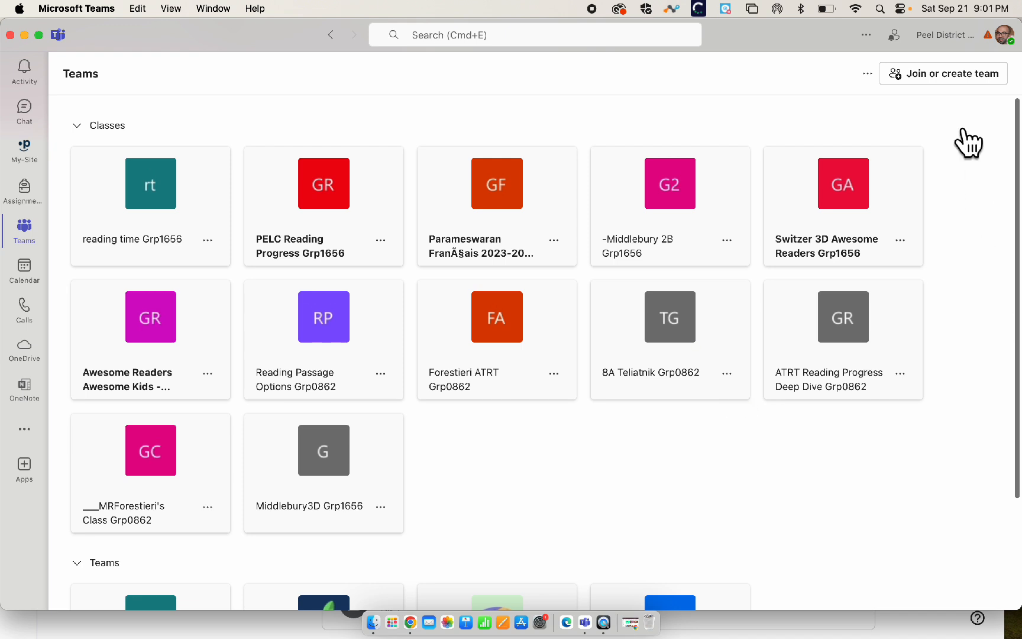
pyautogui.click(962, 88)
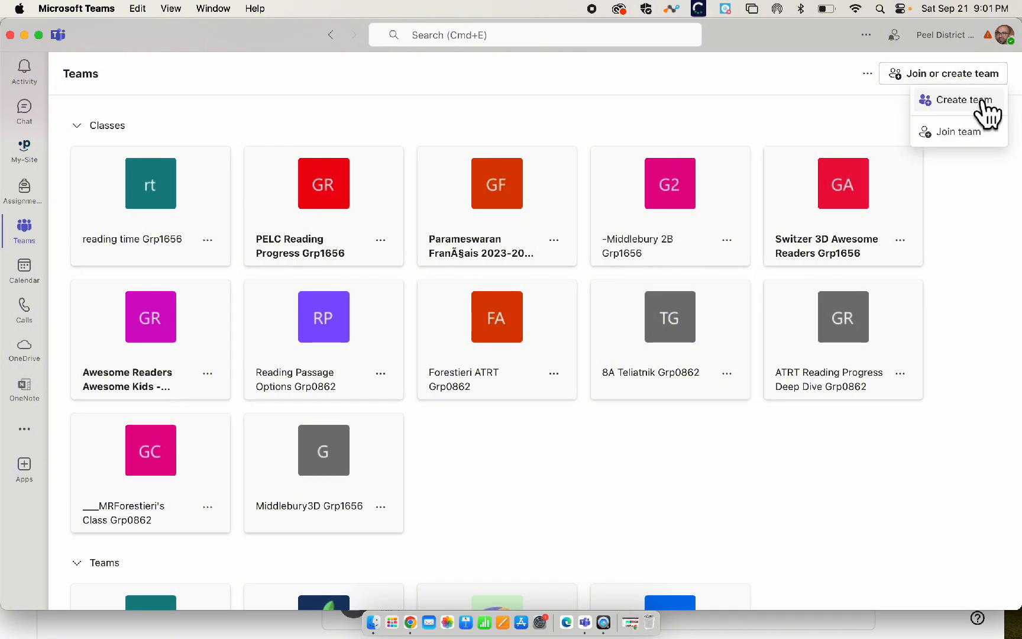
pyautogui.click(984, 102)
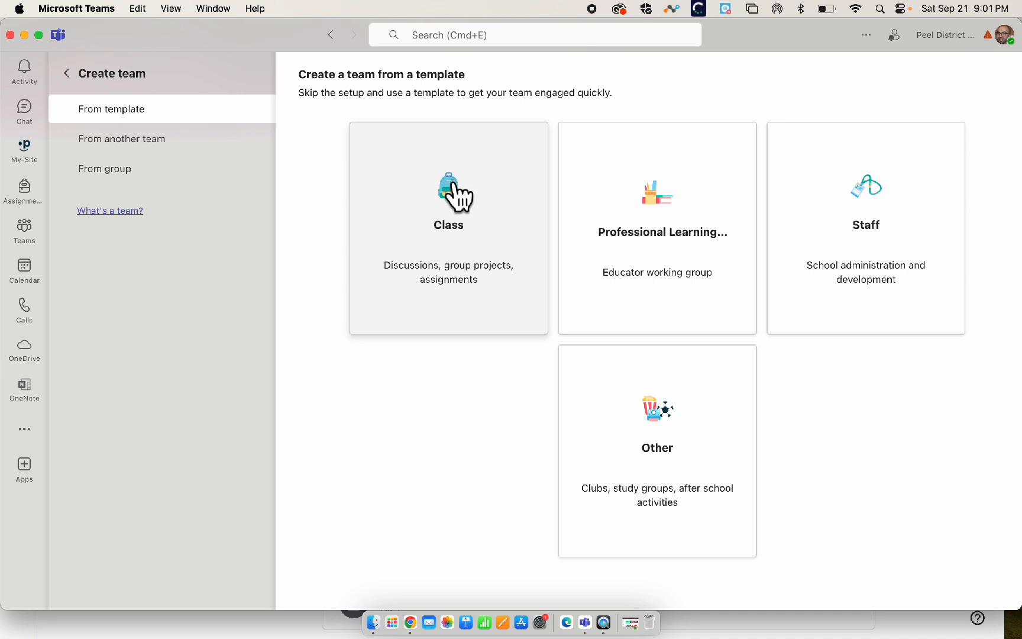
pyautogui.click(456, 205)
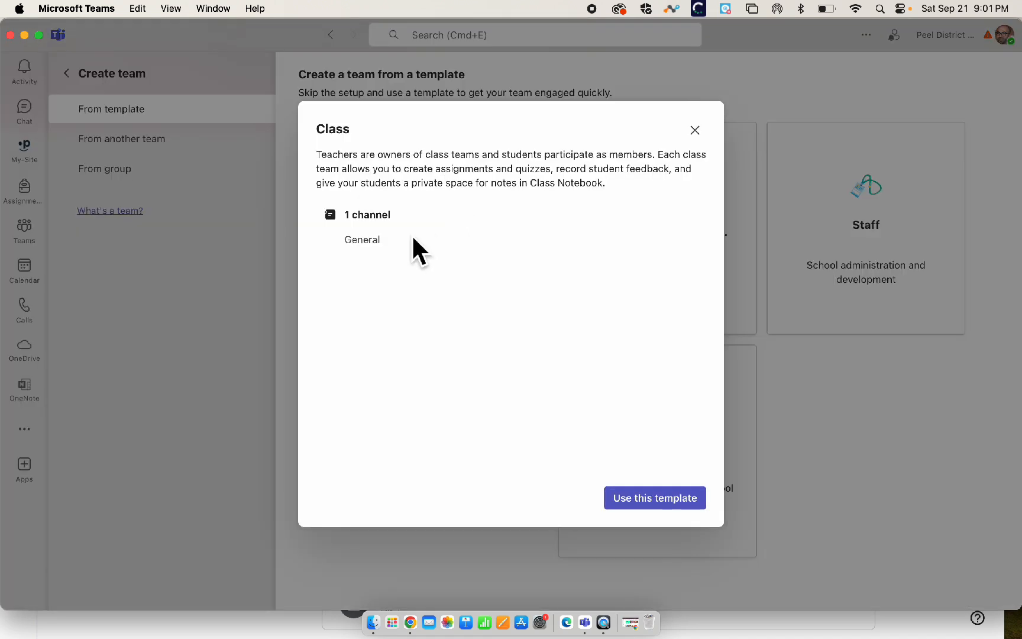
pyautogui.click(676, 500)
# - Name the class team EdTech plus the teacher's surname, create it, and skip adding members
pyautogui.click(457, 185)
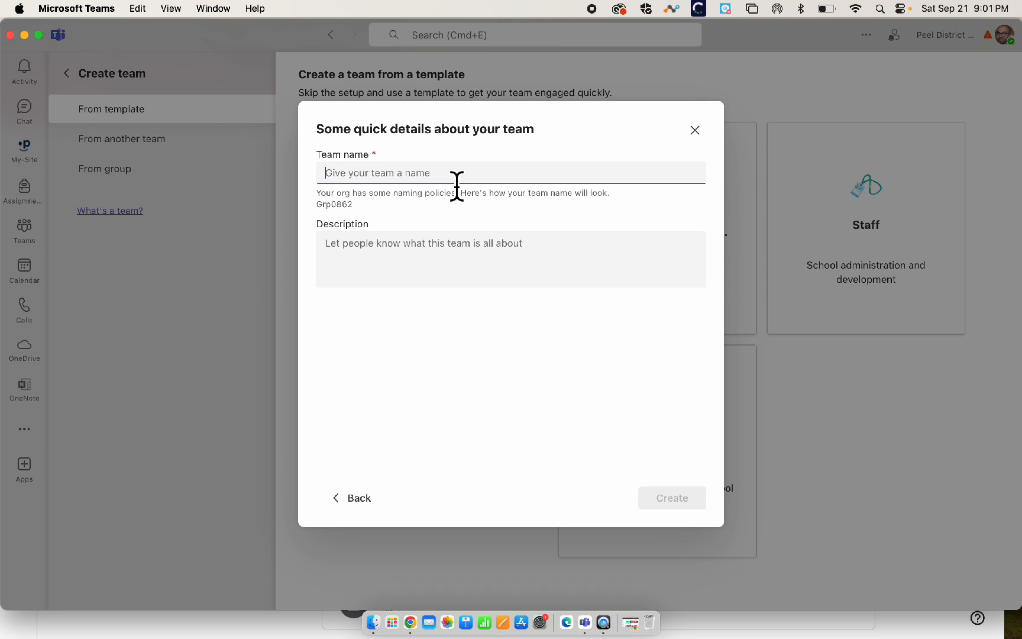
pyautogui.write('EdTech Forestieri')
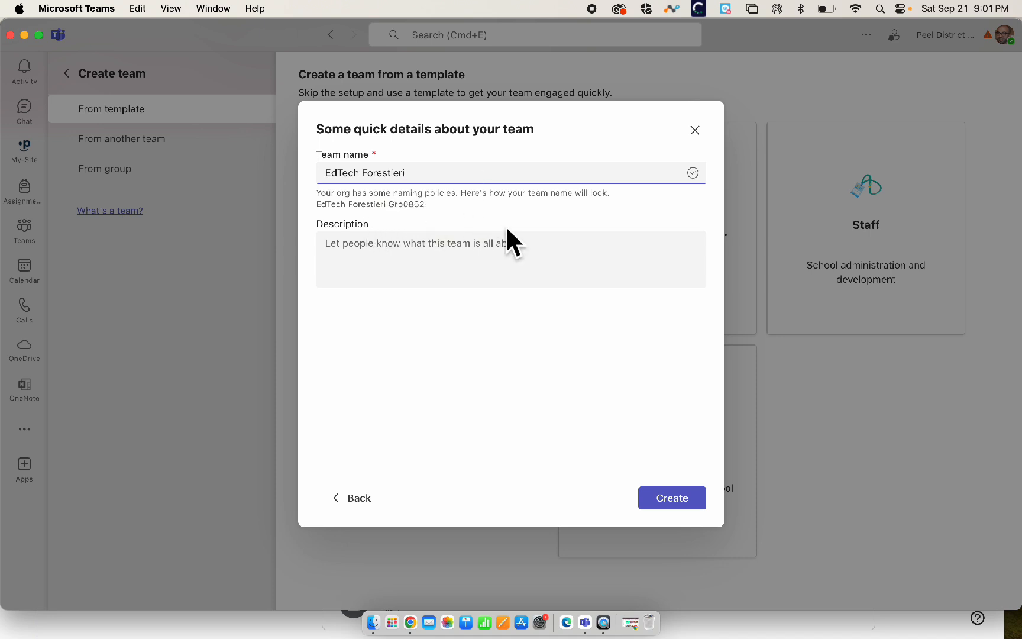
pyautogui.click(670, 498)
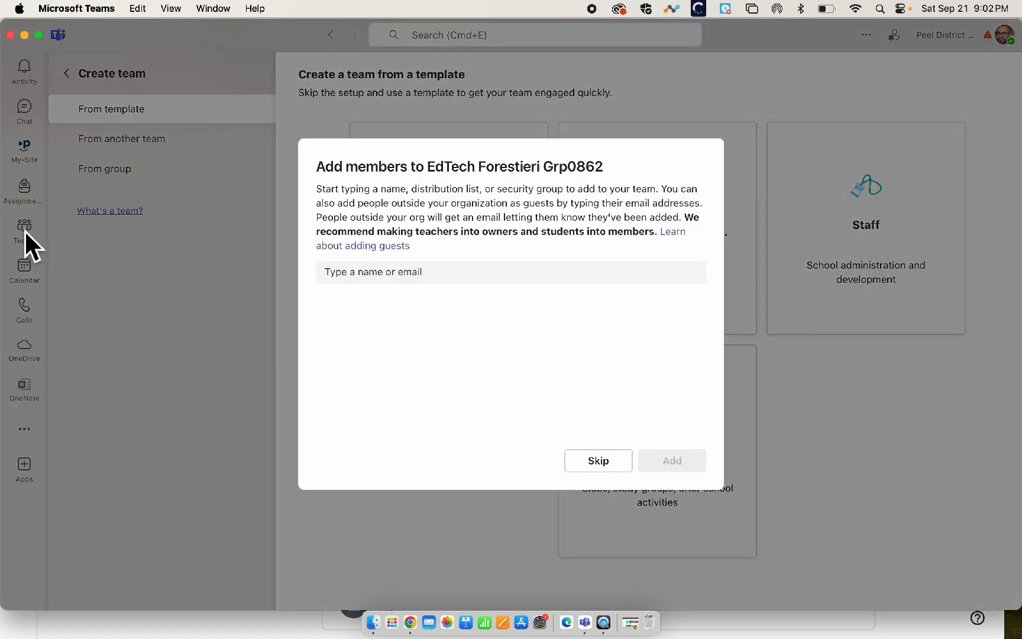
pyautogui.click(594, 463)
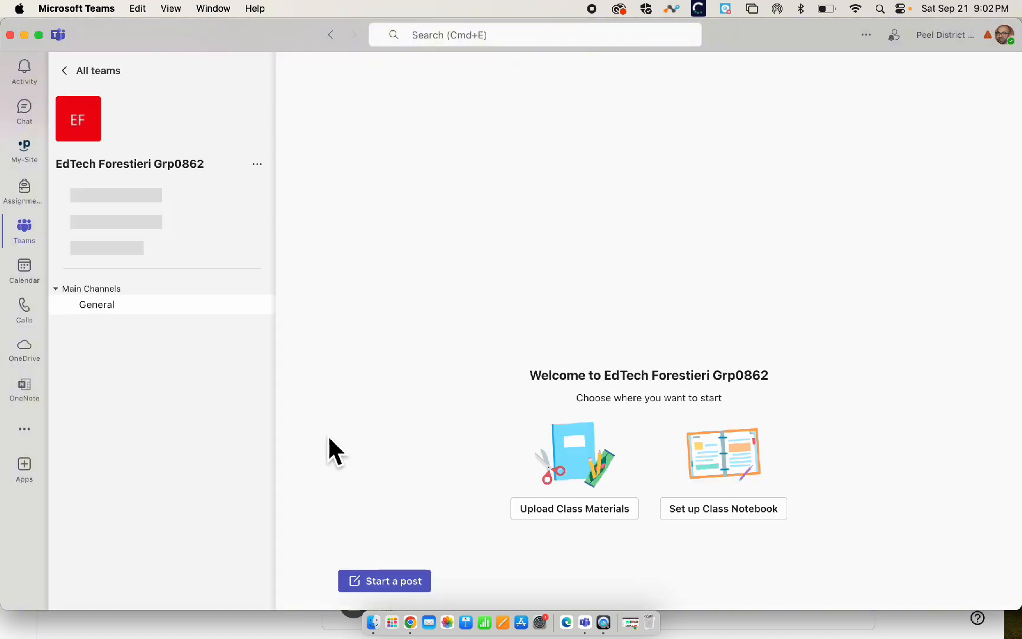
# - Open the new EdTech class team from the overview of all teams and go to its team management page
pyautogui.click(24, 231)
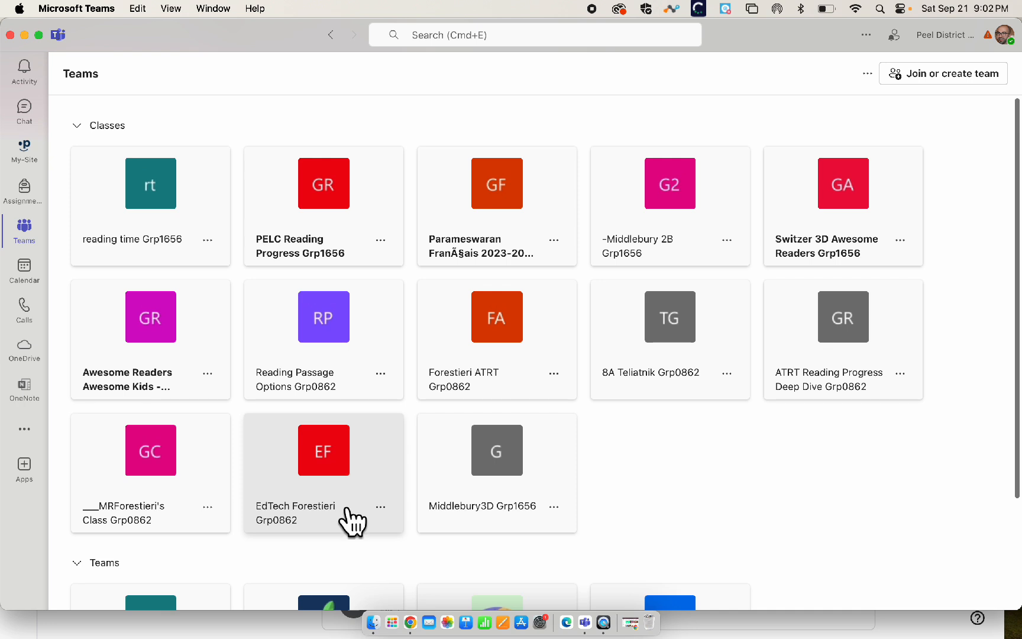
pyautogui.click(320, 465)
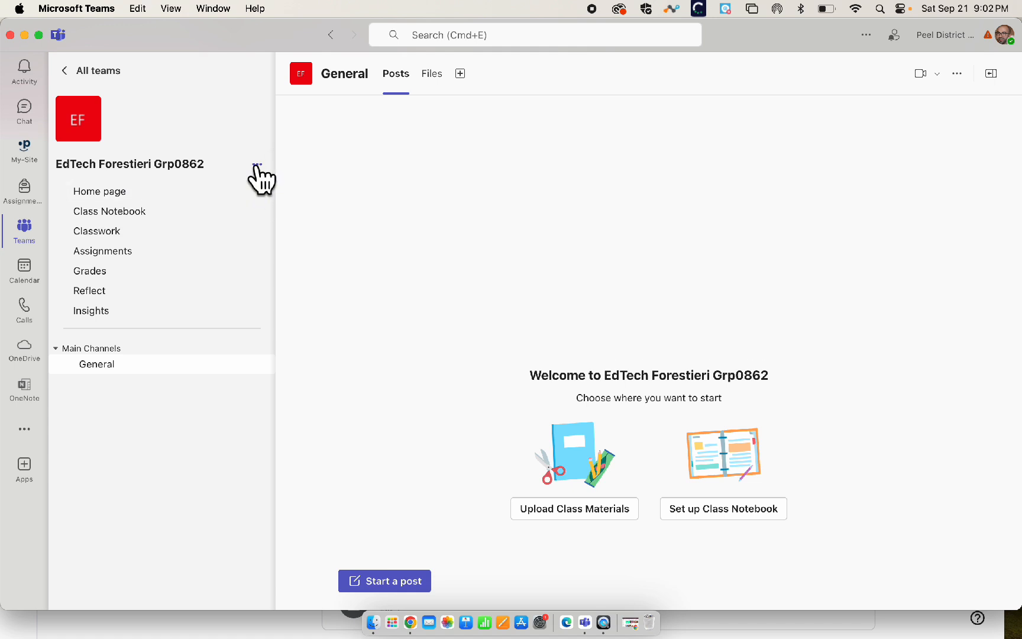
pyautogui.click(257, 166)
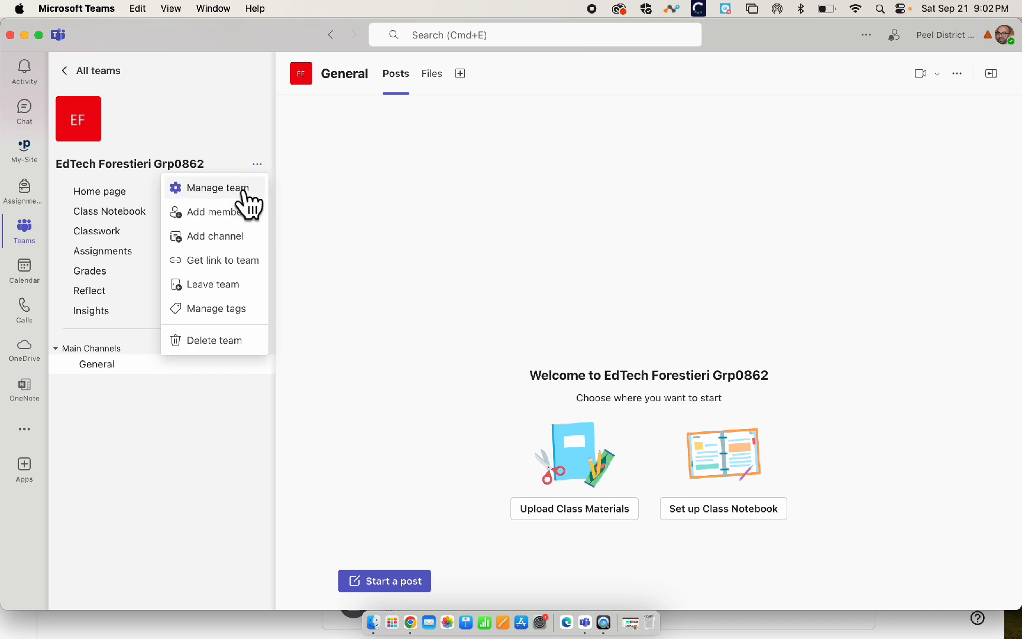
pyautogui.click(244, 191)
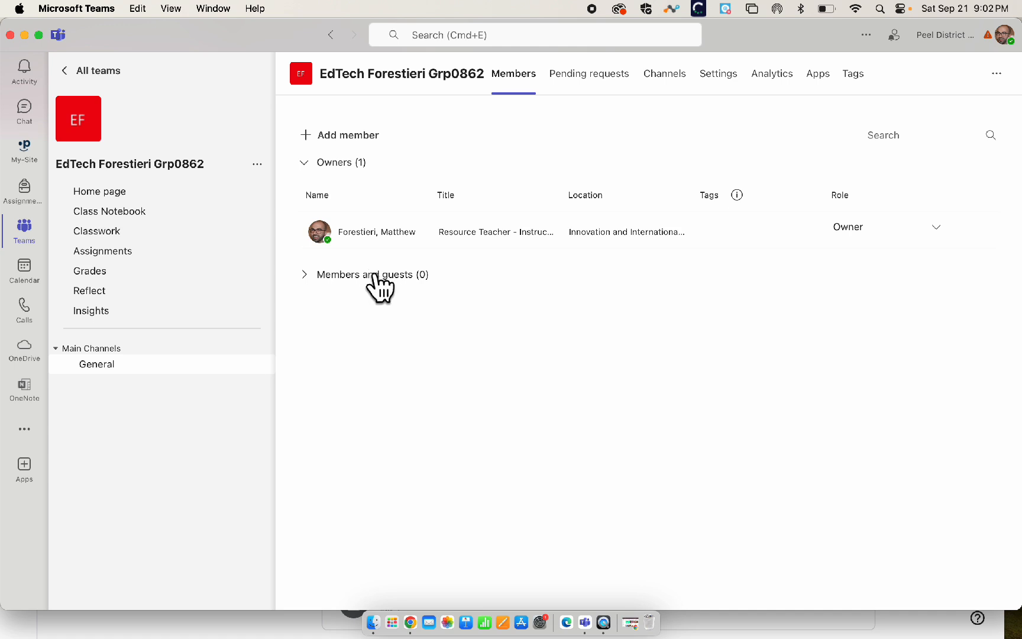
# - Add one person to the EdTech class team with the Member role
pyautogui.click(323, 275)
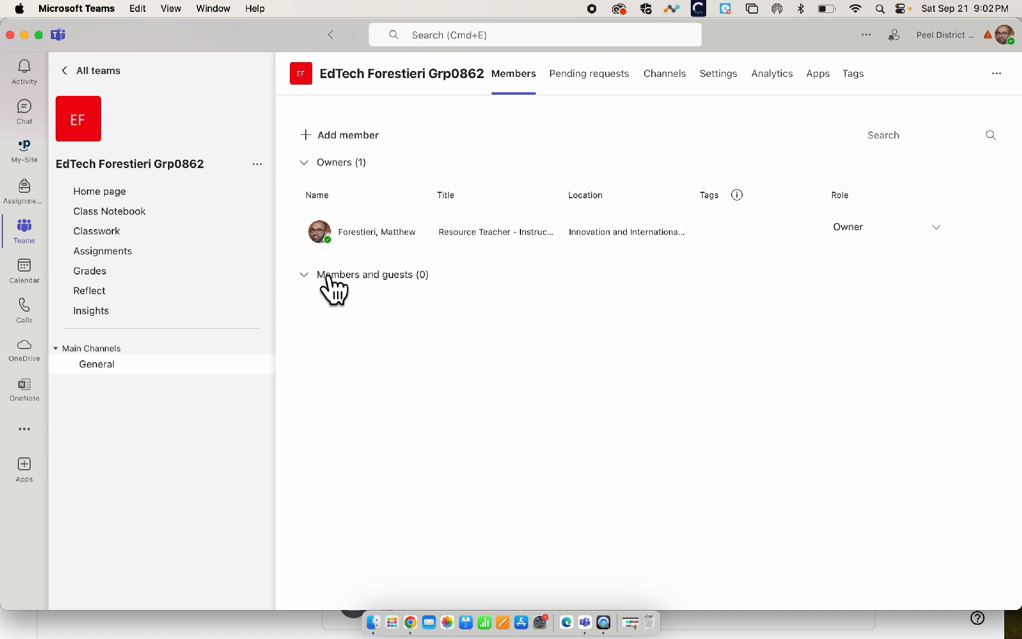
pyautogui.click(340, 136)
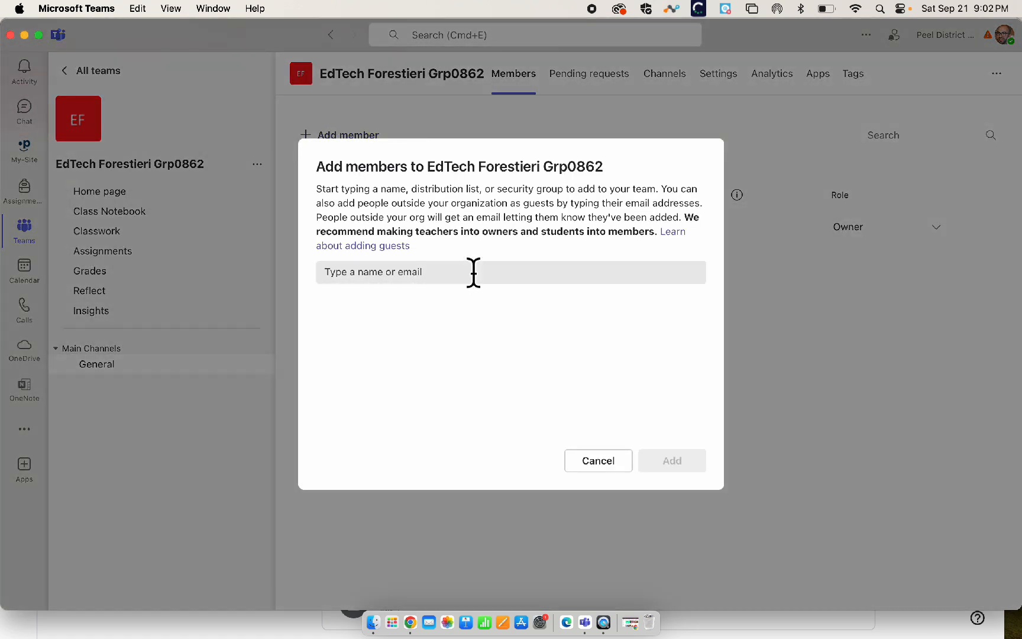
pyautogui.click(472, 272)
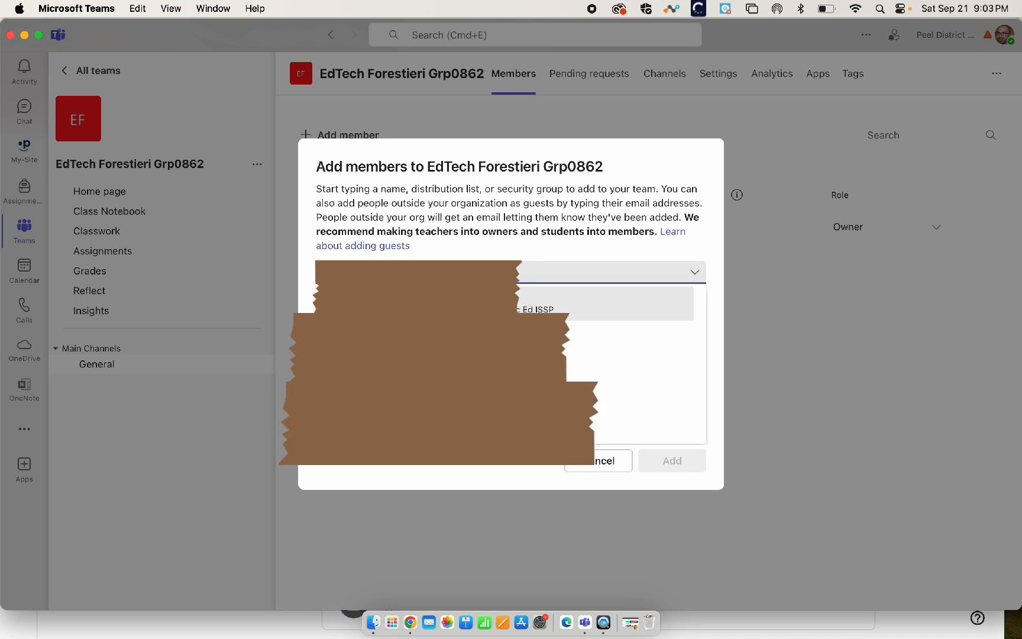
pyautogui.write('a')
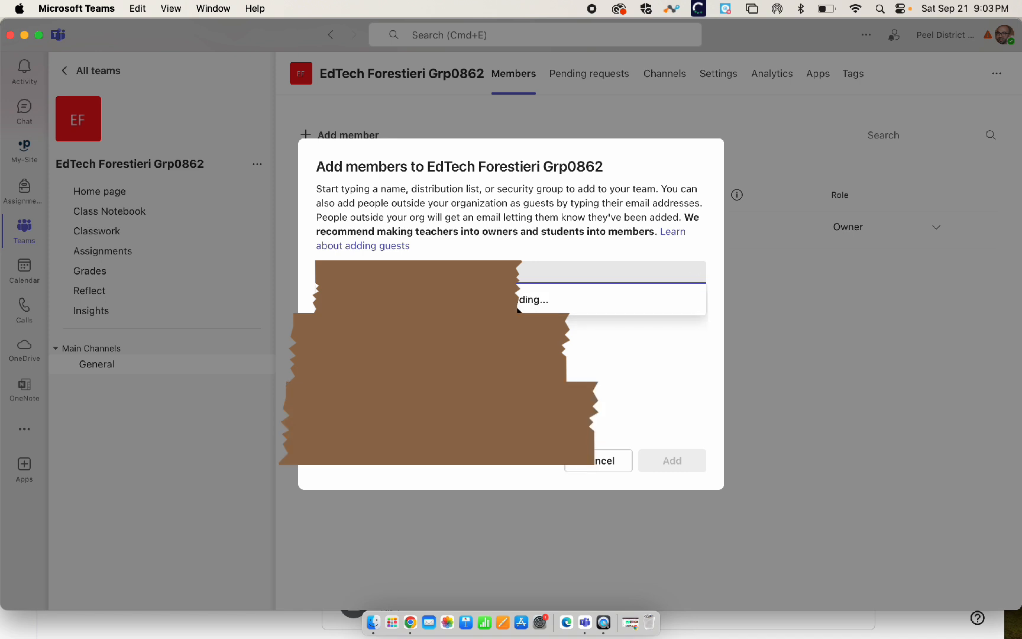
pyautogui.click(521, 302)
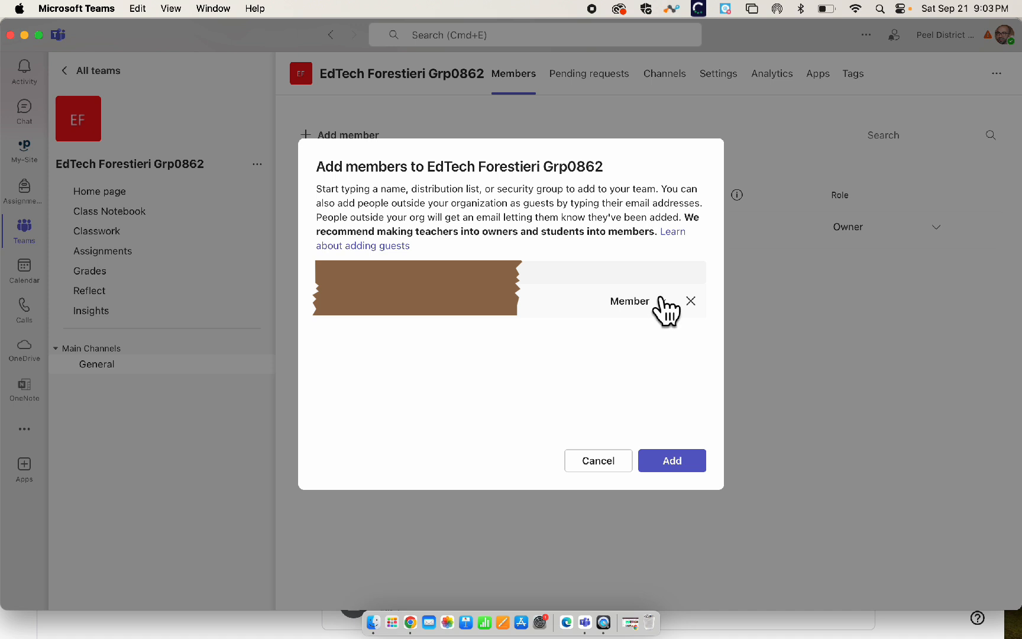
pyautogui.click(663, 308)
pyautogui.click(648, 360)
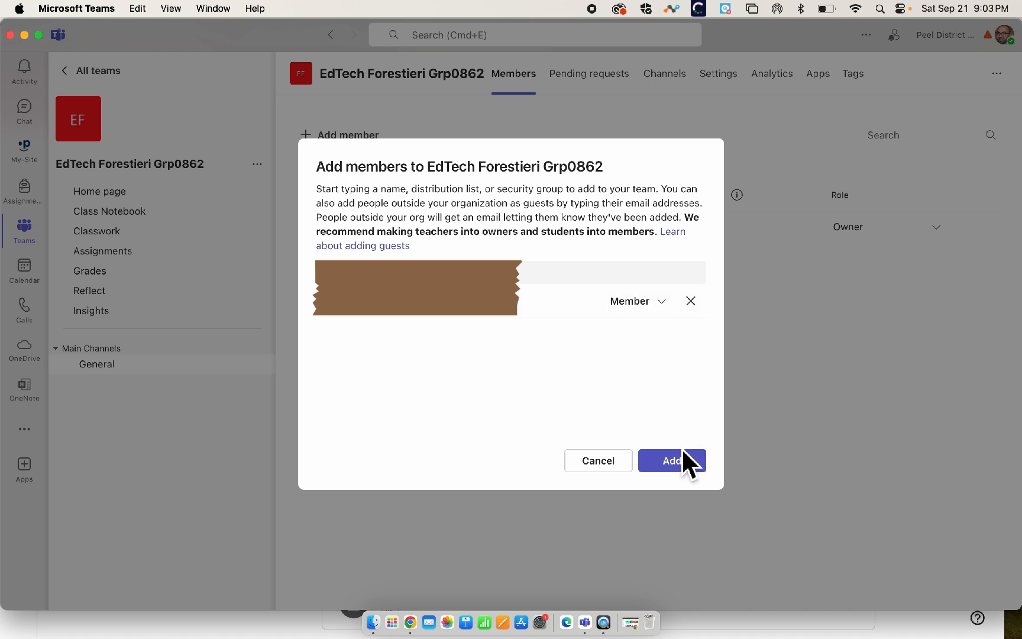
pyautogui.click(672, 460)
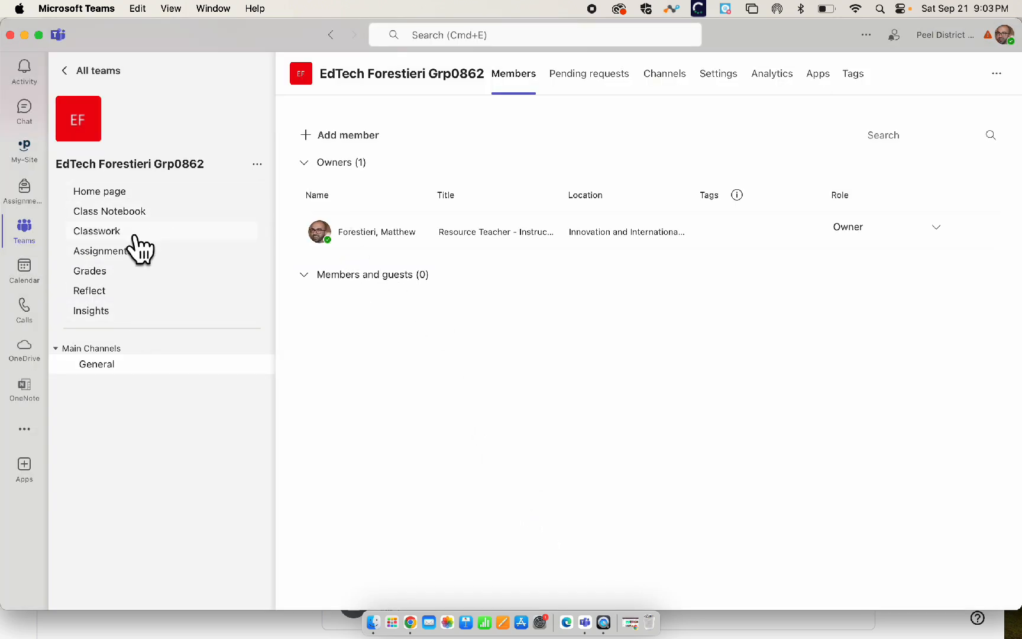
# - Check the team's owners list and its members and guests list for the newly added person
pyautogui.click(306, 276)
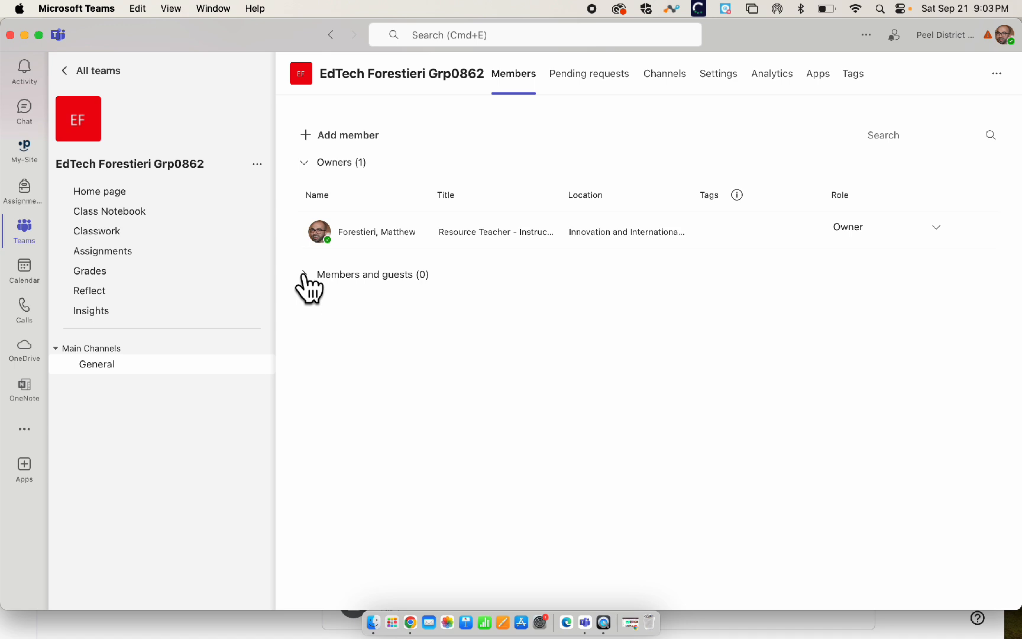
pyautogui.click(304, 275)
pyautogui.click(305, 164)
pyautogui.click(305, 168)
pyautogui.click(256, 165)
pyautogui.click(239, 188)
pyautogui.click(257, 165)
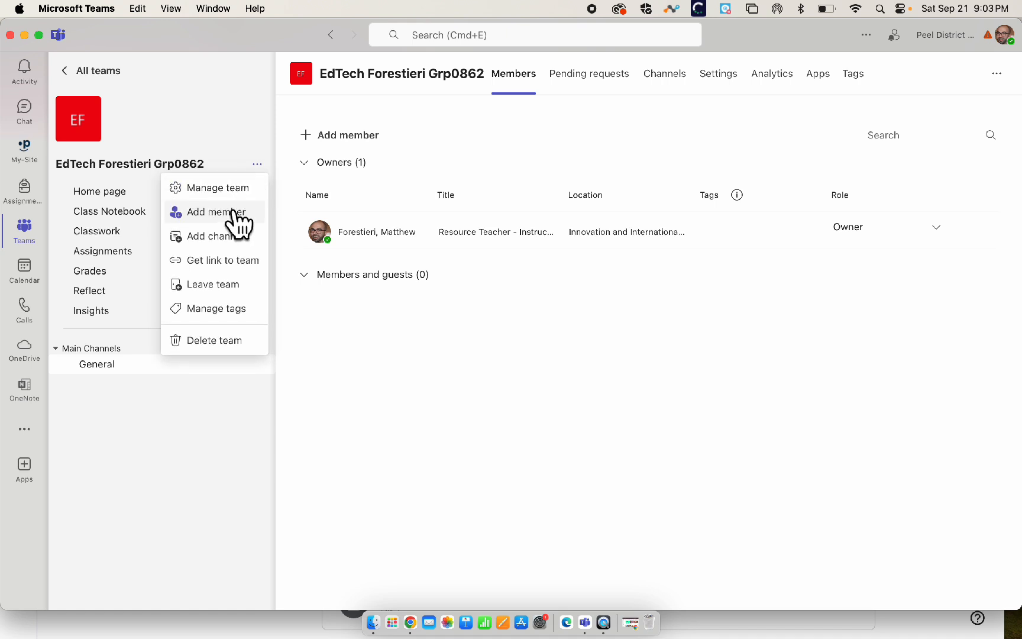
pyautogui.click(237, 211)
pyautogui.click(595, 462)
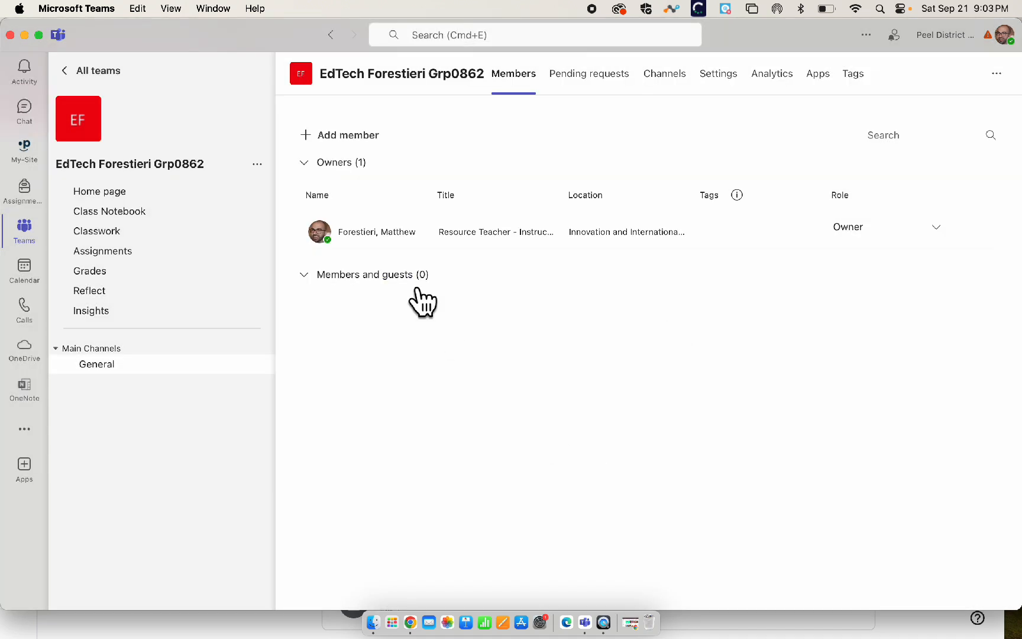
pyautogui.click(325, 279)
pyautogui.click(298, 279)
pyautogui.click(257, 164)
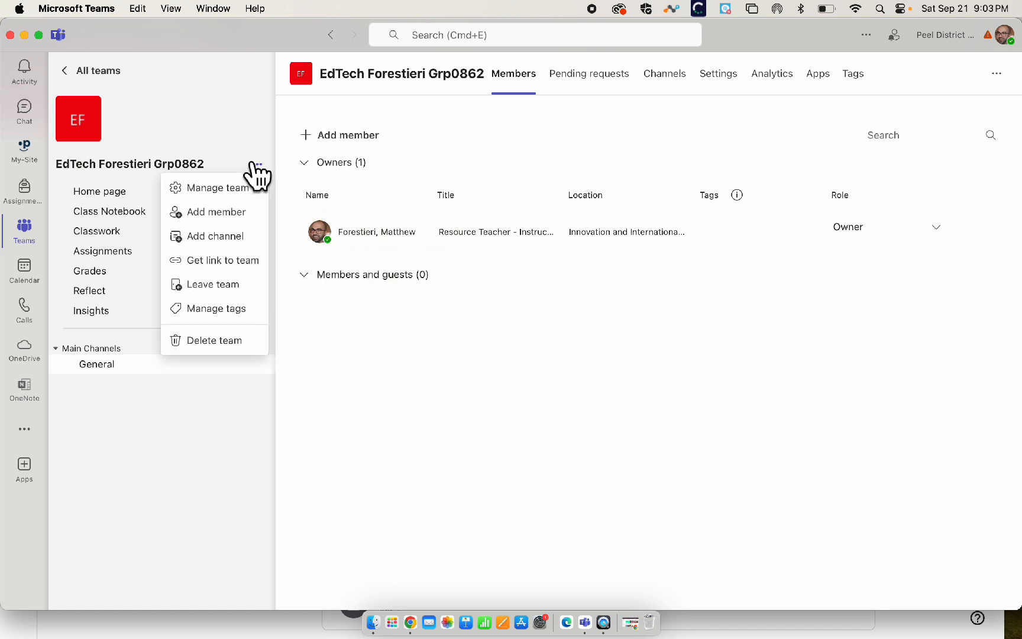
# - Look at the pending requests, return to the member list and review the entries under Members and guests
pyautogui.click(599, 90)
pyautogui.click(594, 81)
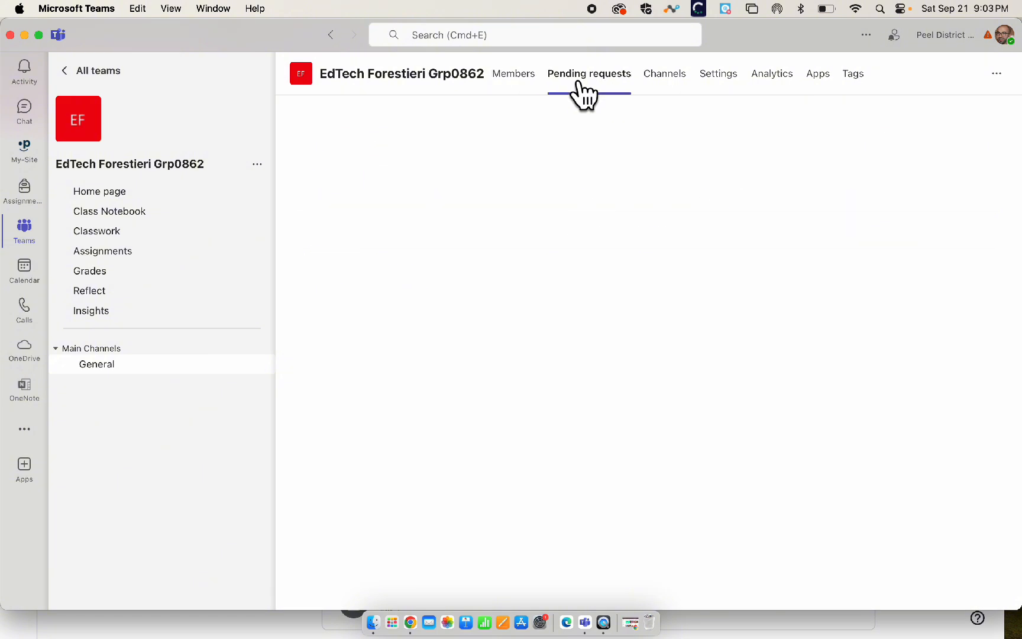
pyautogui.click(513, 85)
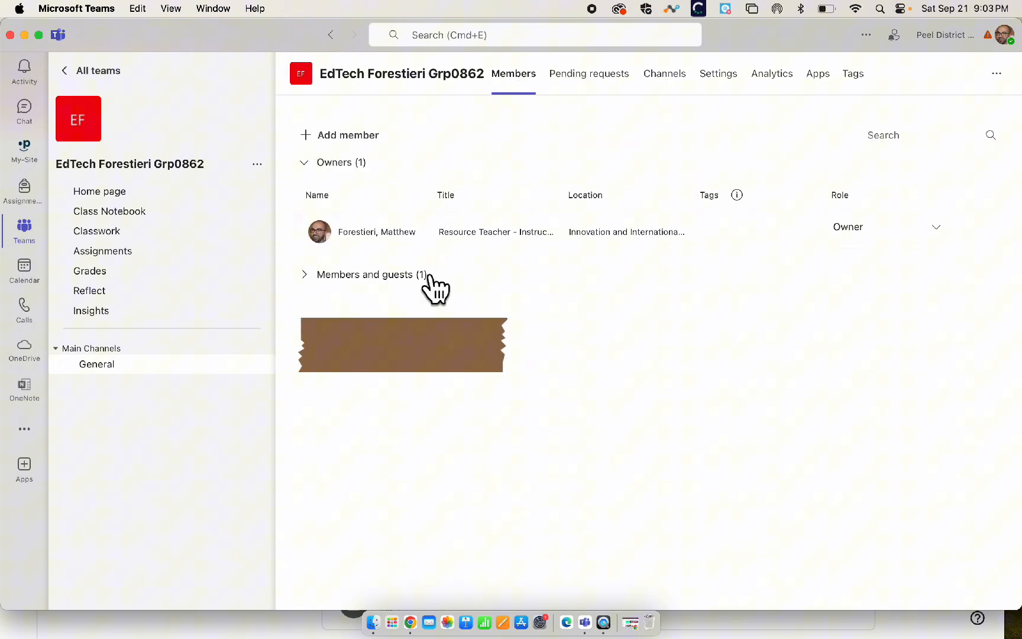
pyautogui.click(336, 281)
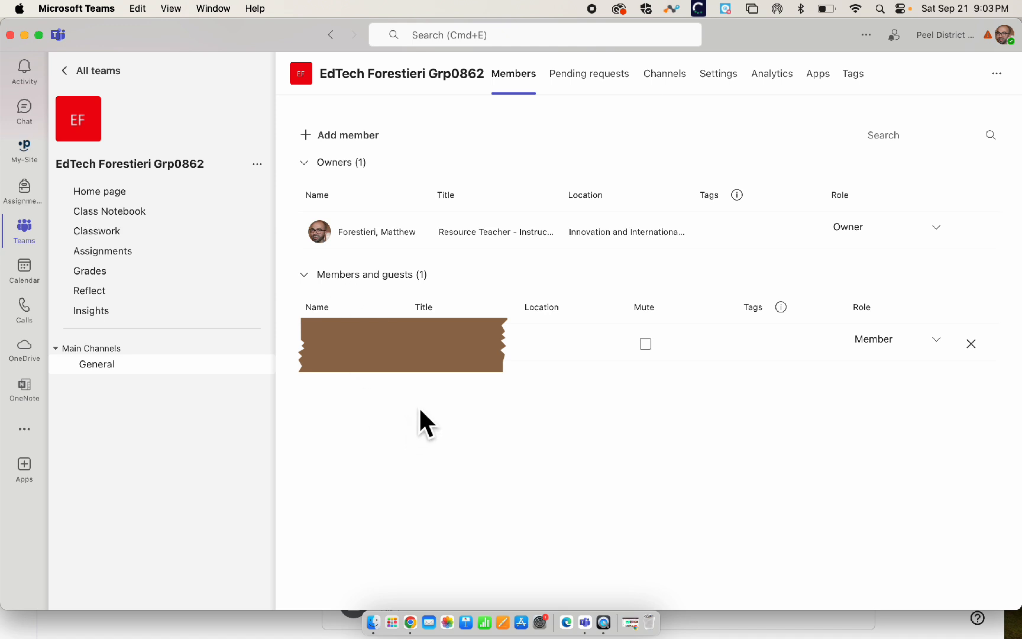
pyautogui.click(304, 276)
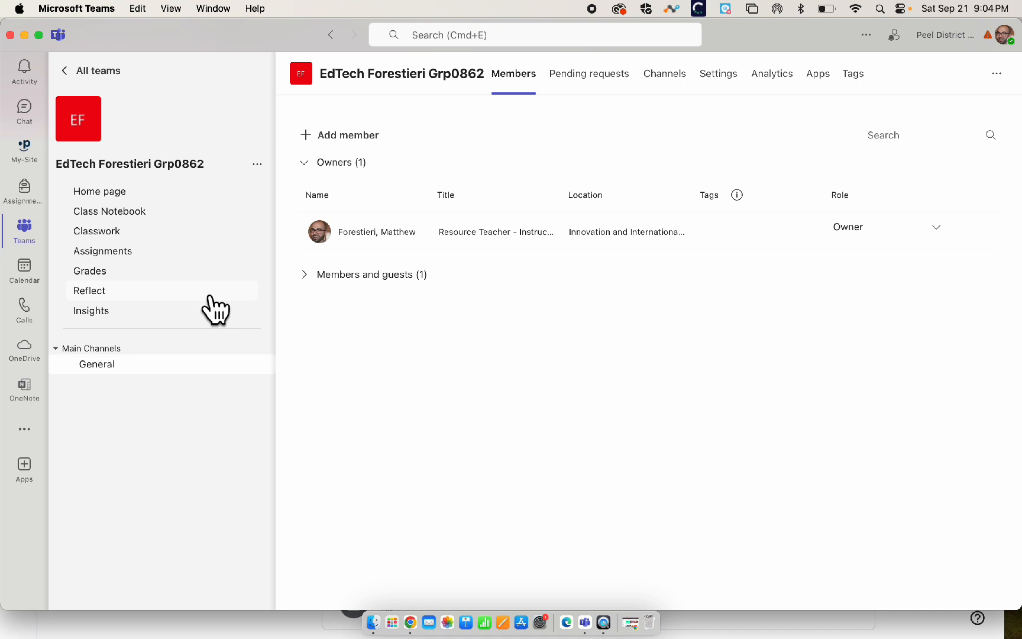
# - Create a new assignment in the class team and title it "Reading Progress 1"
pyautogui.click(125, 251)
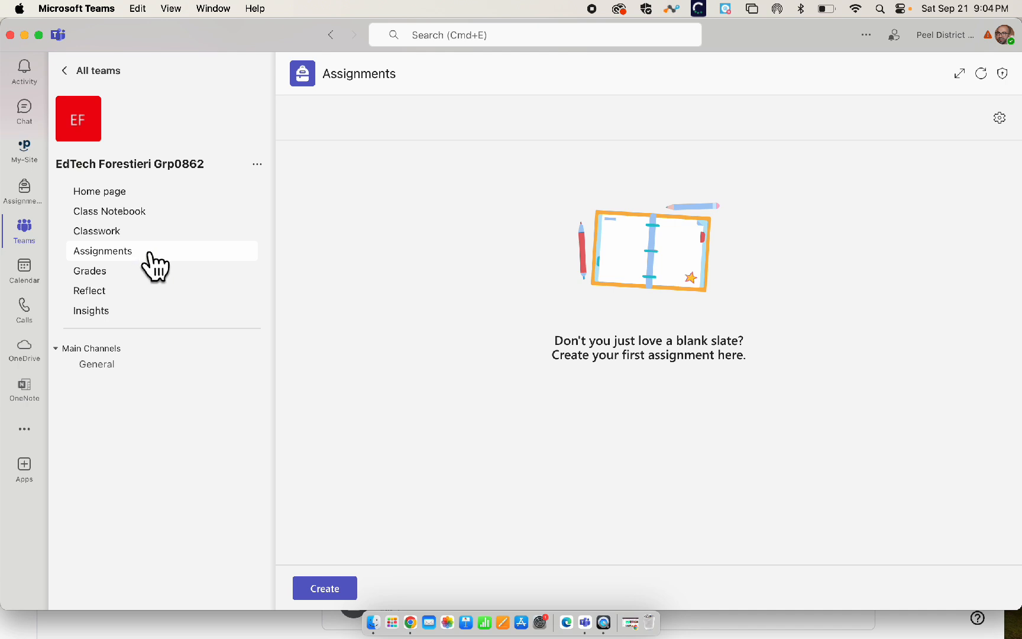
pyautogui.click(325, 587)
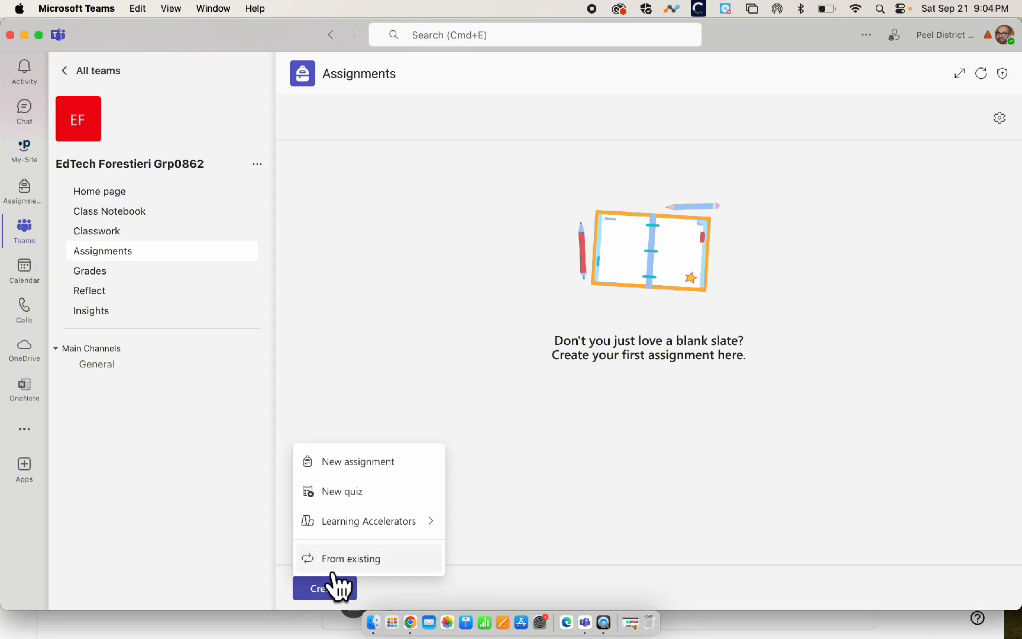
pyautogui.click(397, 478)
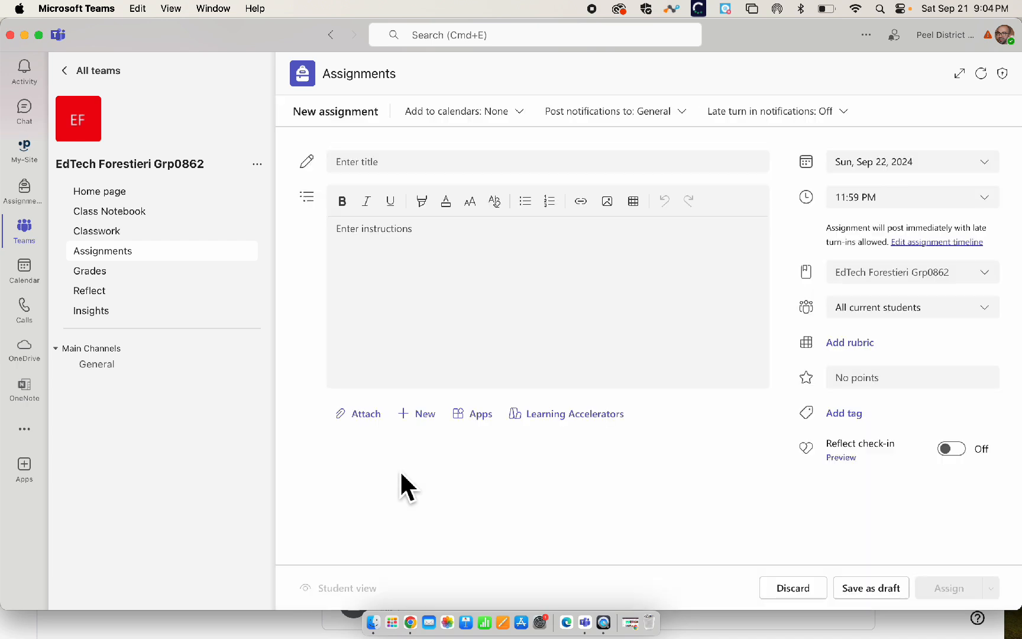
pyautogui.click(405, 168)
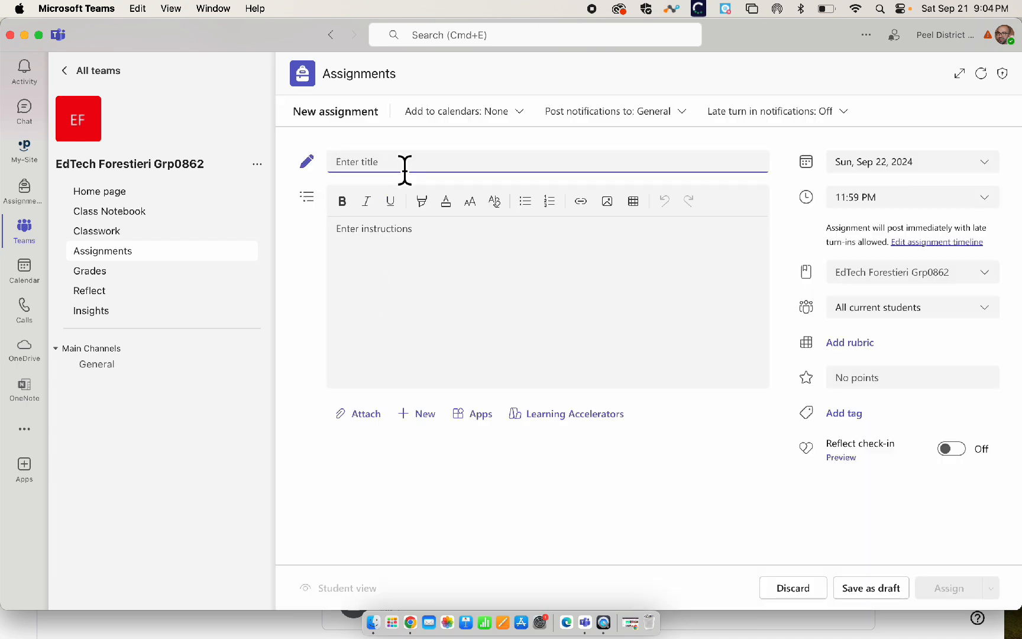
pyautogui.write('Reading Progress 1')
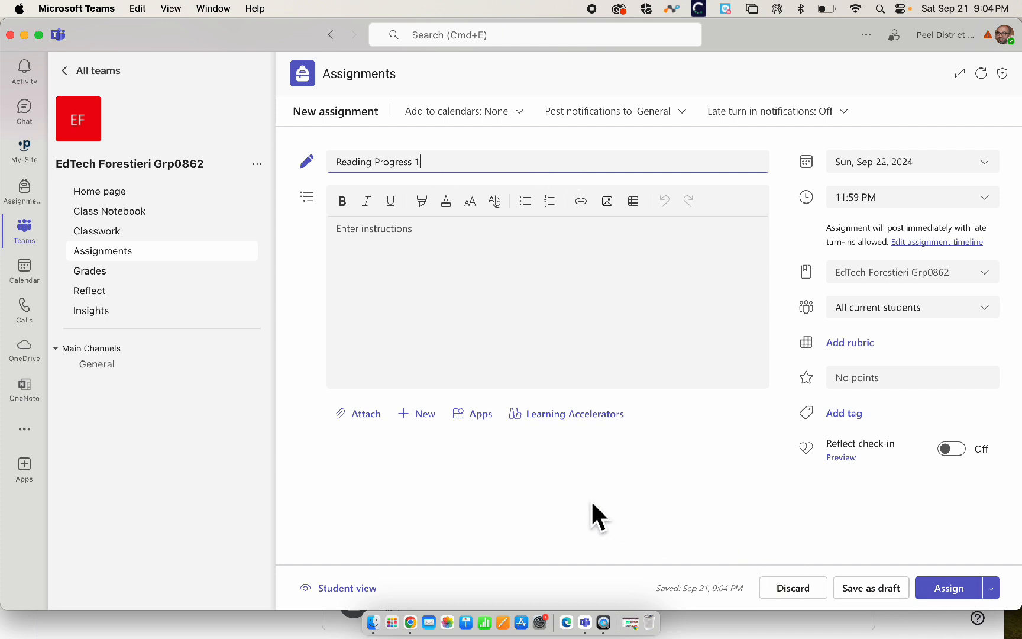
# - Start a Reading Progress activity for the assignment and look through the sample passage library without choosing a passage
pyautogui.click(552, 417)
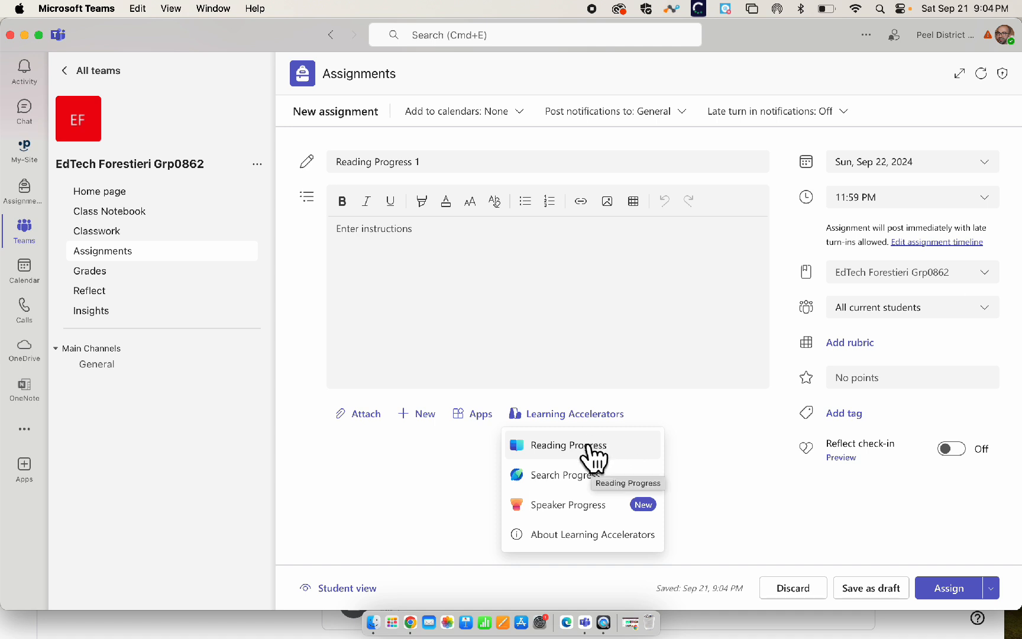
pyautogui.click(589, 447)
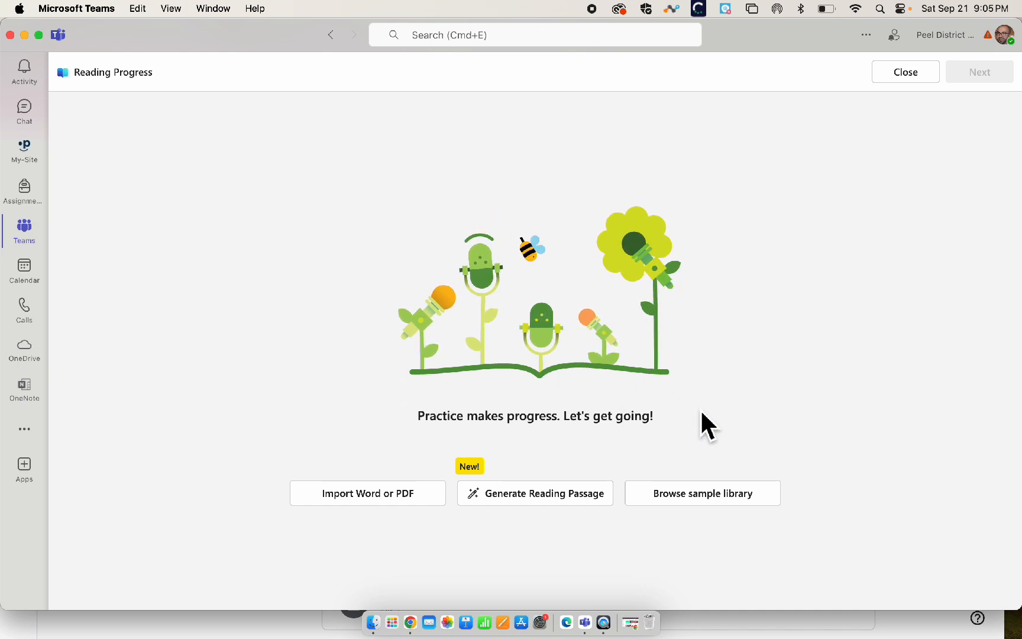
pyautogui.click(709, 509)
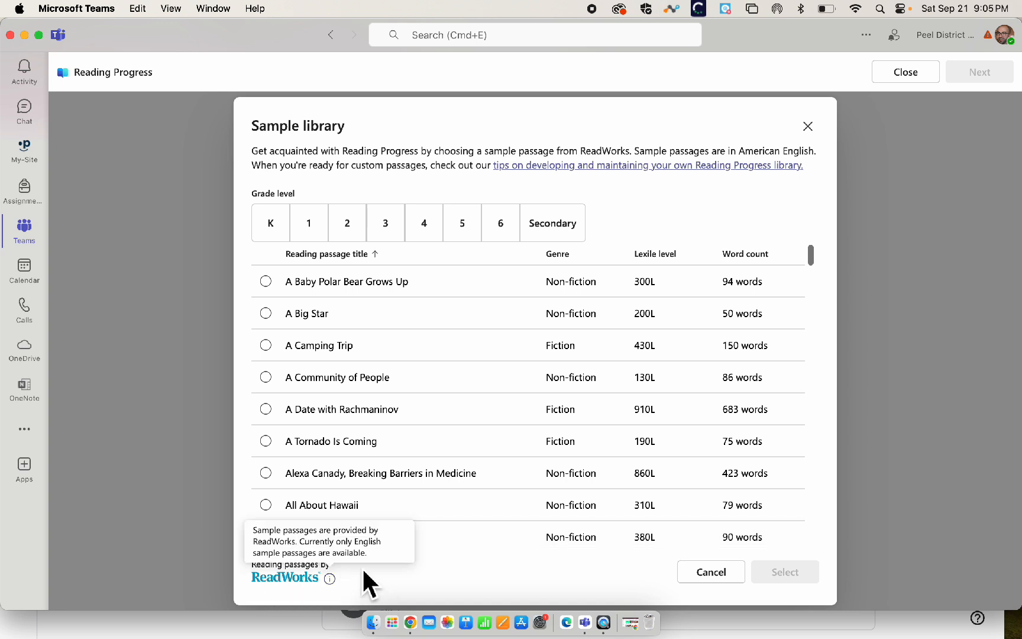
pyautogui.moveTo(322, 575)
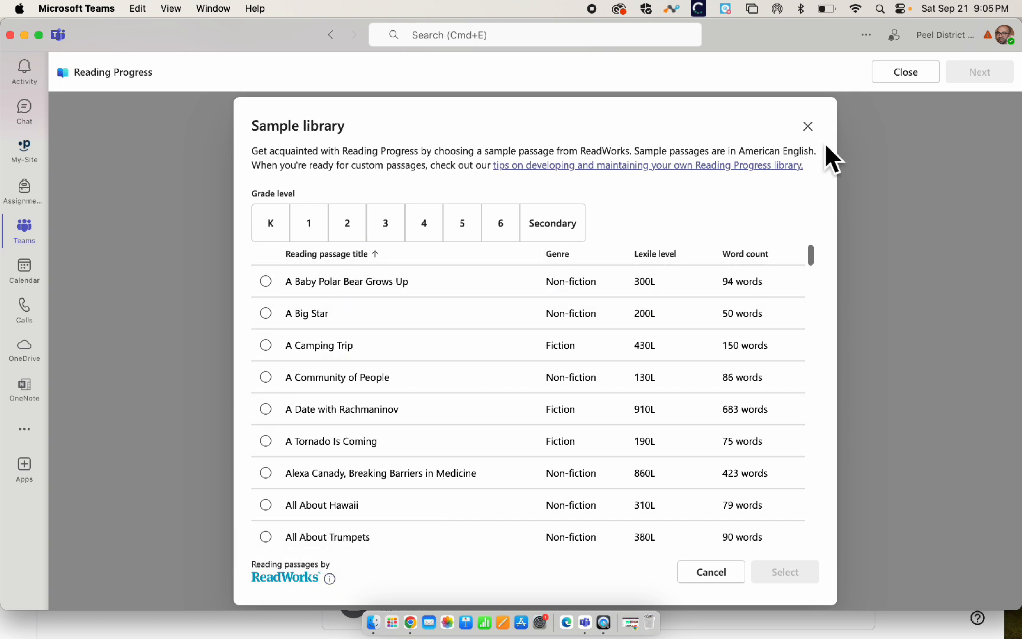
pyautogui.click(808, 126)
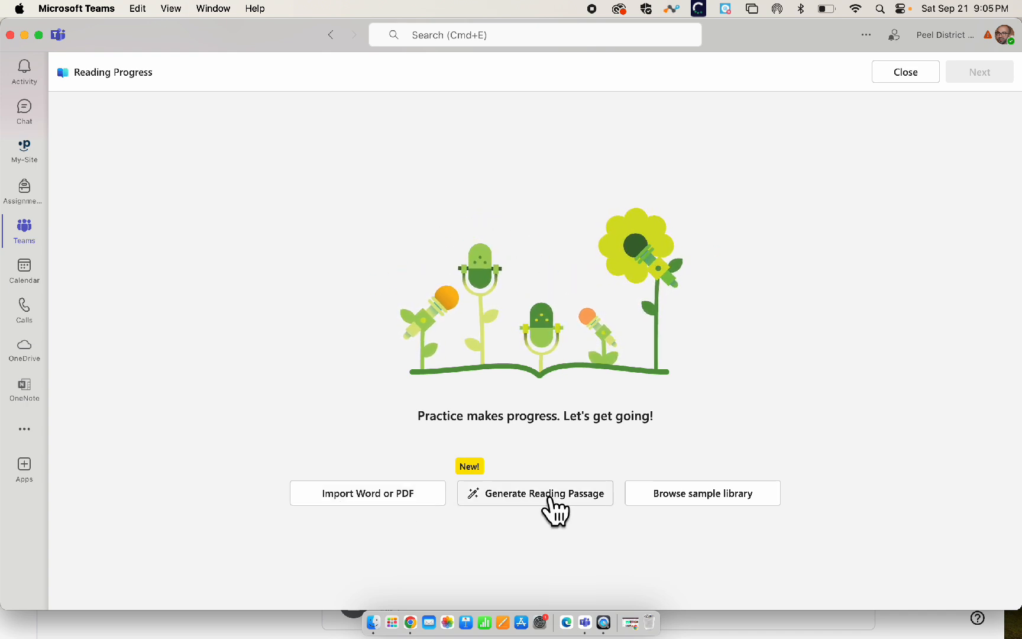
# - Set up a generated custom passage with age 6 and the language English (Canada)
pyautogui.click(544, 497)
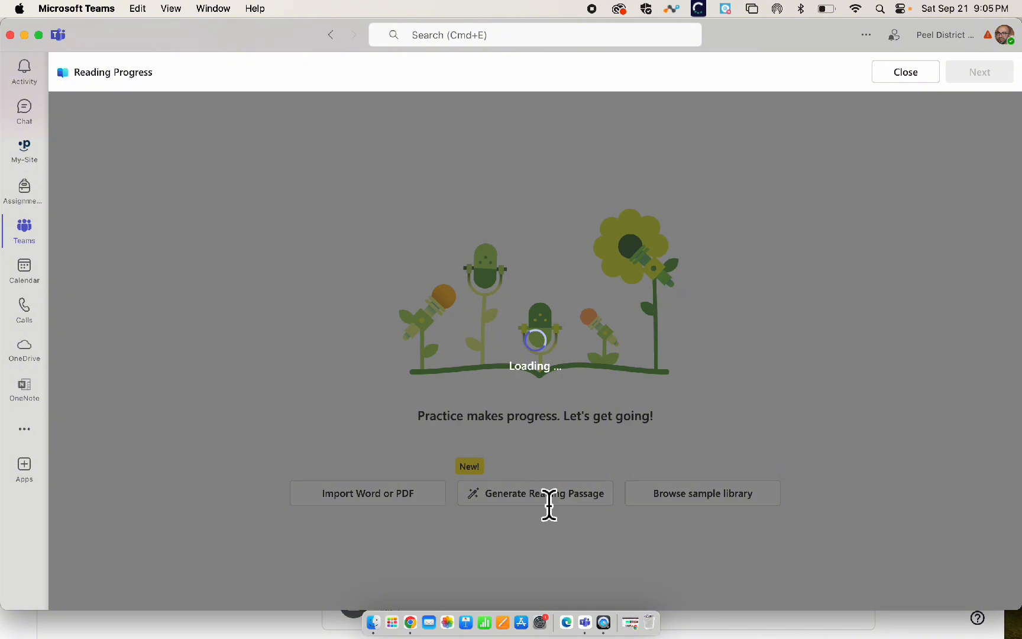
pyautogui.click(589, 304)
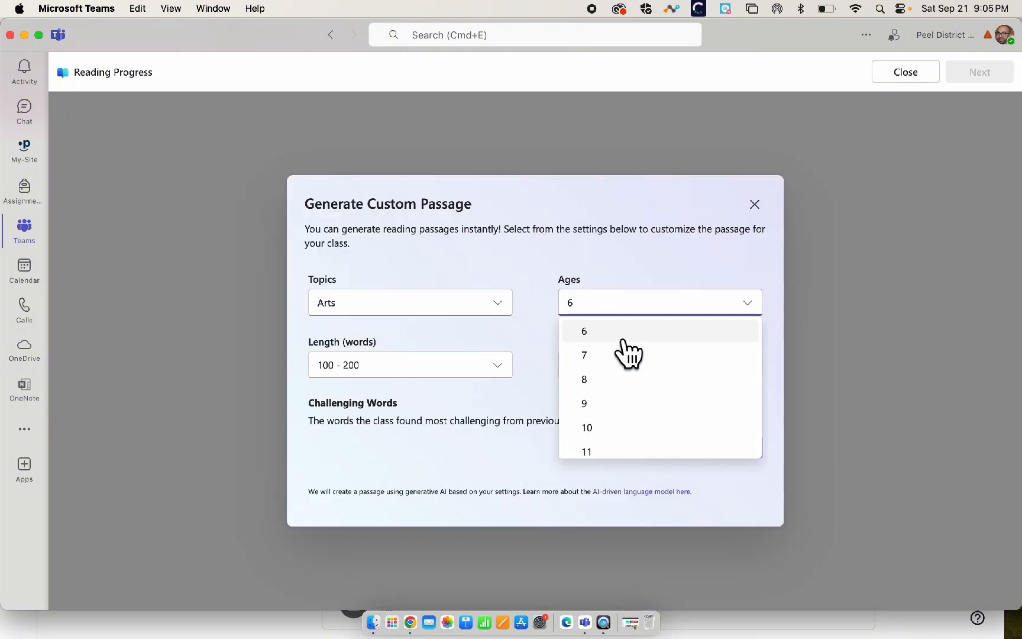
pyautogui.click(589, 337)
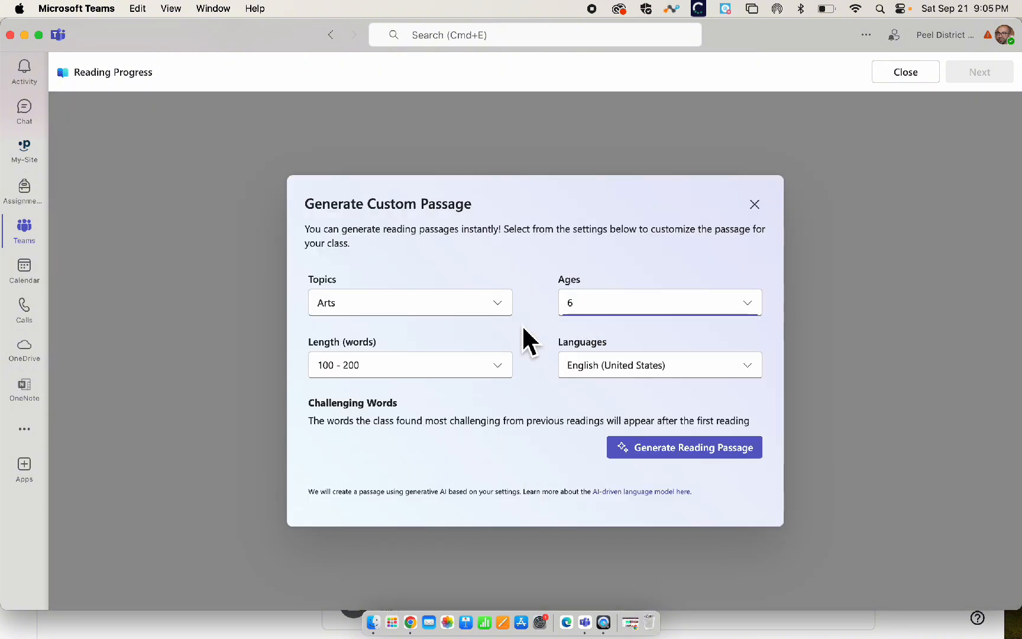
pyautogui.click(589, 382)
pyautogui.scroll(-1, 524, 402)
pyautogui.scroll(-5, 523, 407)
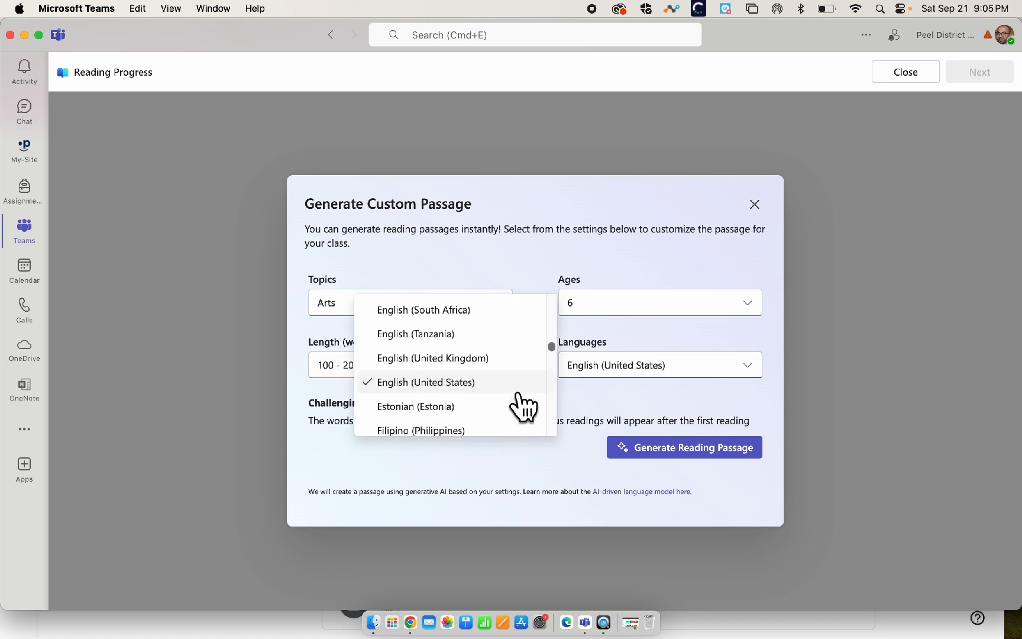
pyautogui.scroll(3, 523, 407)
pyautogui.scroll(8, 524, 407)
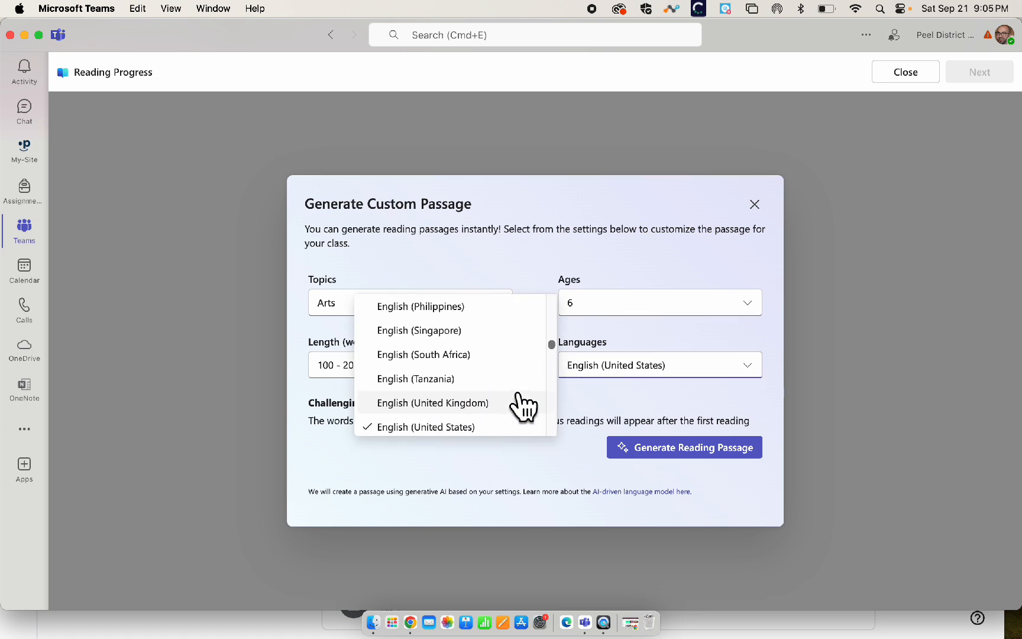
pyautogui.click(507, 354)
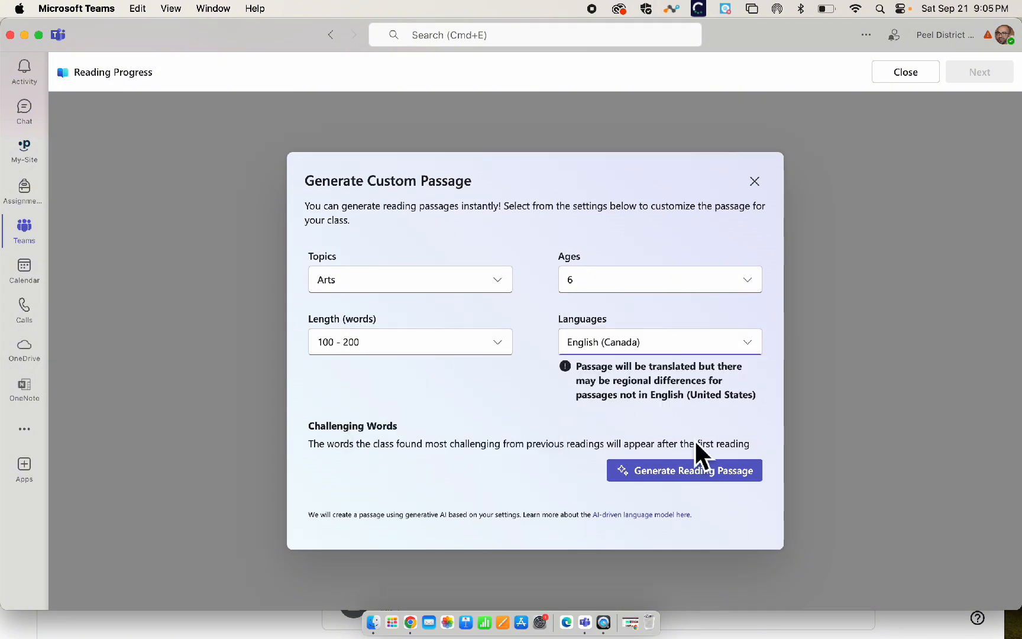
# - Generate the reading passage and use its version with the complexity lowered once
pyautogui.click(704, 477)
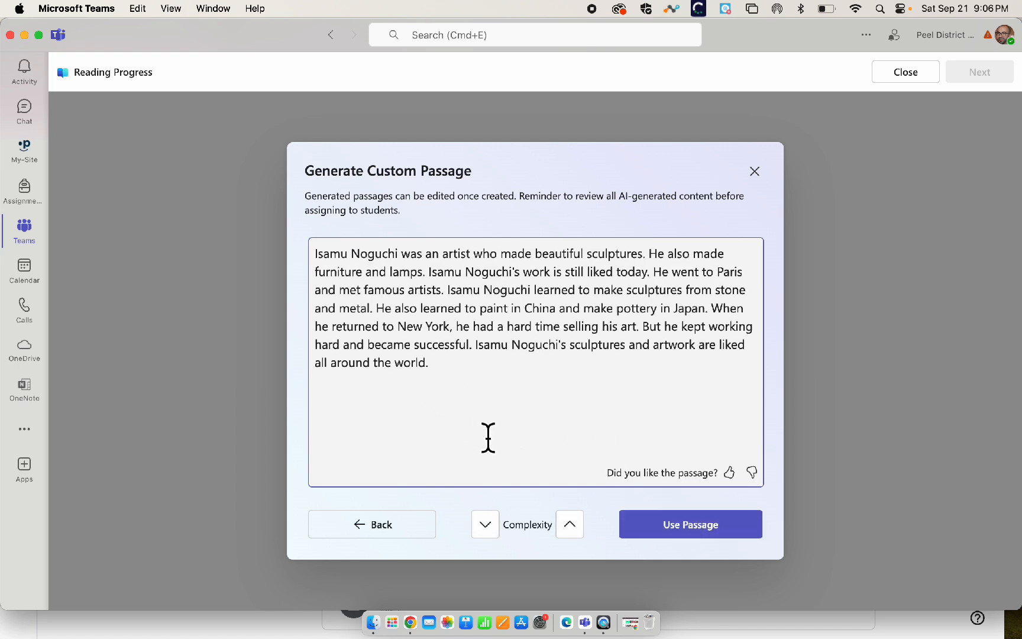
pyautogui.click(485, 524)
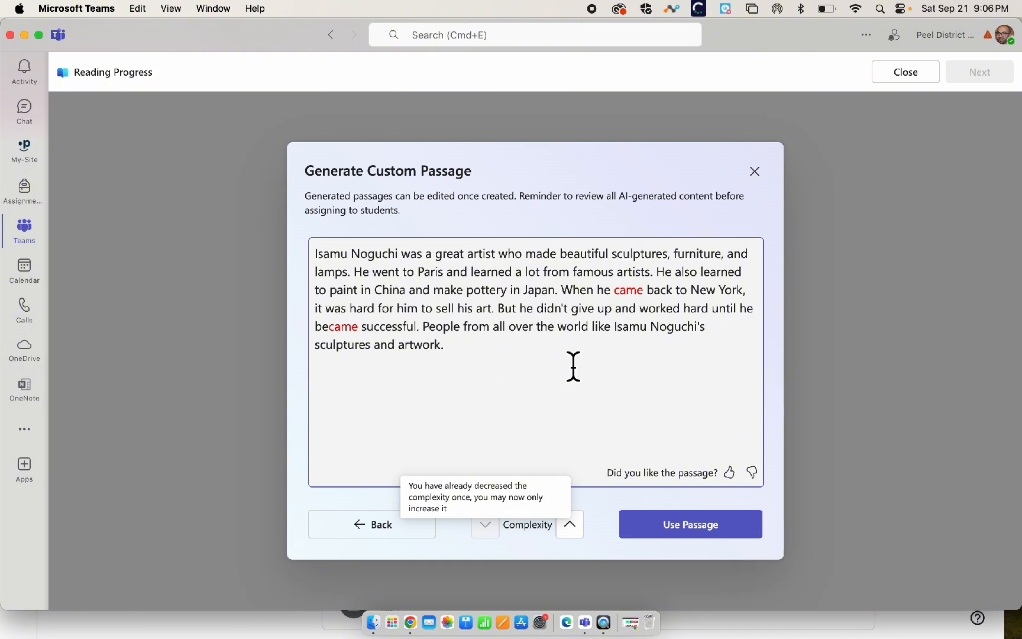
pyautogui.click(695, 526)
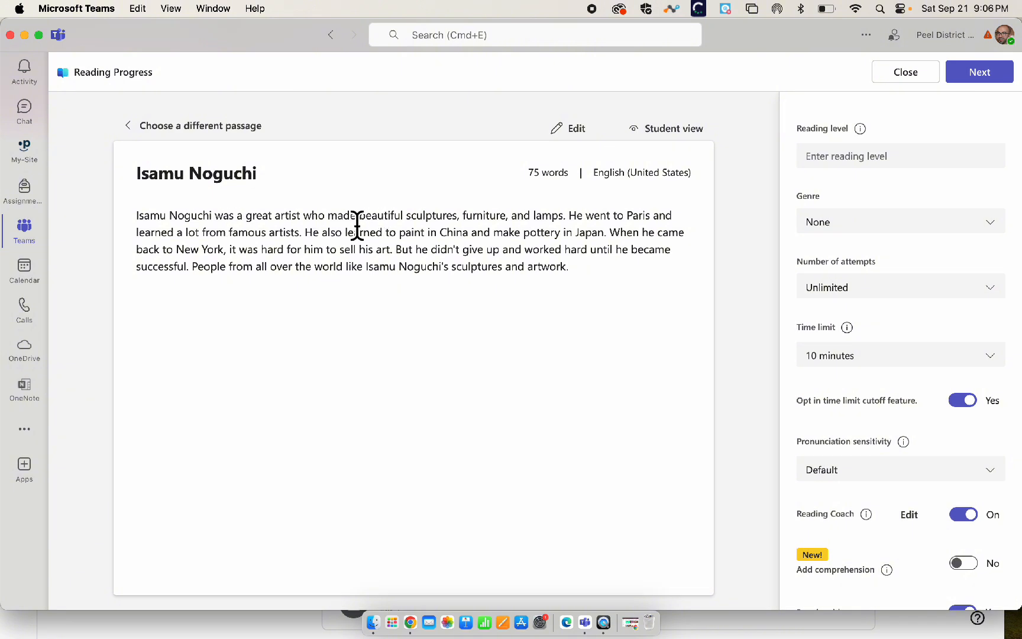
# - Preview the passage in student view with a trial recording, and attach the Isamu Noguchi passage to the assignment
pyautogui.click(669, 131)
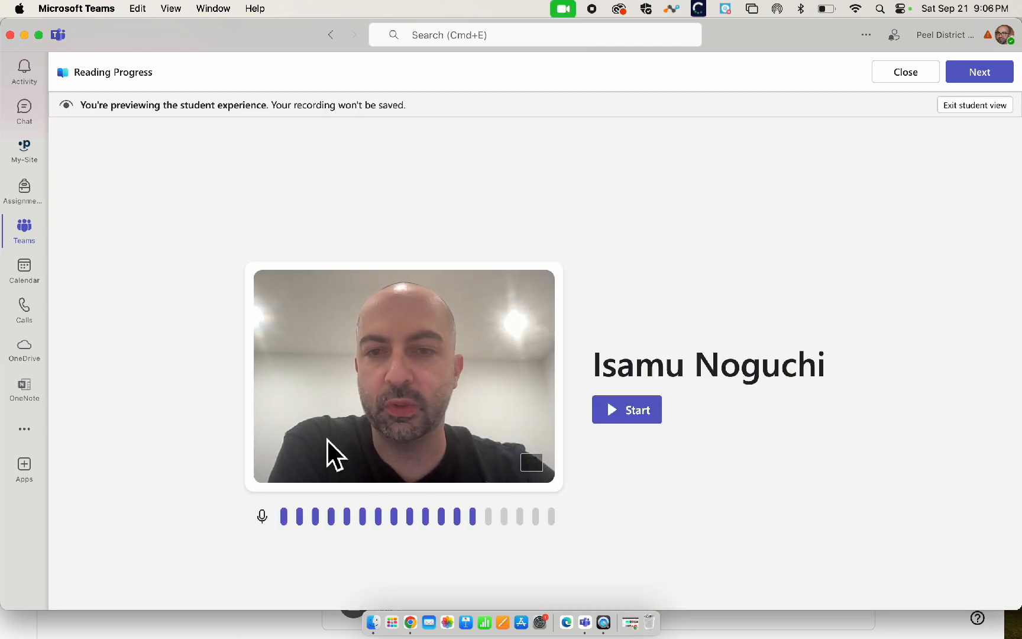
pyautogui.click(626, 415)
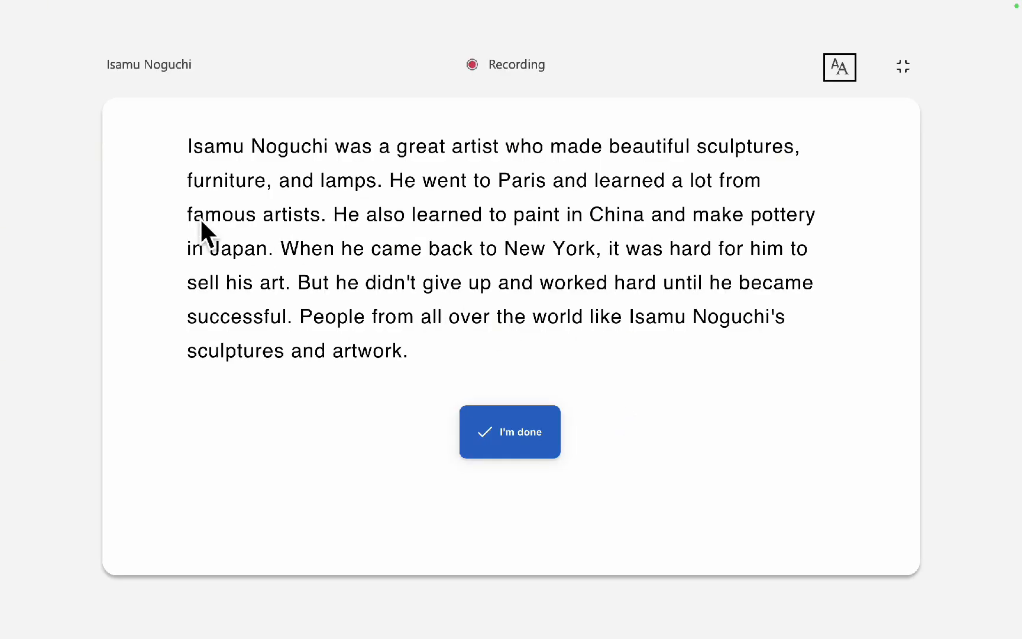
pyautogui.press('Escape')
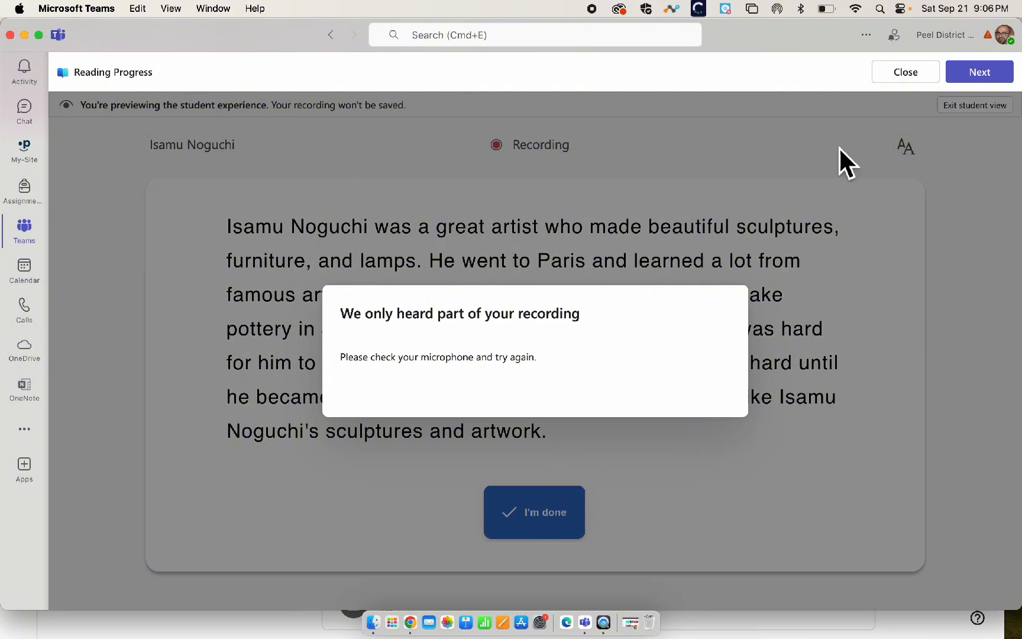
pyautogui.click(915, 72)
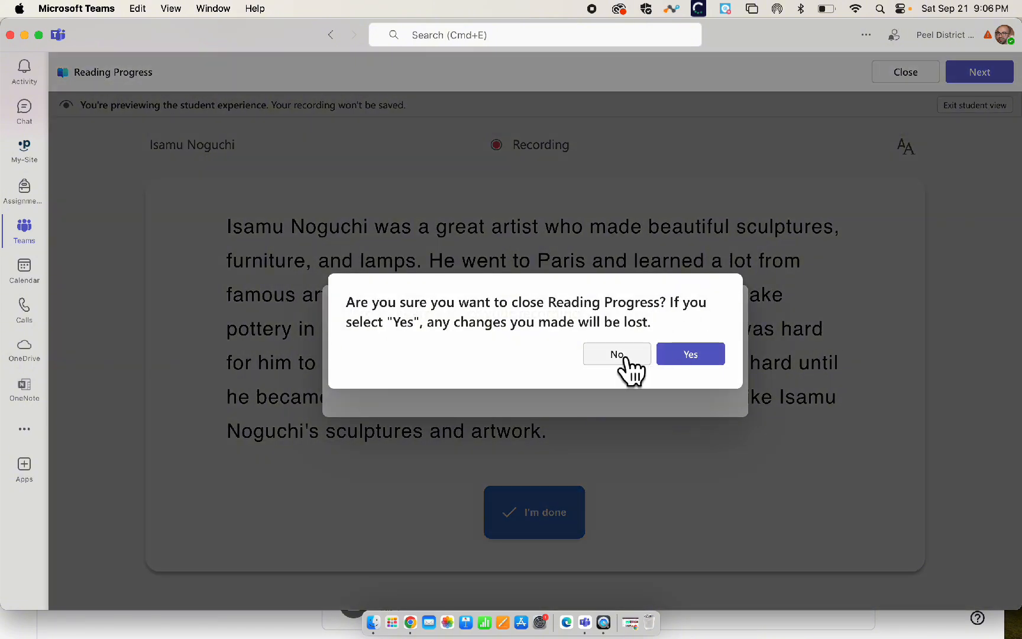
pyautogui.click(668, 355)
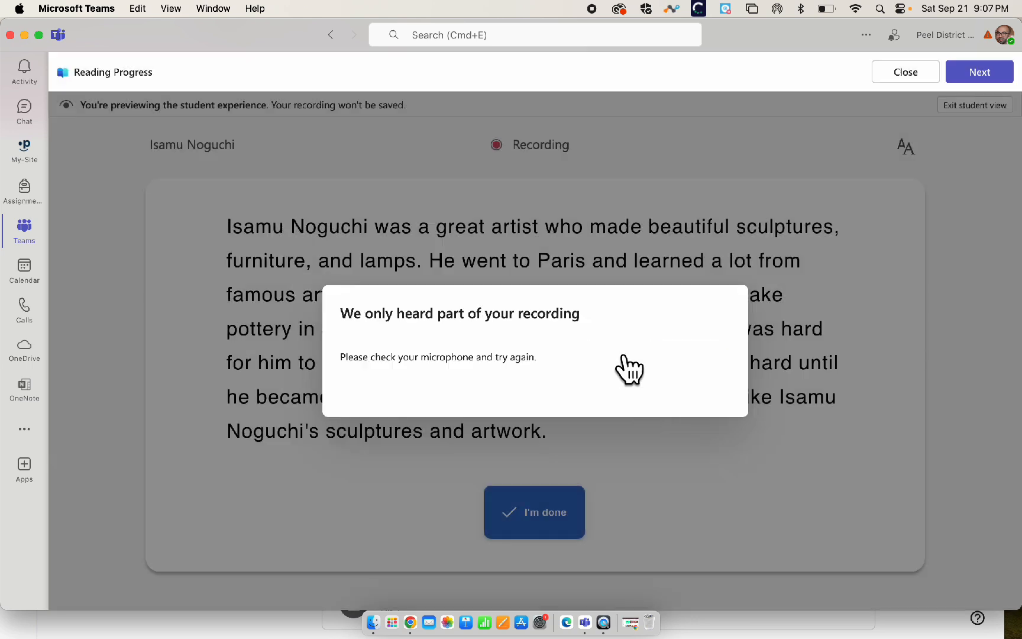
pyautogui.click(1000, 72)
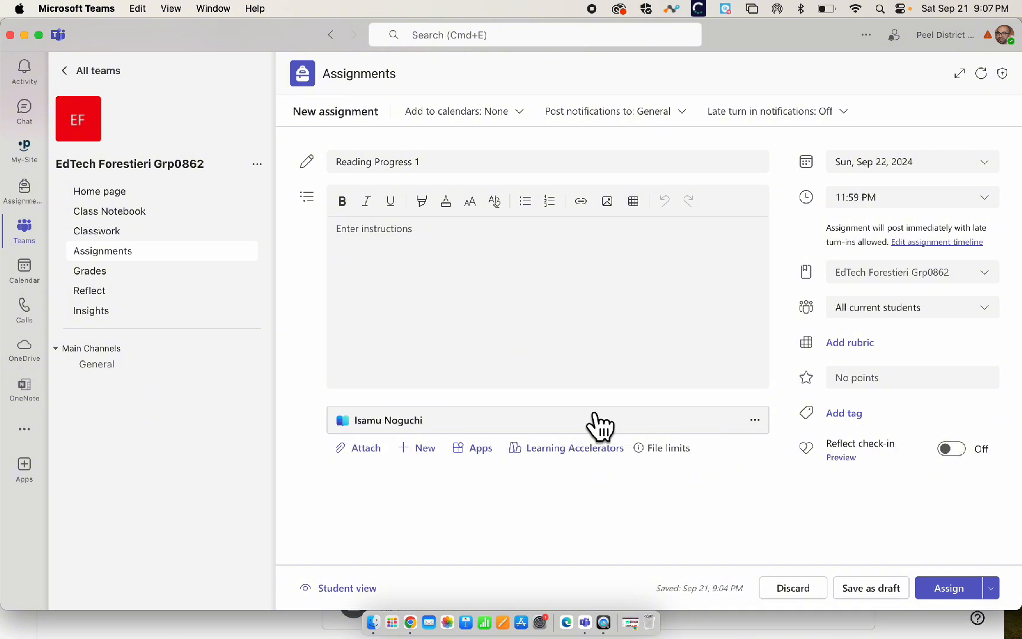
# - Reopen the attached Isamu Noguchi passage and set its number of attempts to 5
pyautogui.click(396, 419)
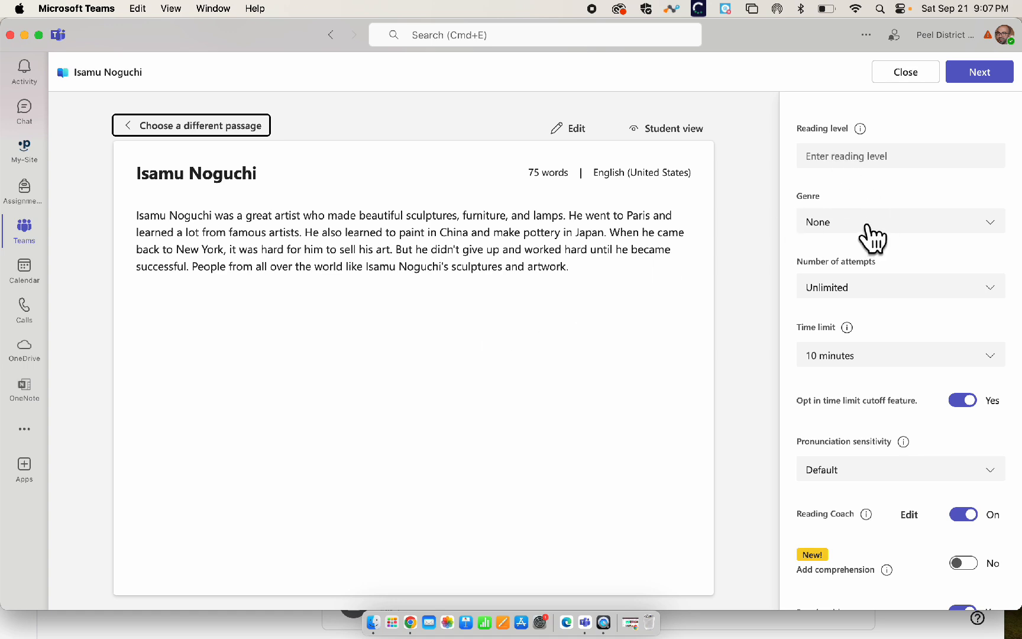
pyautogui.click(896, 287)
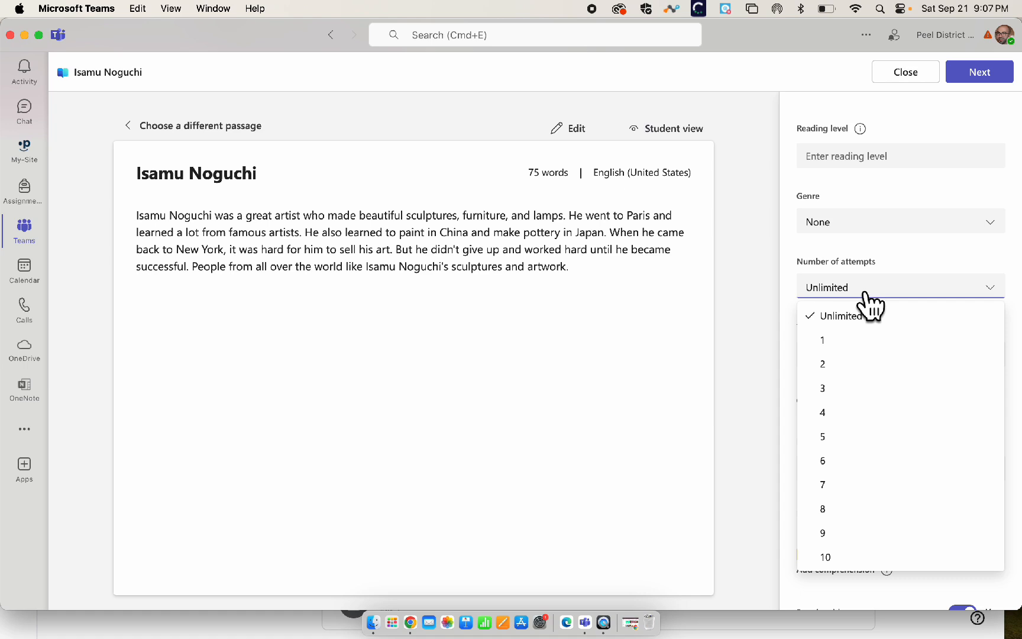
pyautogui.click(845, 438)
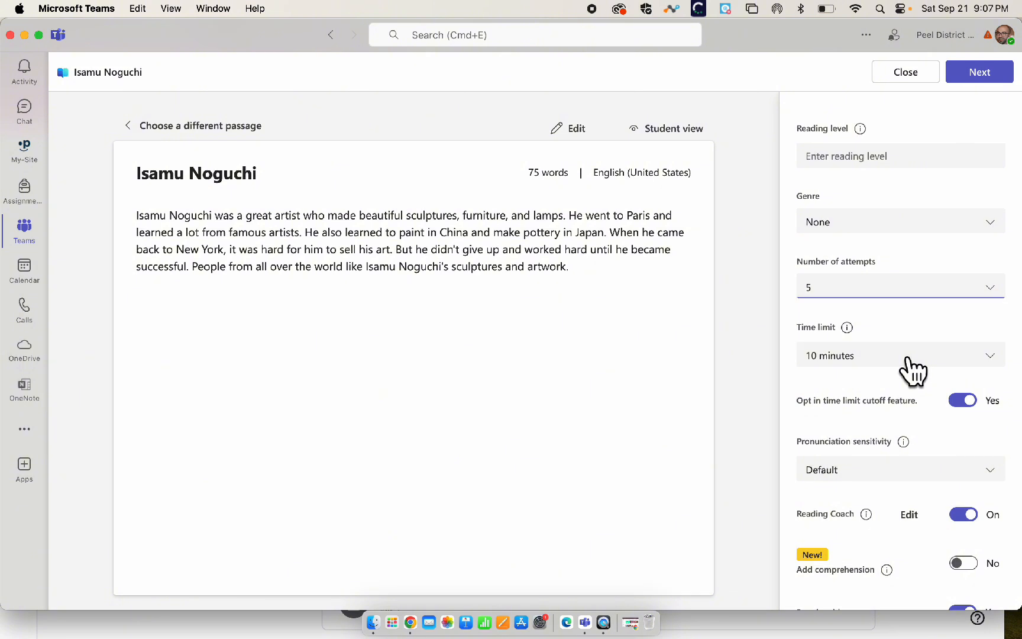
# - Set the passage's pronunciation sensitivity to Less sensitive
pyautogui.scroll(-2, 923, 401)
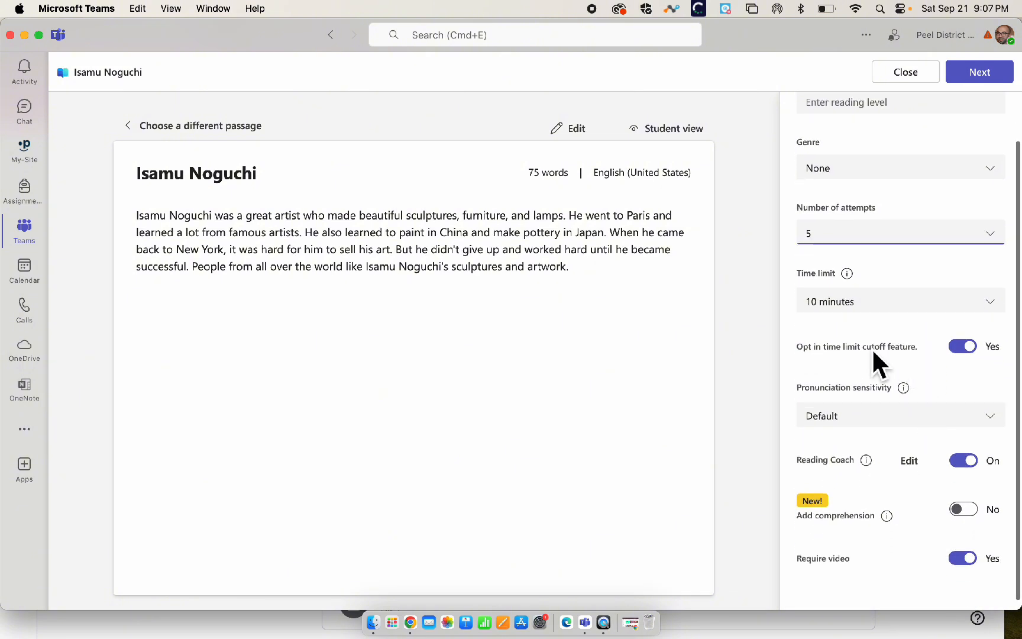
pyautogui.scroll(-1, 960, 389)
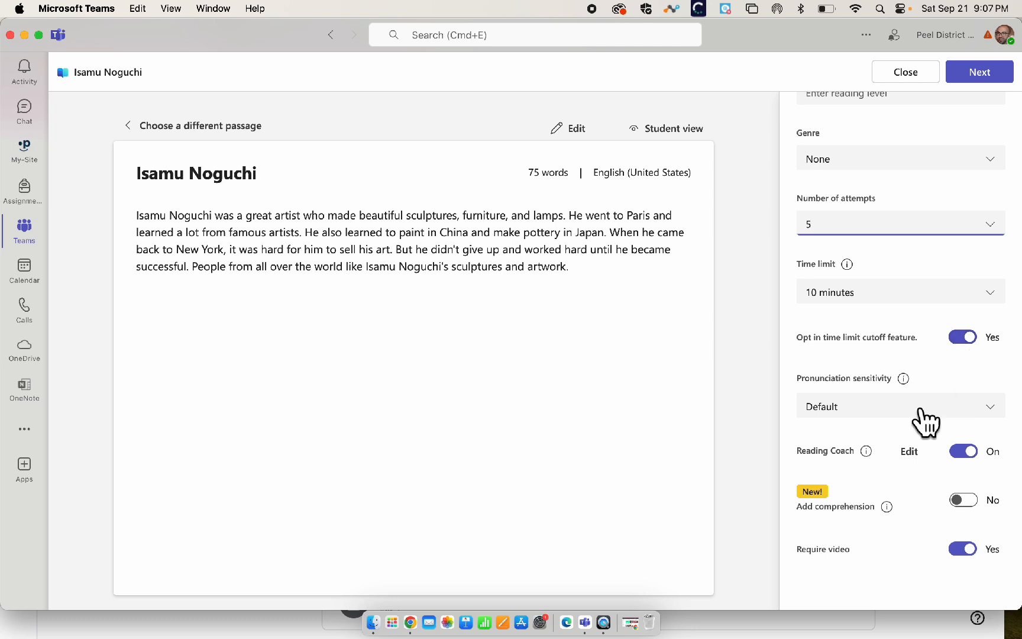
pyautogui.moveTo(903, 380)
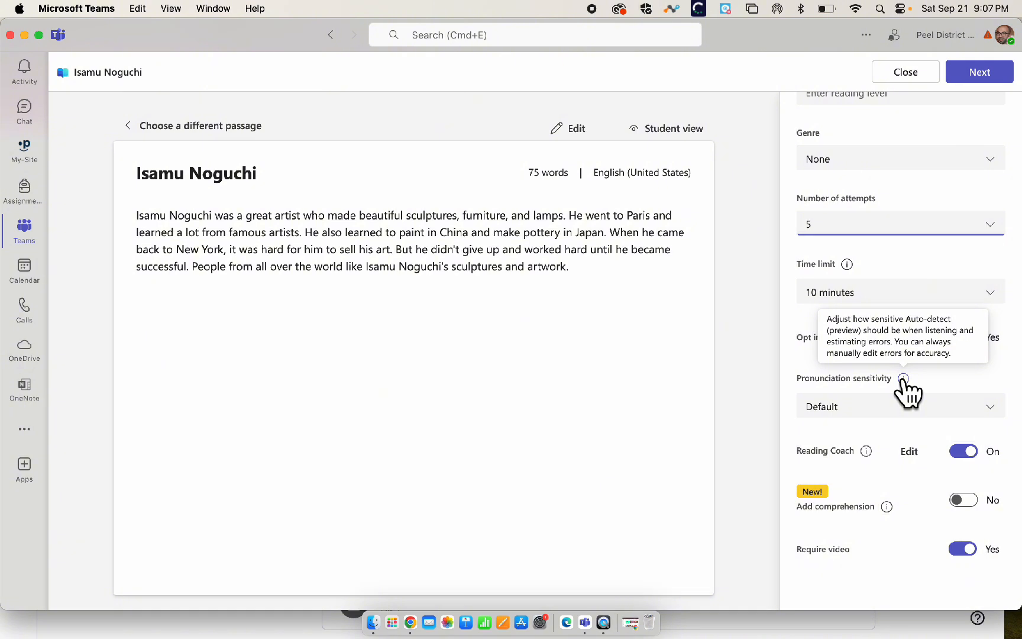
pyautogui.click(908, 409)
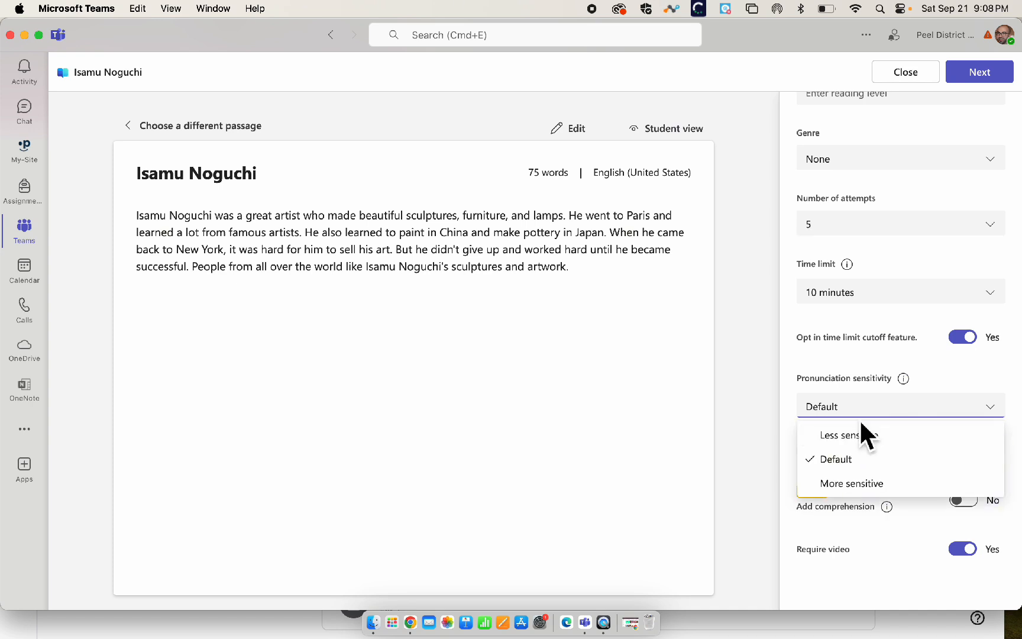
pyautogui.click(859, 438)
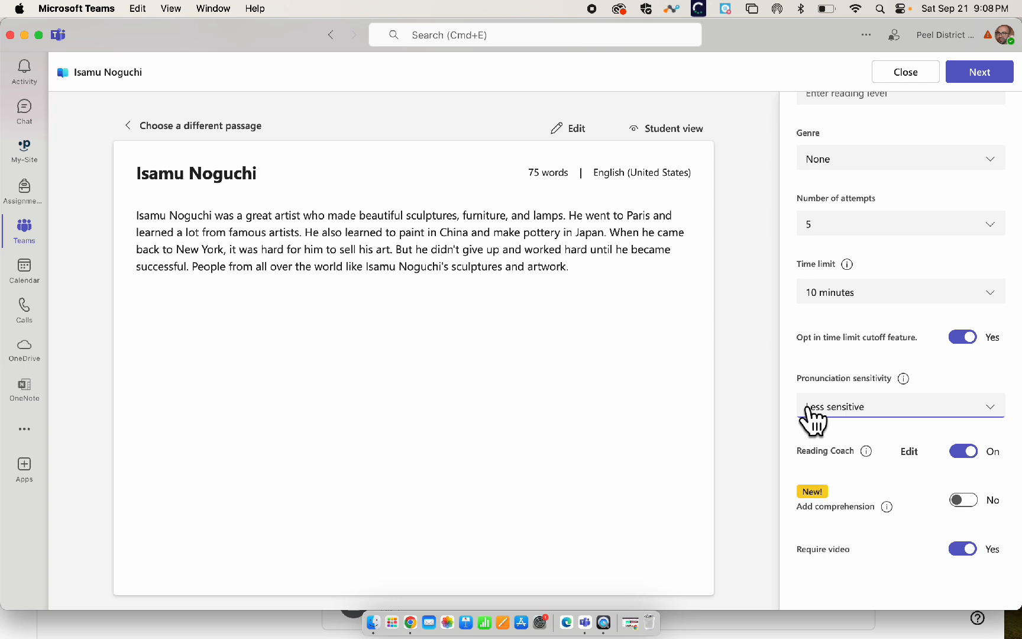
# - Turn off Reading Coach and the video requirement, and save the passage settings back to the assignment
pyautogui.click(958, 452)
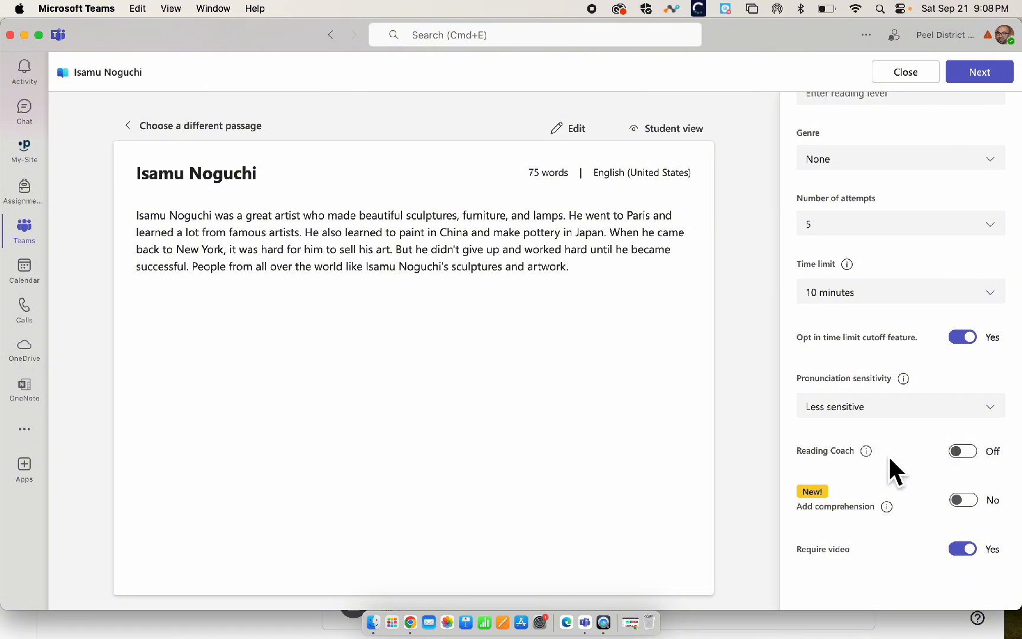
pyautogui.moveTo(867, 453)
pyautogui.click(955, 556)
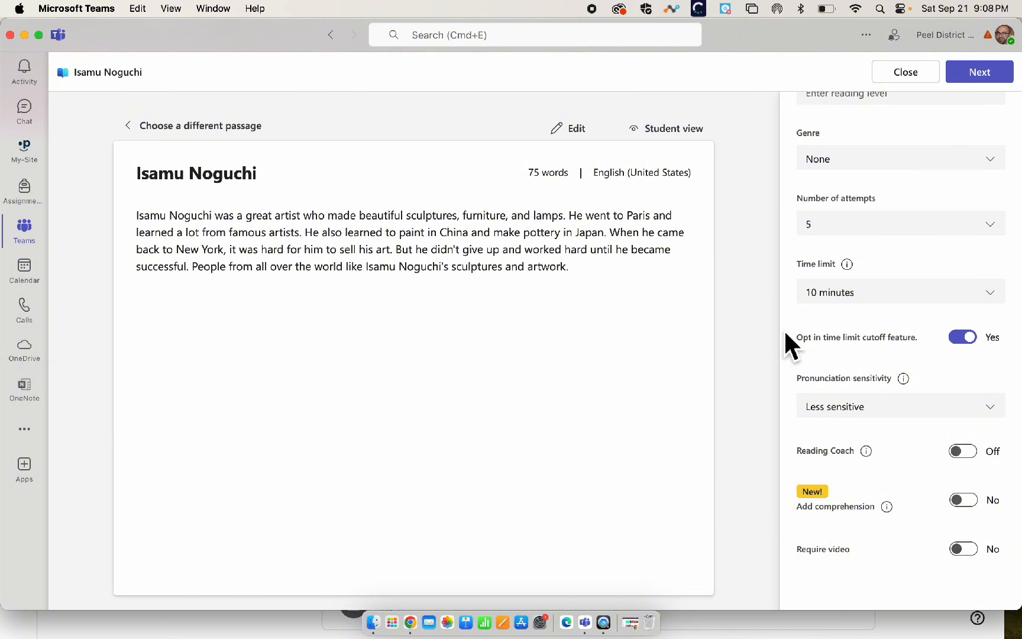
pyautogui.scroll(2, 814, 262)
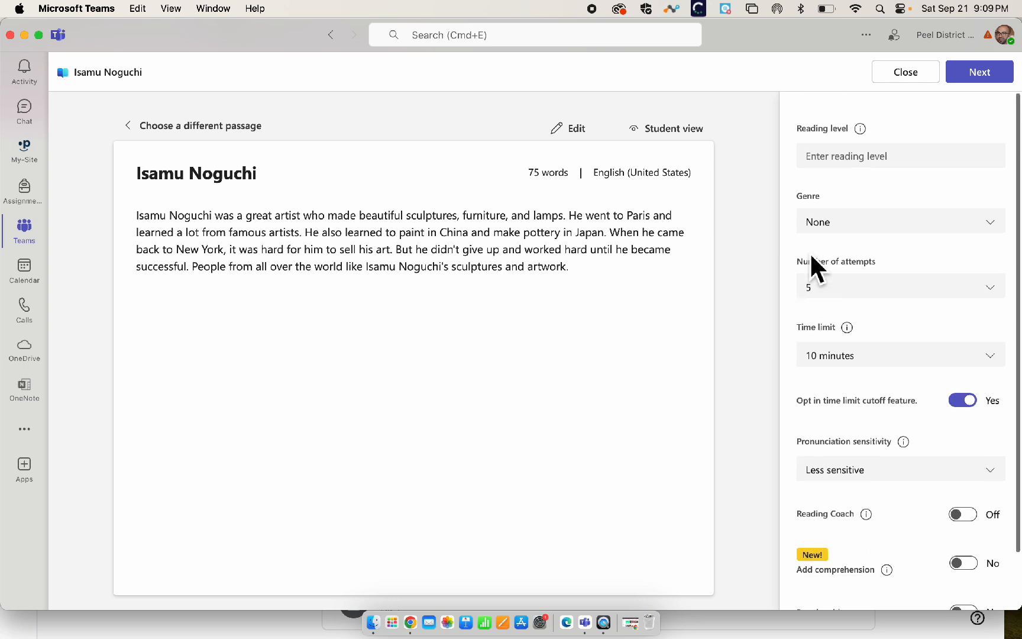
pyautogui.scroll(-2, 867, 251)
pyautogui.scroll(2, 850, 290)
pyautogui.click(974, 71)
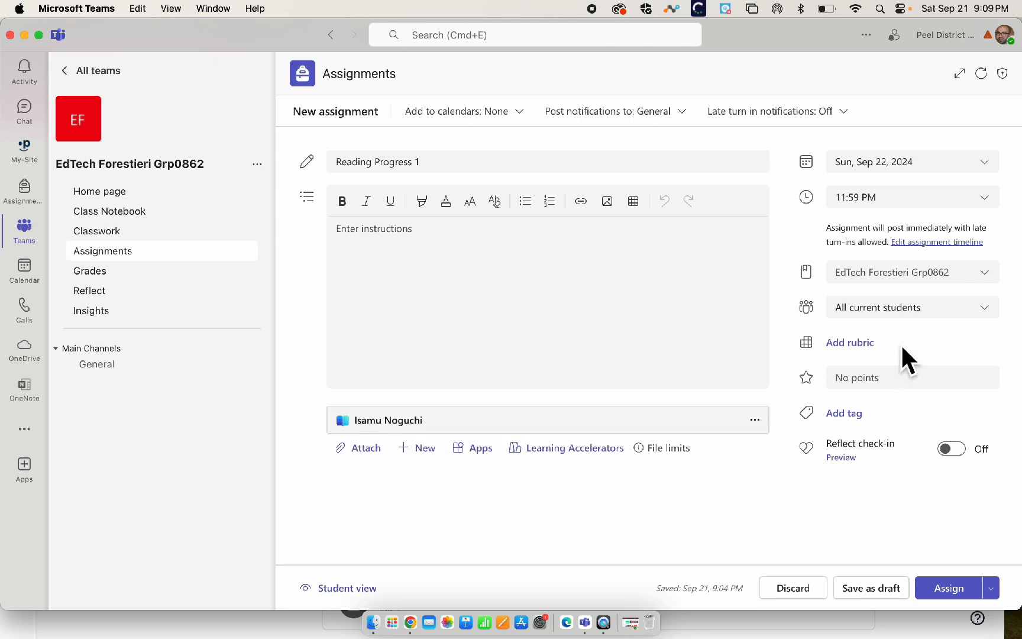
# - Assign Reading Progress 1 to all current students of the class team
pyautogui.click(908, 309)
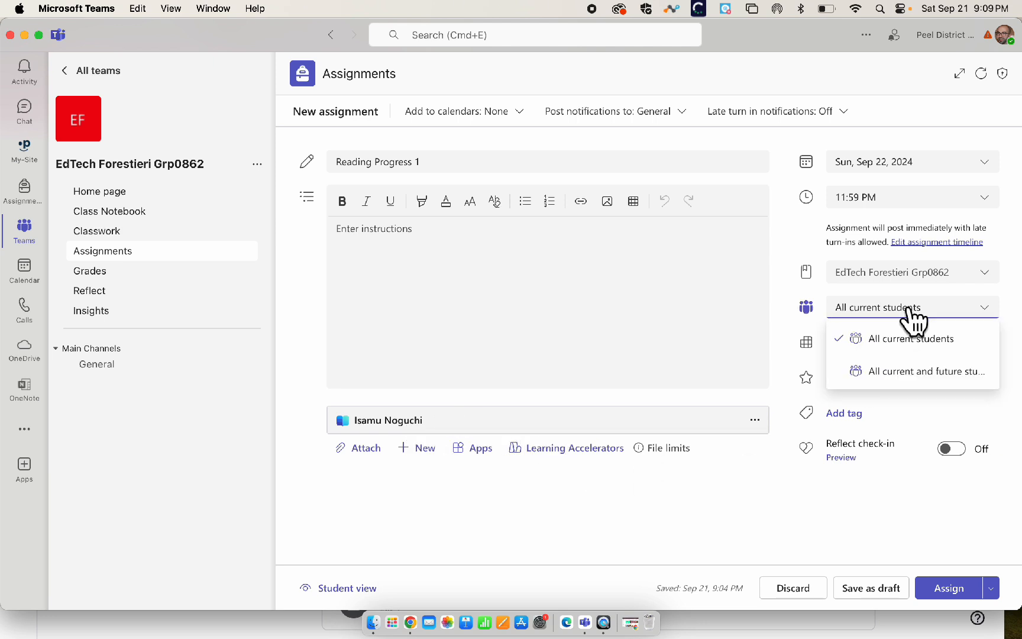
pyautogui.click(914, 342)
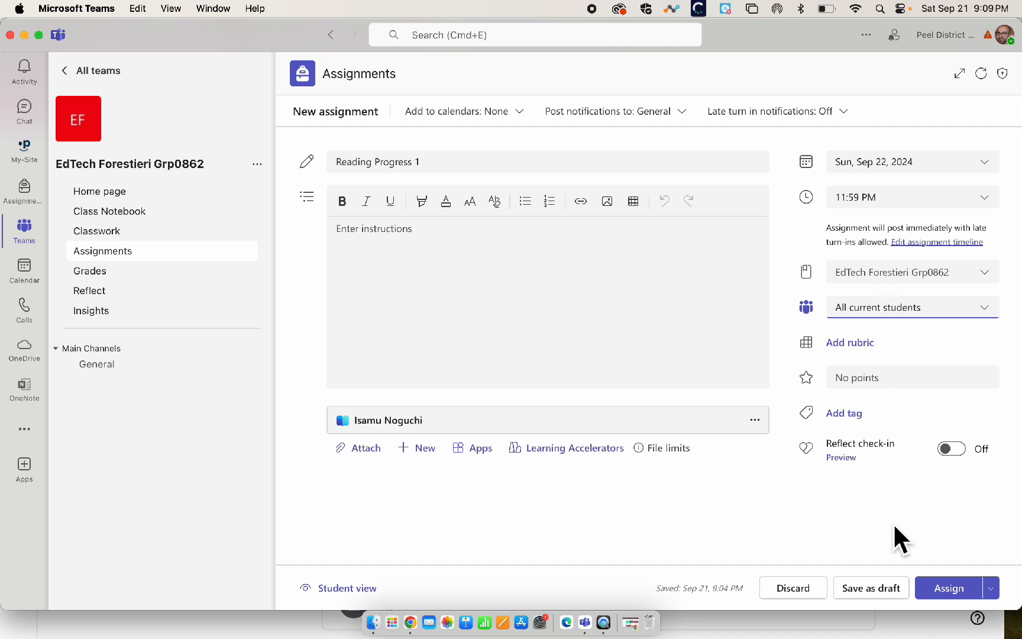
pyautogui.click(954, 592)
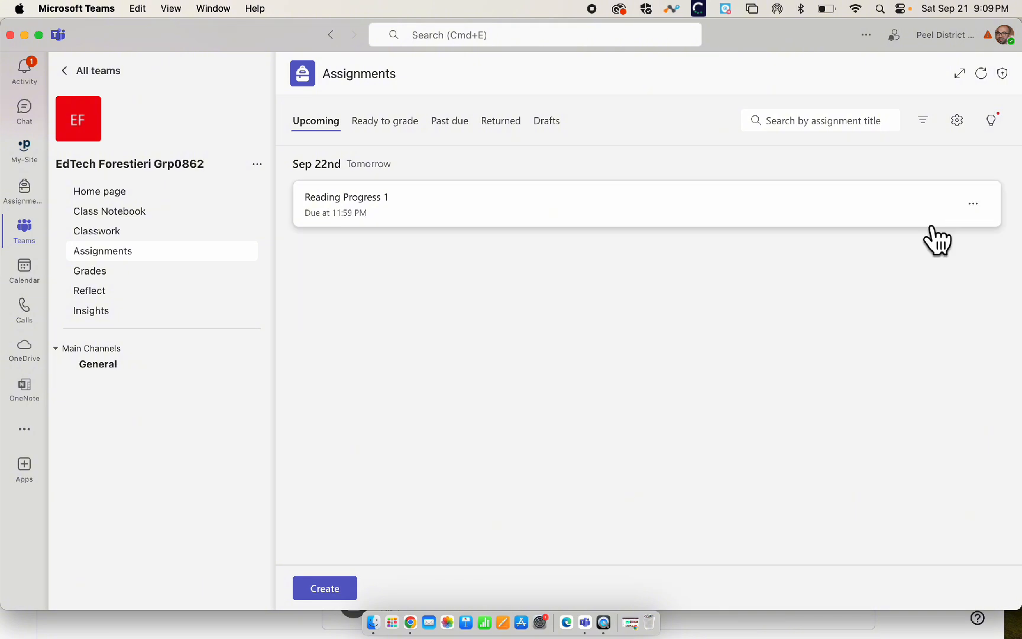
# - Copy the link of the Reading Progress 1 assignment and switch to the ATRT Shell class stream in Google Classroom
pyautogui.click(974, 203)
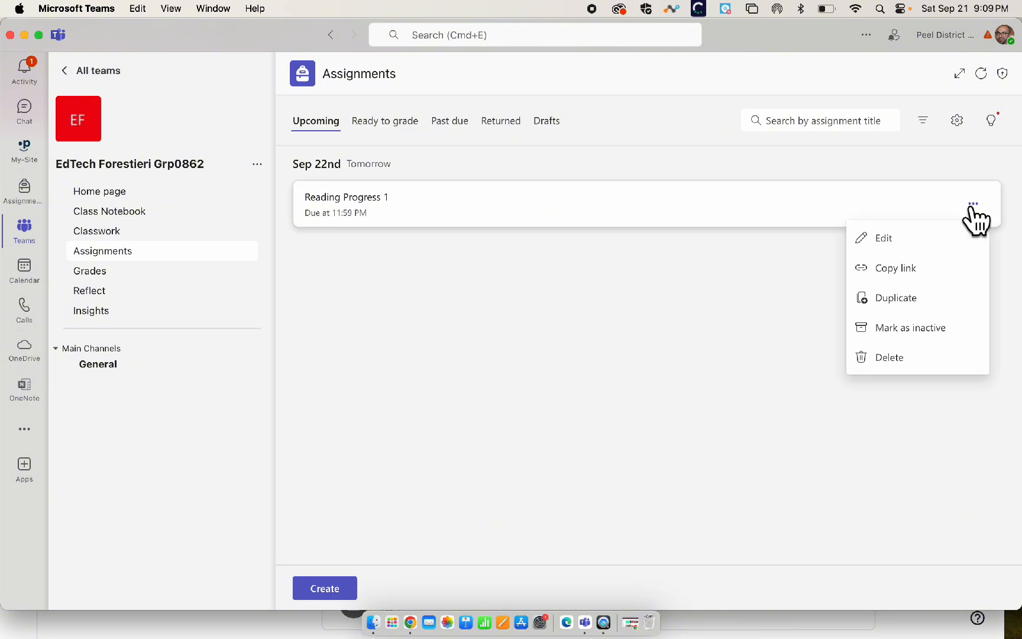
pyautogui.click(919, 265)
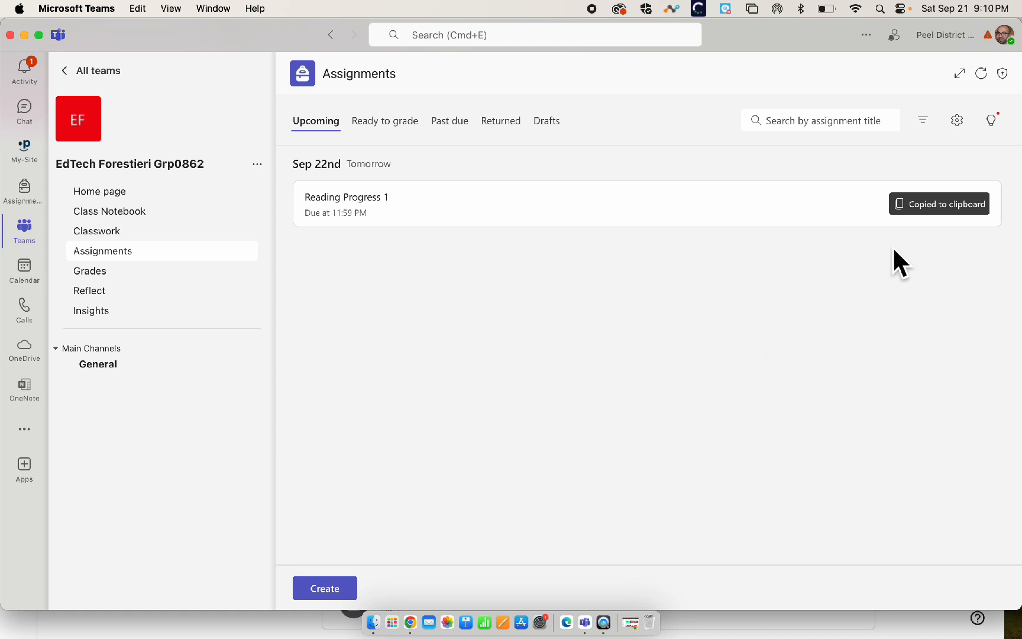
pyautogui.hotkey('ctrl', 'Up')
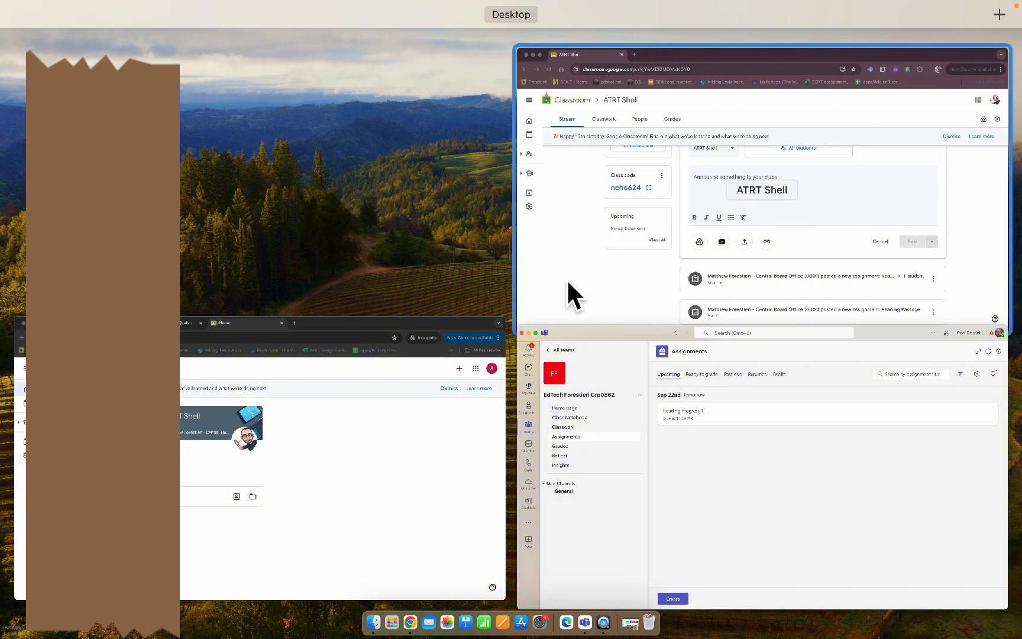
pyautogui.click(568, 282)
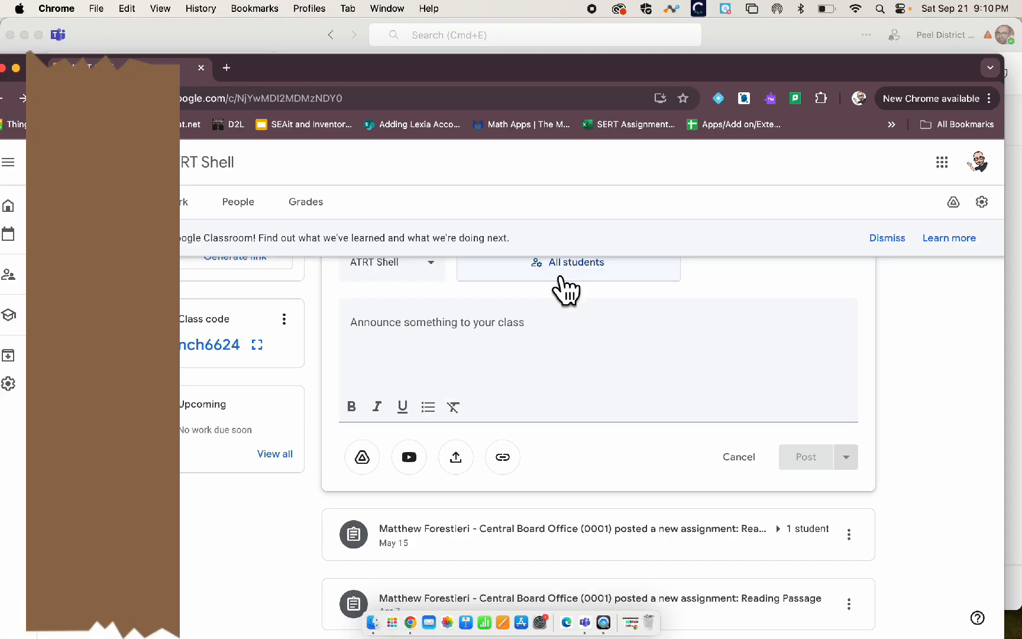
pyautogui.moveTo(447, 75); pyautogui.dragTo(458, 58)
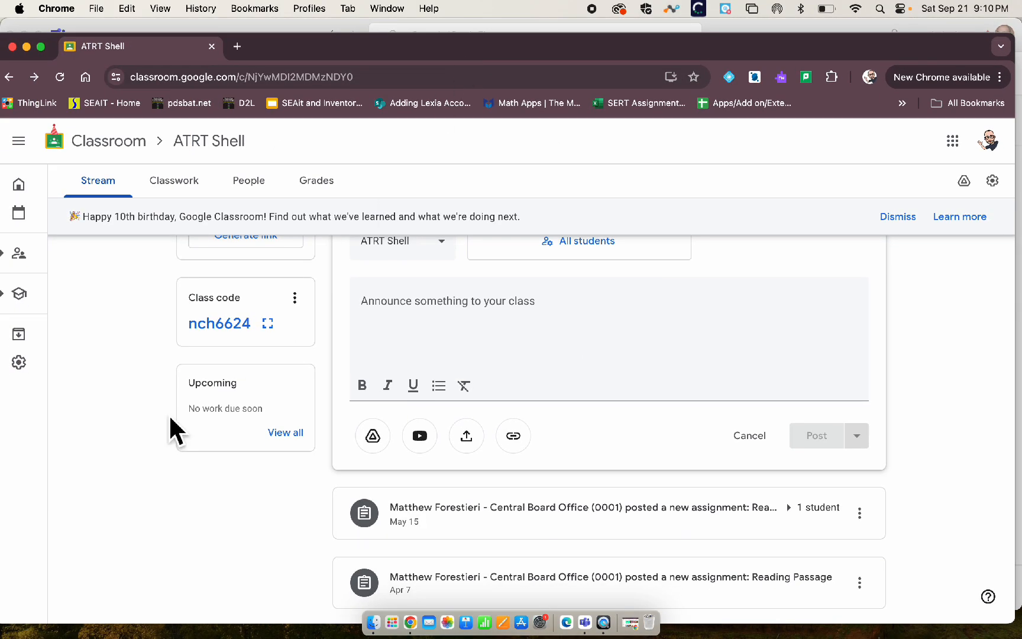
pyautogui.scroll(3, 169, 413)
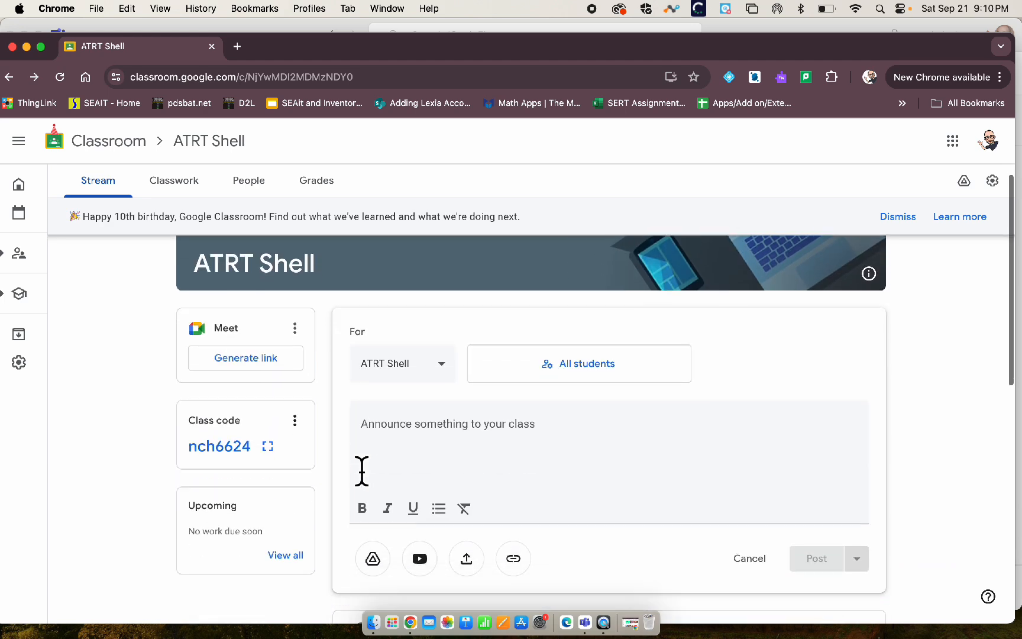
pyautogui.scroll(-2, 414, 485)
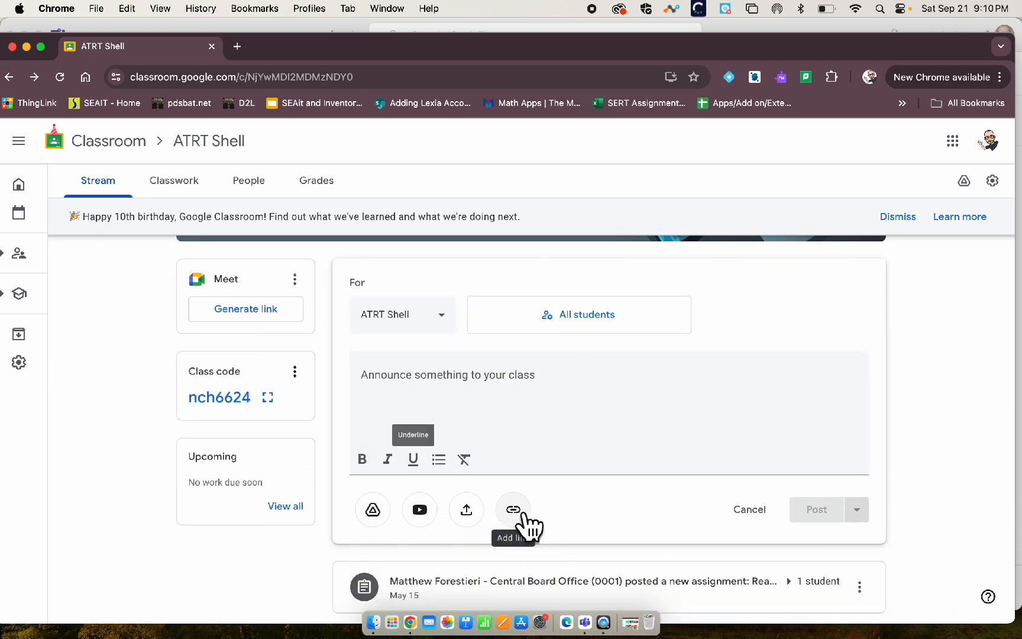
pyautogui.scroll(3, 515, 473)
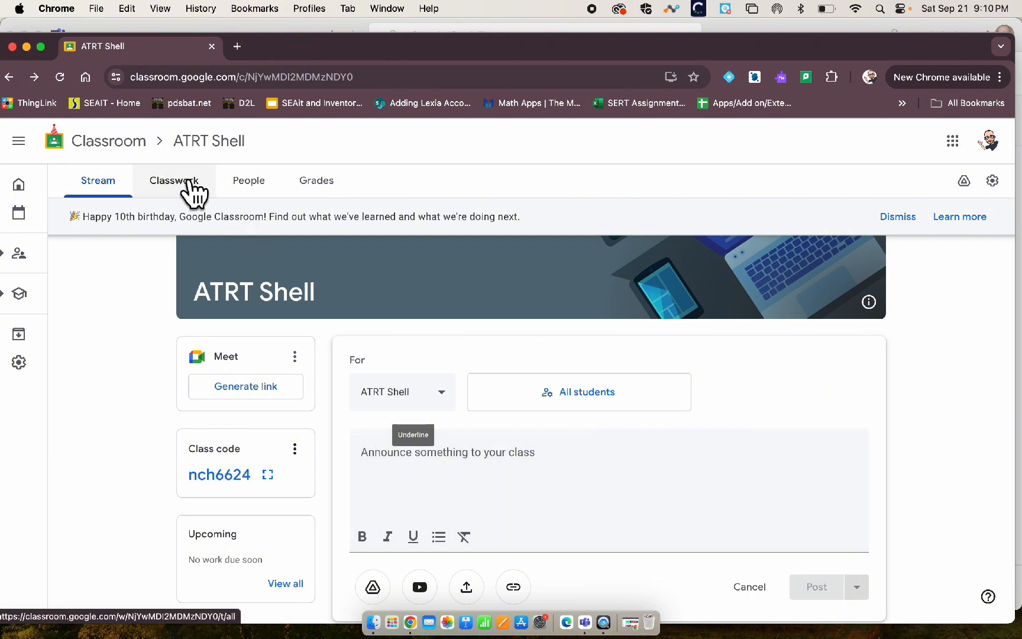
pyautogui.scroll(-2, 493, 505)
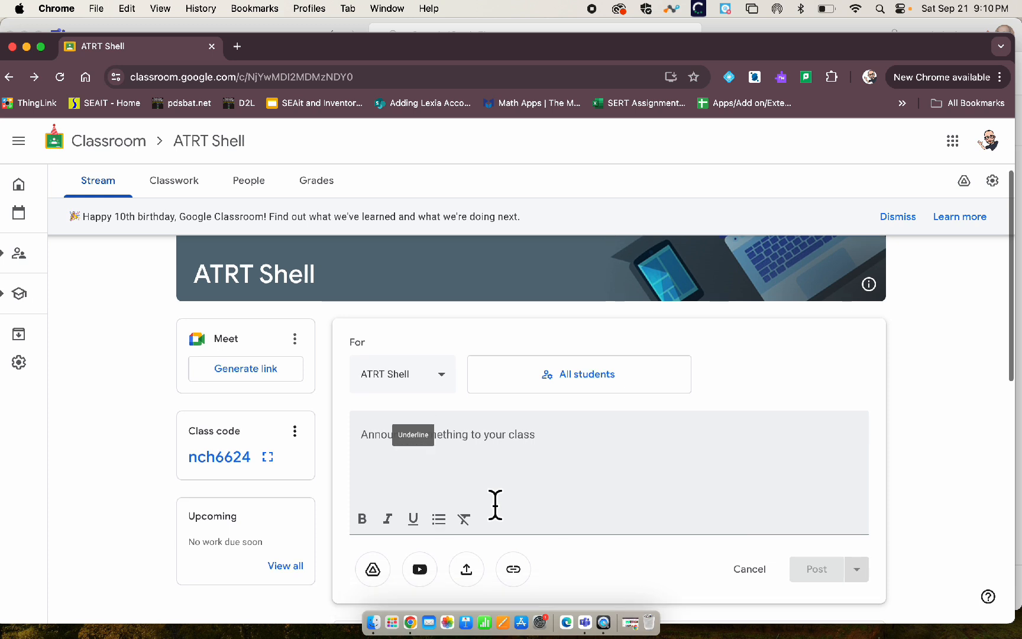
# - Attach the copied assignment link to the class announcement
pyautogui.click(512, 563)
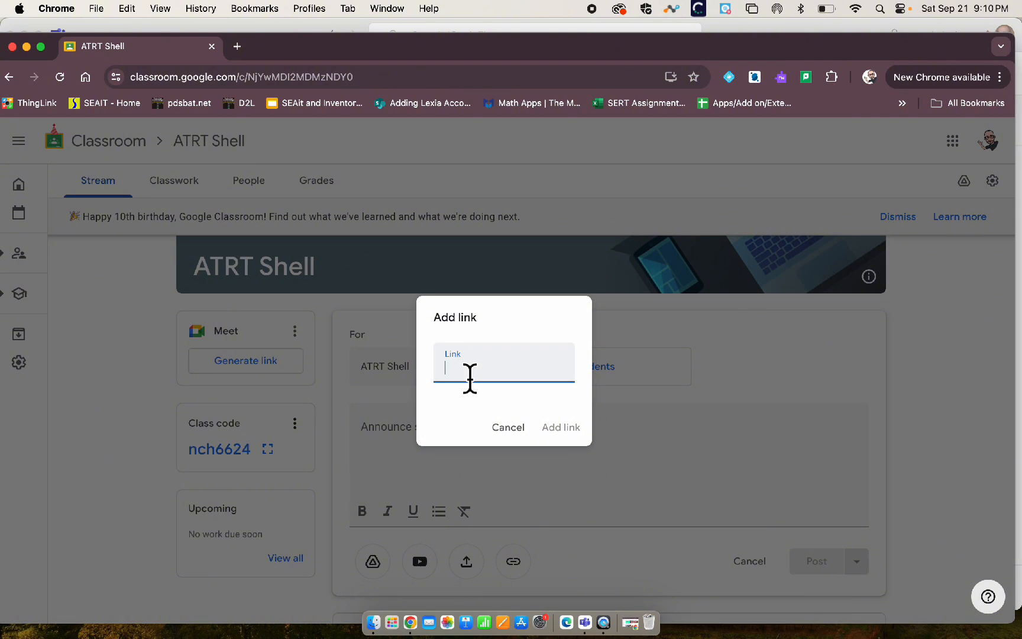
pyautogui.press('super+v')
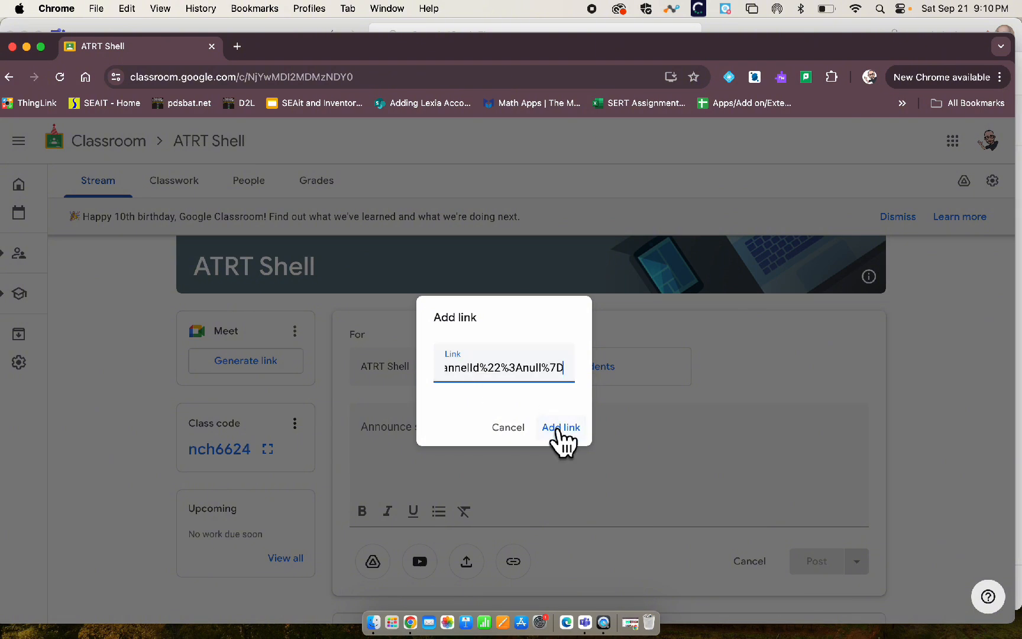
pyautogui.click(558, 429)
# - Write the announcement "New Reading Progress Assignment Below!" and post it to all students of ATRT Shell
pyautogui.click(463, 443)
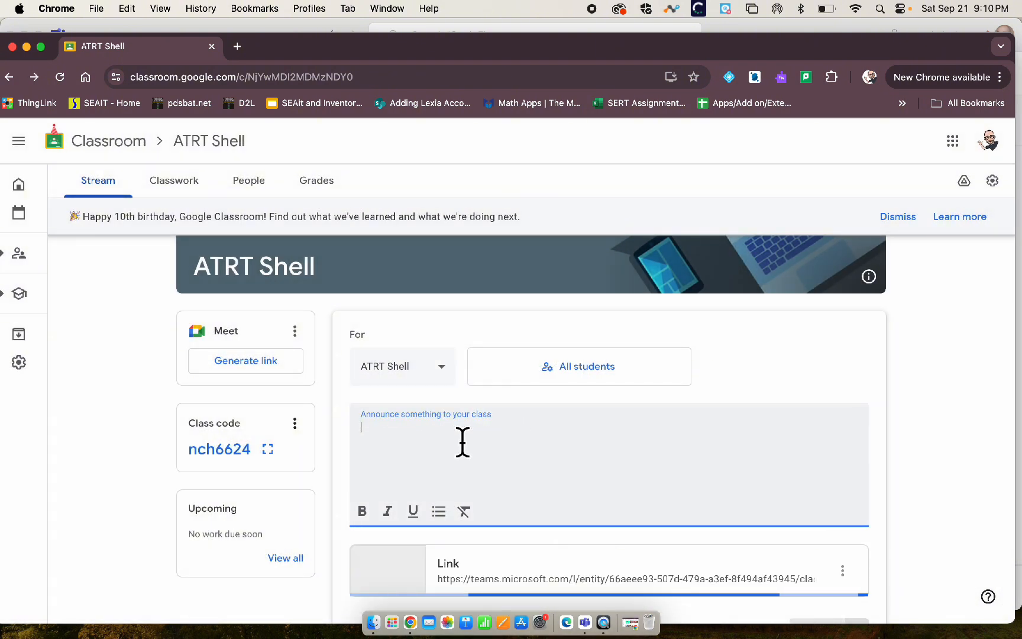
pyautogui.write('New R')
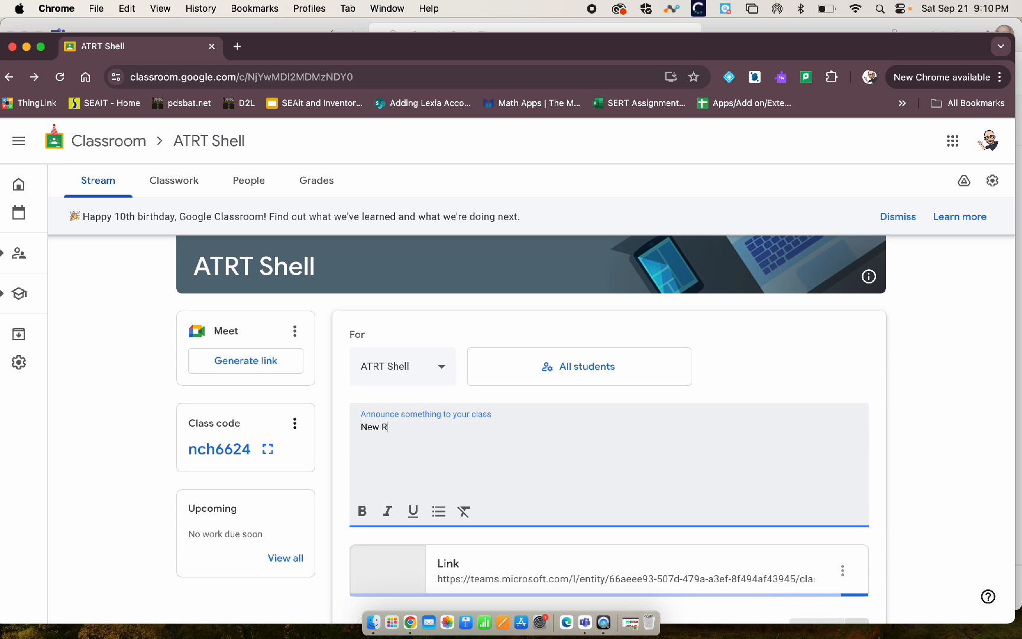
pyautogui.write('eading Progress Assignment Below!')
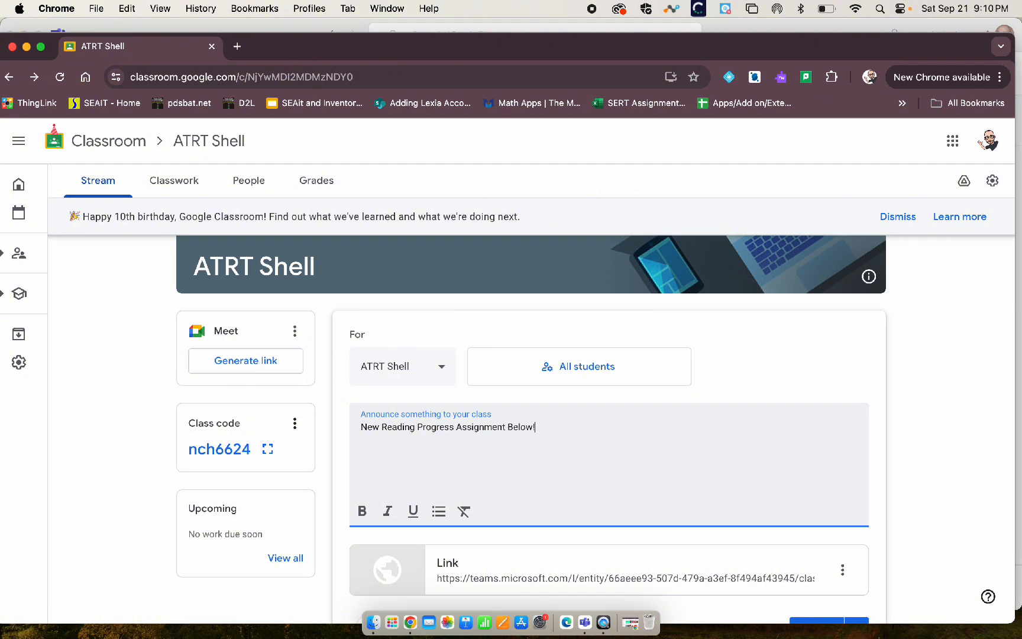
pyautogui.scroll(-2, 913, 369)
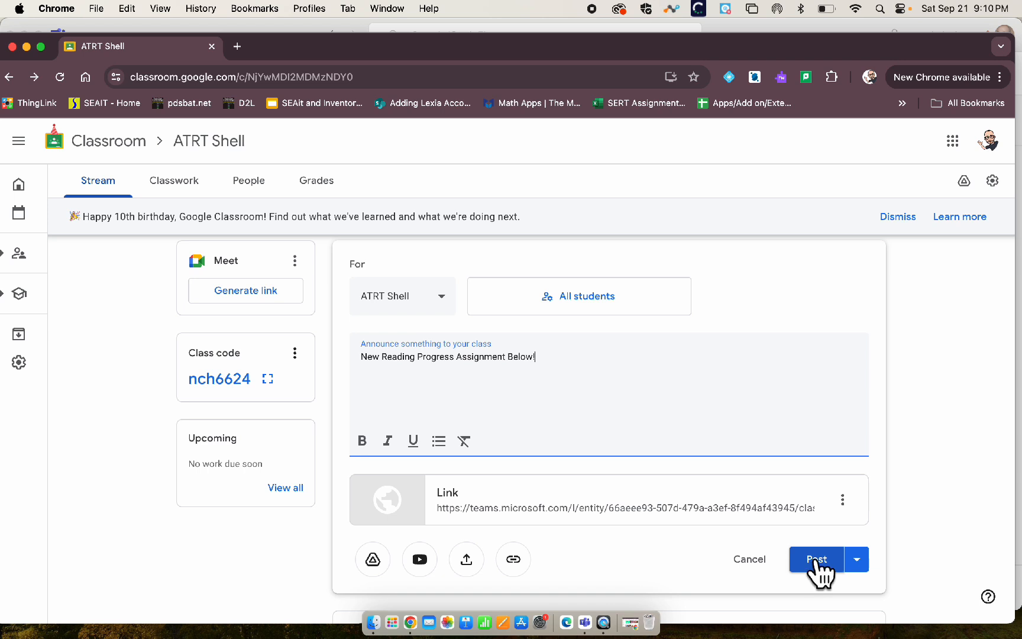
pyautogui.click(818, 560)
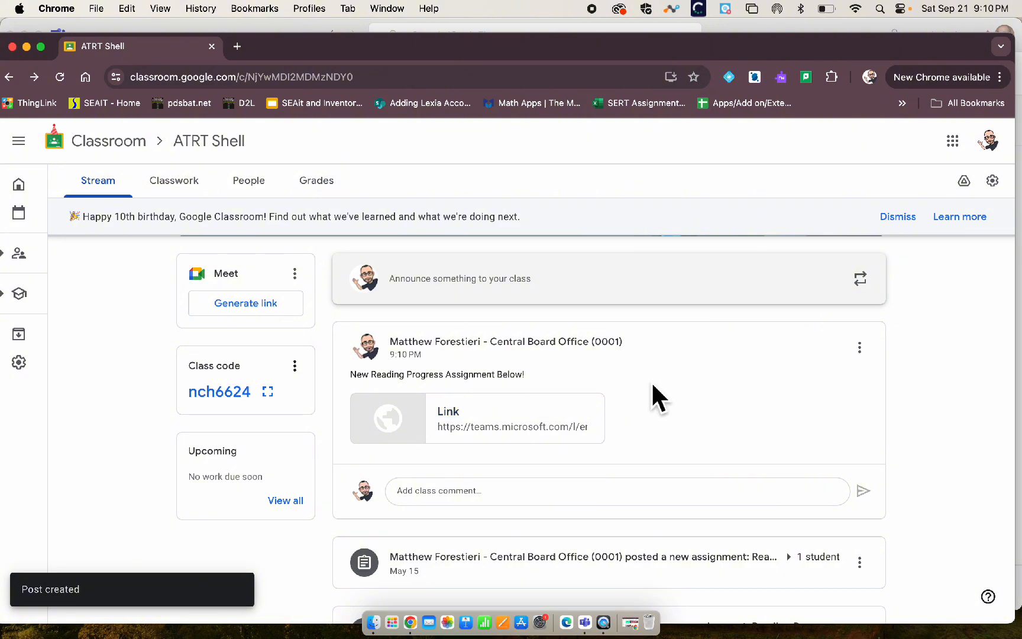
# - Switch to the student's Google Classroom window and open the assignment link from the new post in the ATRT Shell stream
pyautogui.hotkey('ctrl', 'Up')
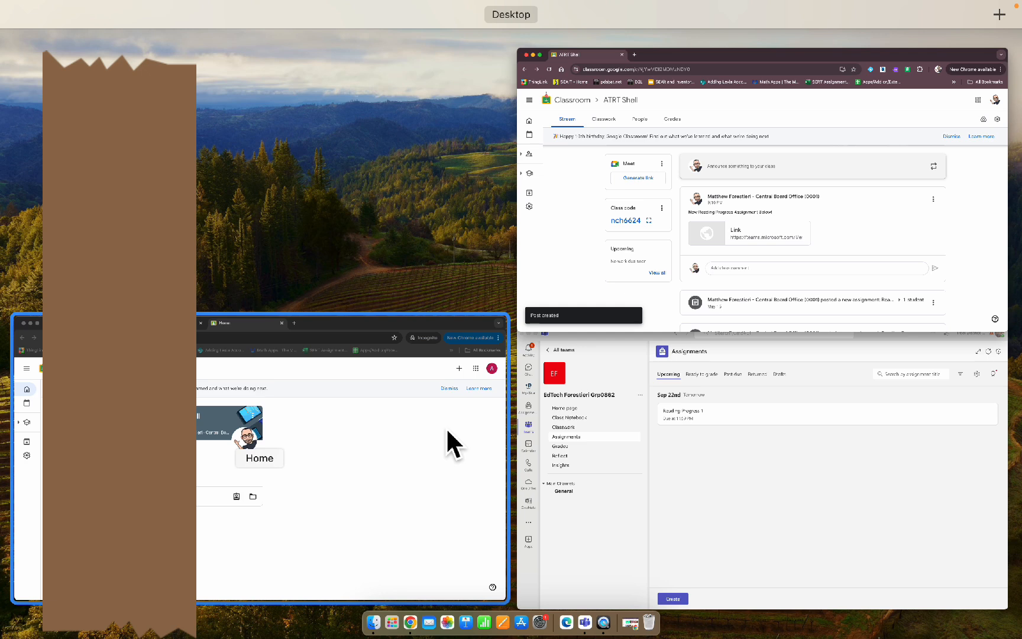
pyautogui.click(447, 427)
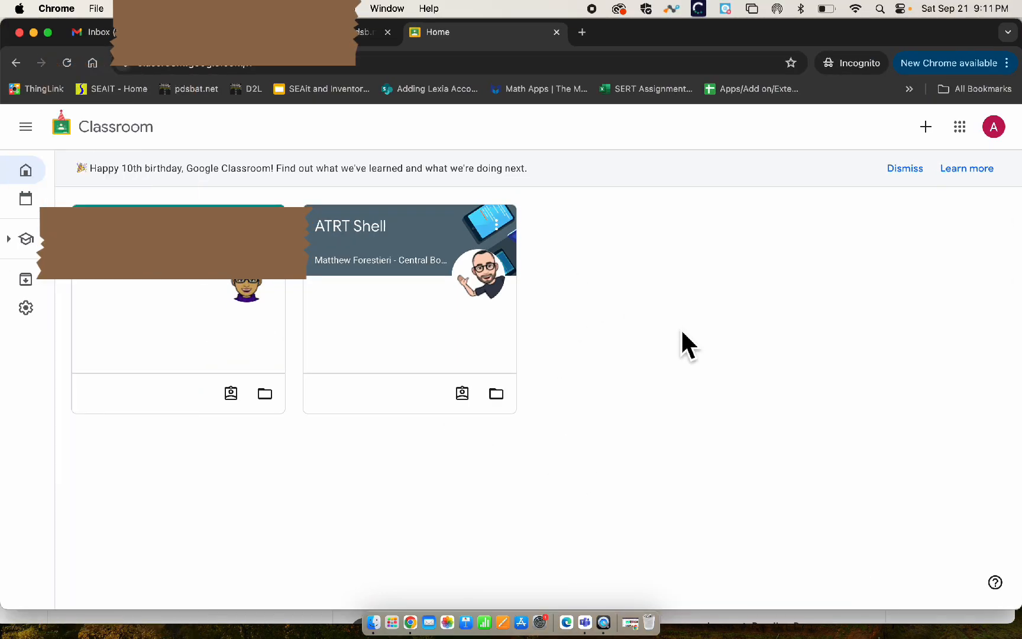
pyautogui.click(357, 238)
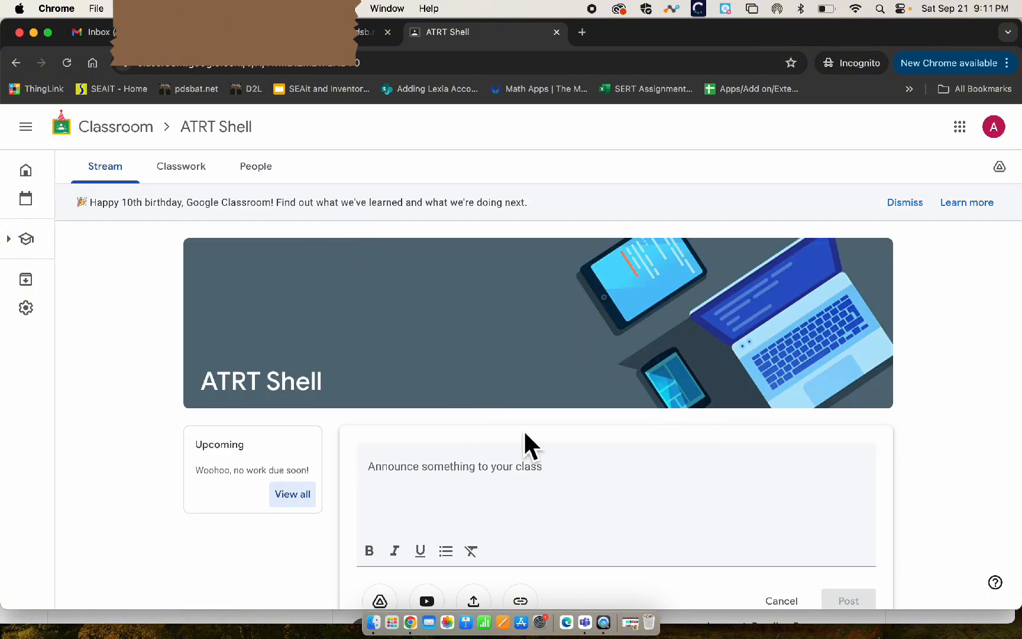
pyautogui.scroll(-6, 525, 429)
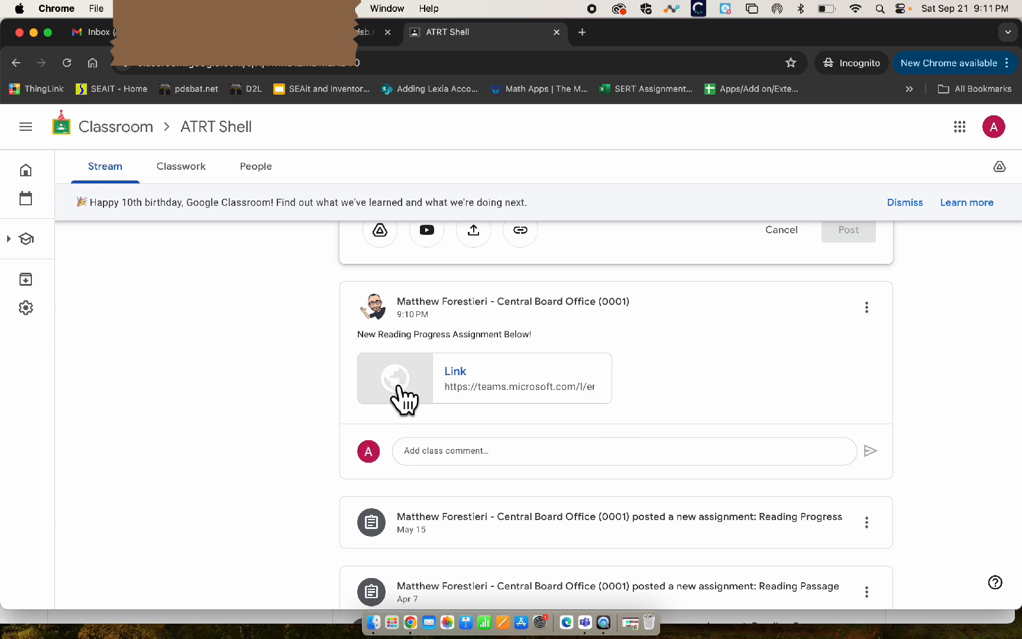
pyautogui.click(459, 375)
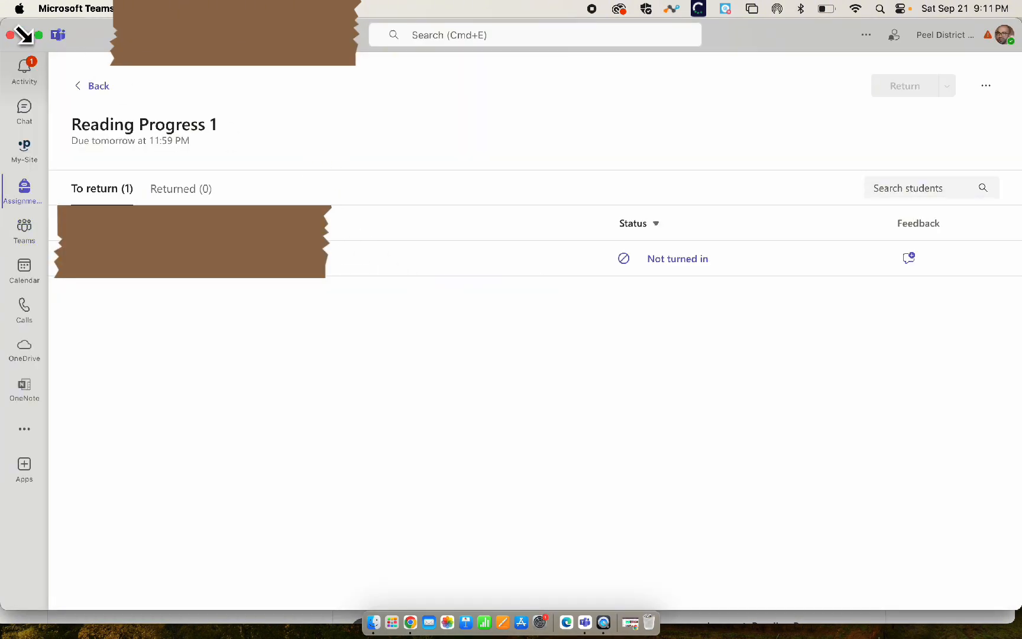
# - Close the Teams desktop window, open the student's assignment in the Teams web app, and dismiss the Flip Camera notice
pyautogui.click(11, 35)
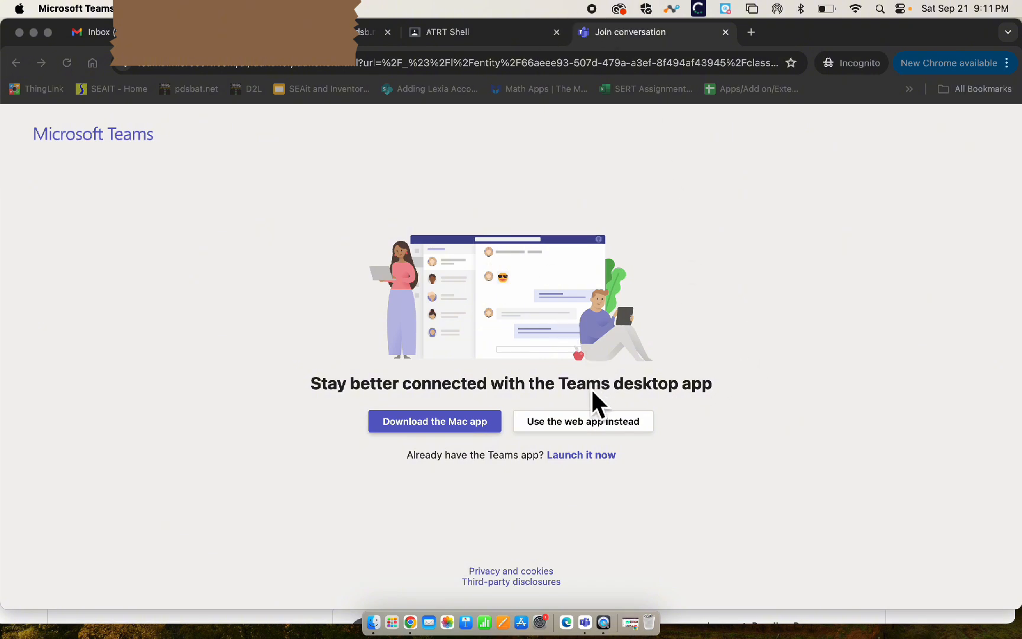
pyautogui.click(571, 420)
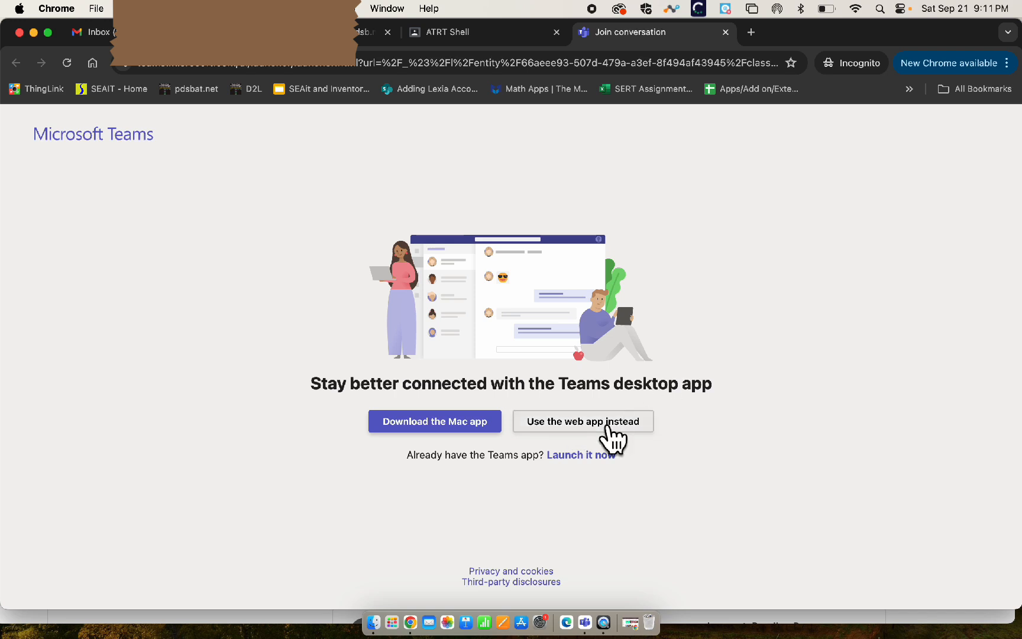
pyautogui.click(601, 429)
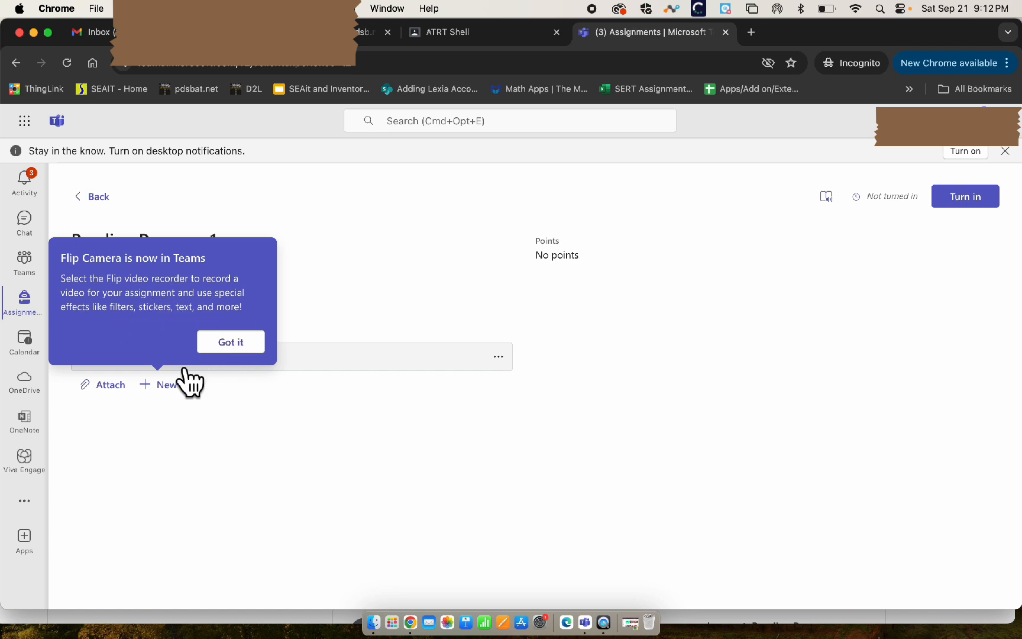
pyautogui.click(233, 346)
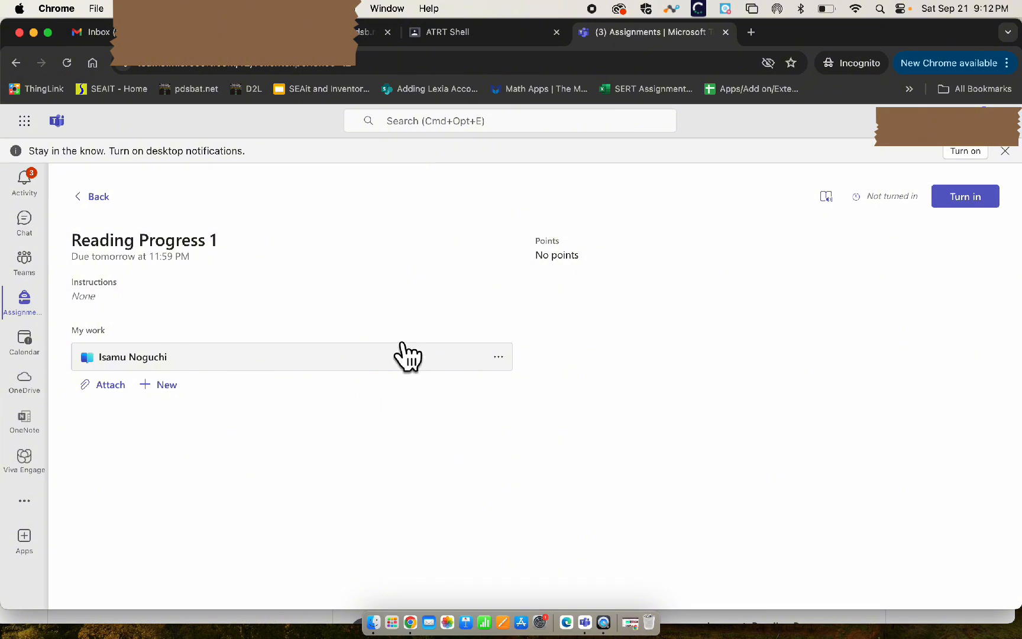
# - Open the Isamu Noguchi passage as the student, allow camera and microphone access, and turn the camera off
pyautogui.click(296, 357)
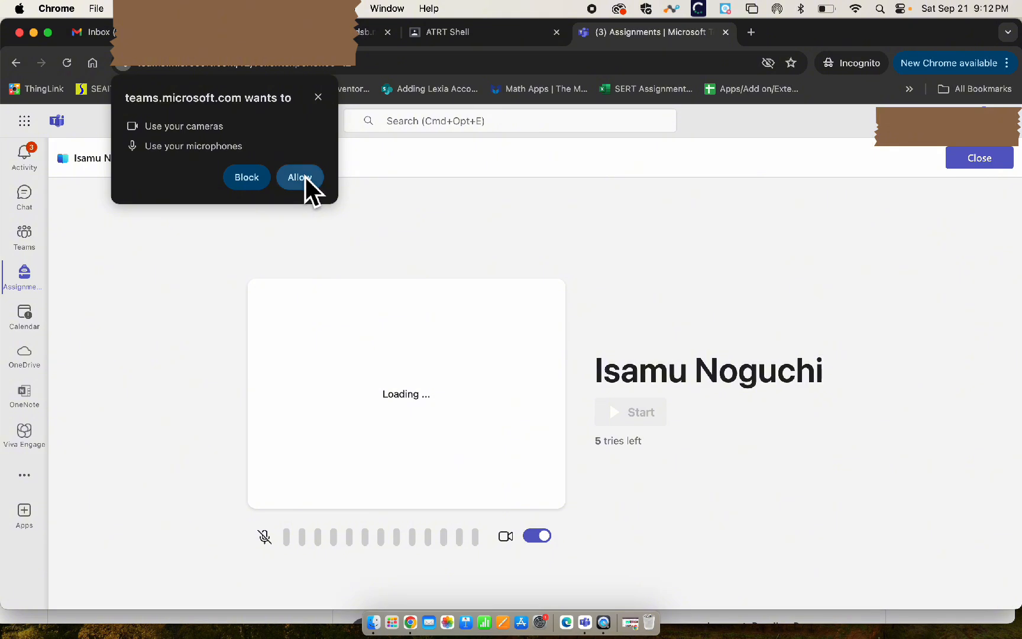
pyautogui.click(300, 178)
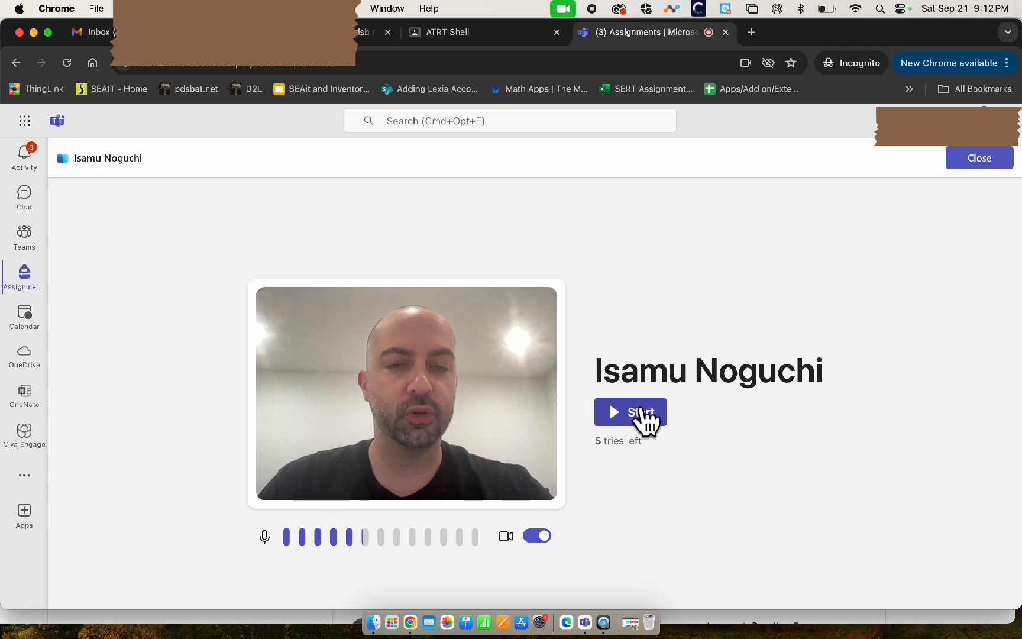
pyautogui.click(532, 536)
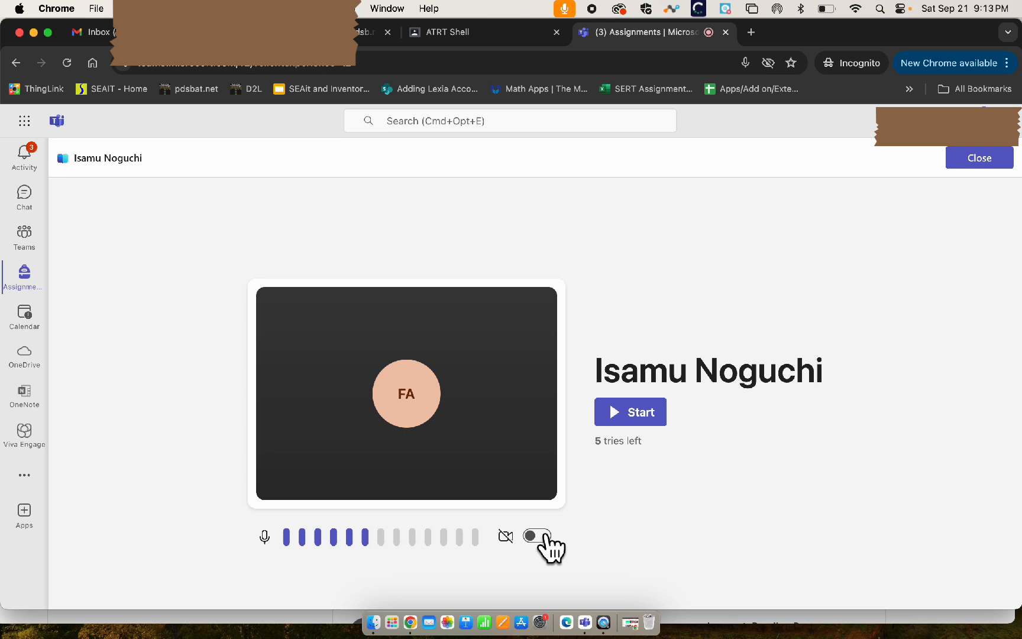
# - Close the passage and show the kinds of new files that can be added to the student's work
pyautogui.click(972, 166)
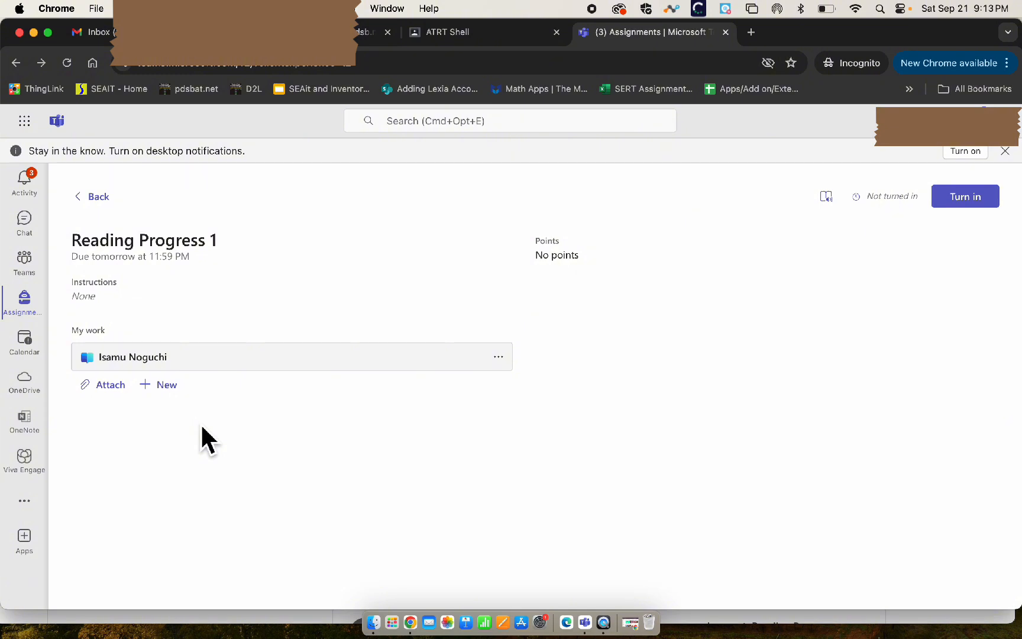
pyautogui.click(162, 388)
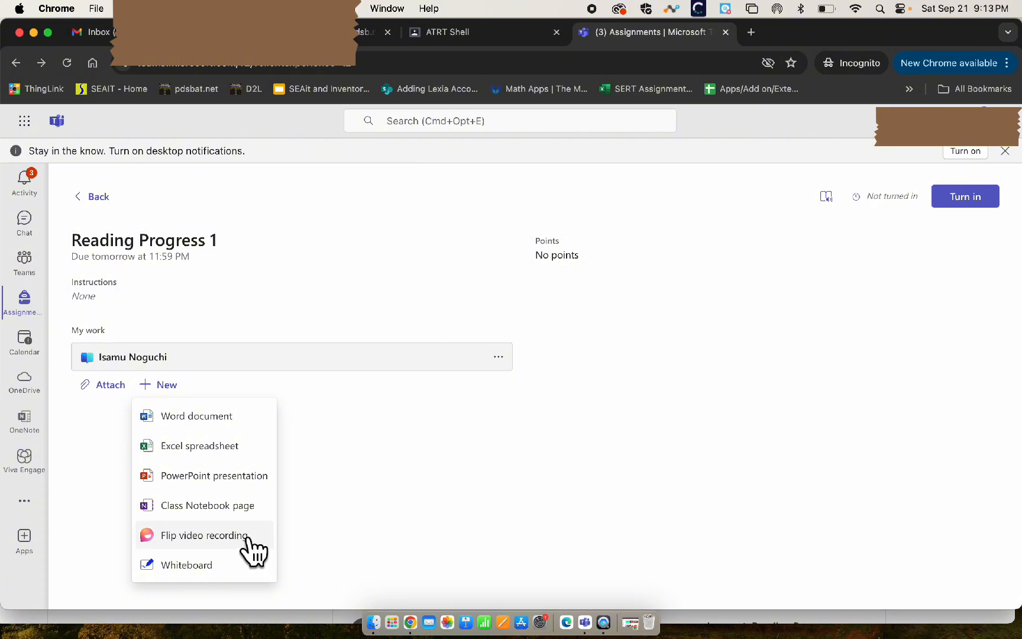
# - Switch back to the teacher's Microsoft Teams app and start a new assignment in the class team, ready for its title
pyautogui.hotkey('ctrl', 'Up')
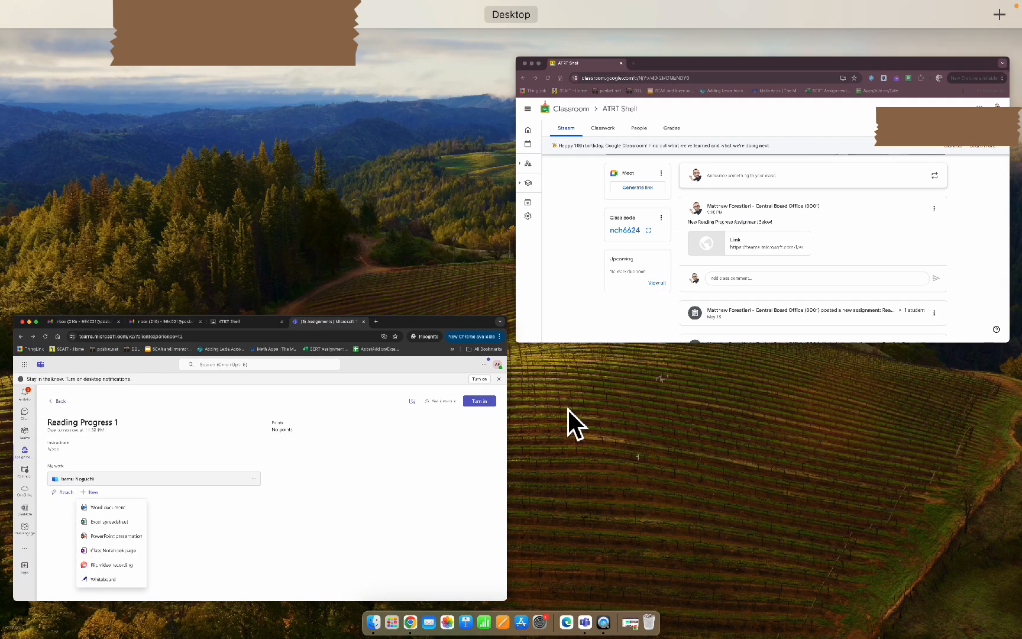
pyautogui.click(588, 625)
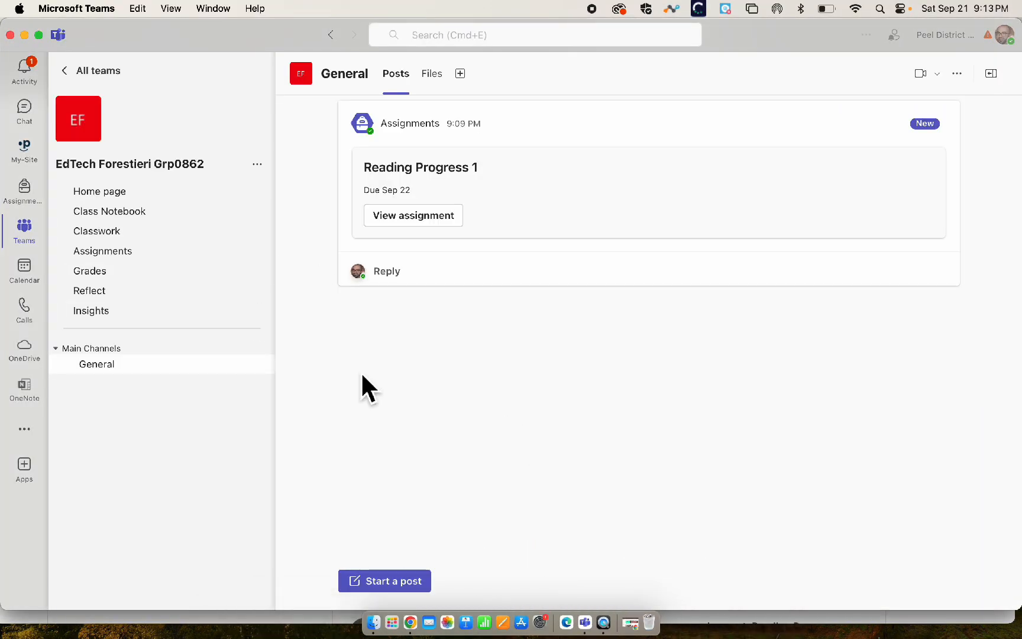
pyautogui.click(122, 251)
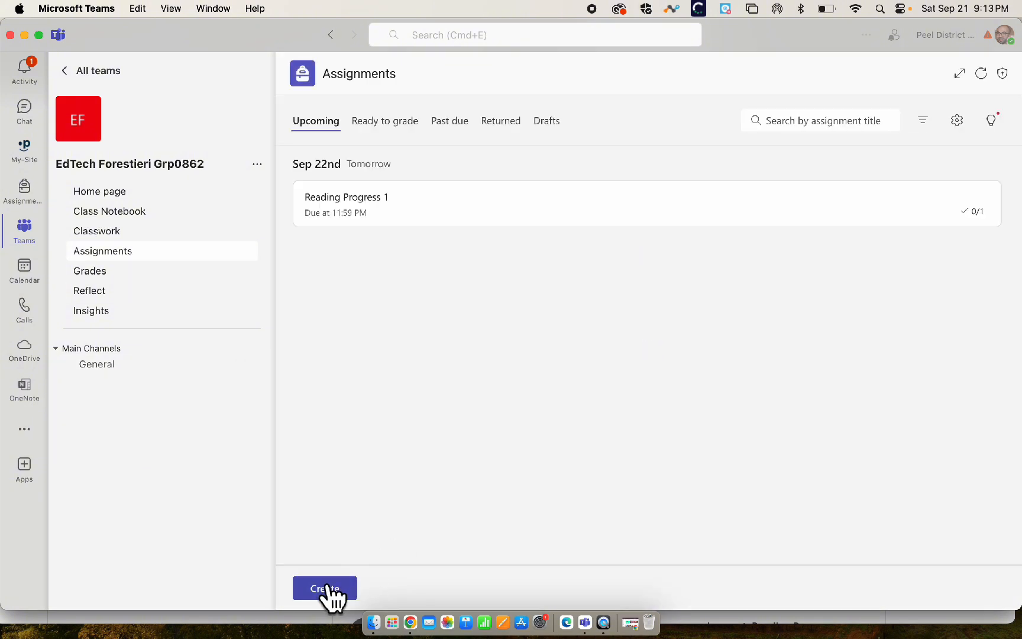
pyautogui.click(327, 589)
pyautogui.click(388, 470)
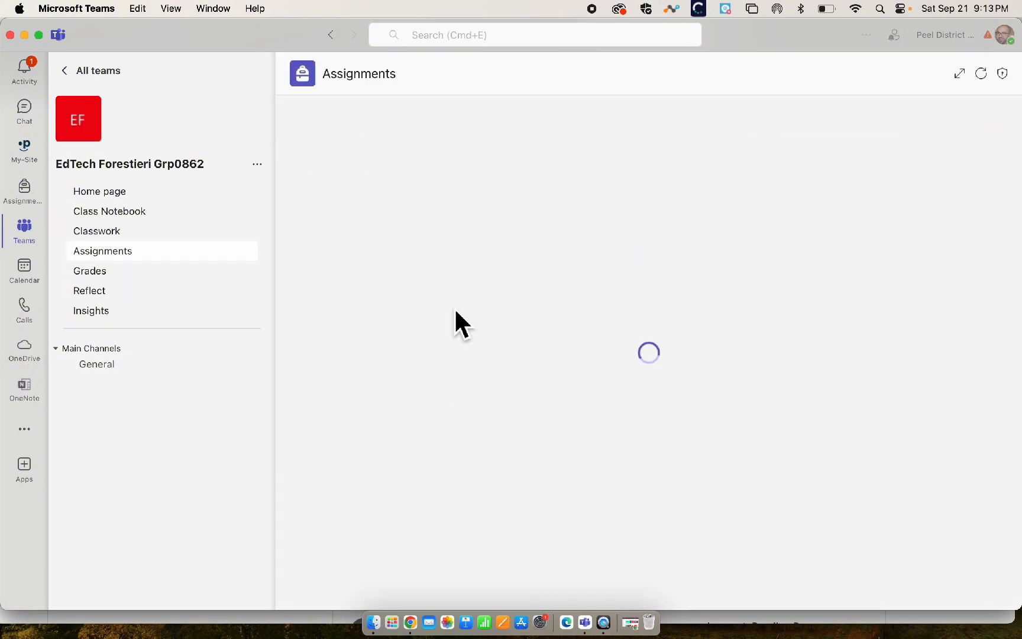
pyautogui.click(397, 169)
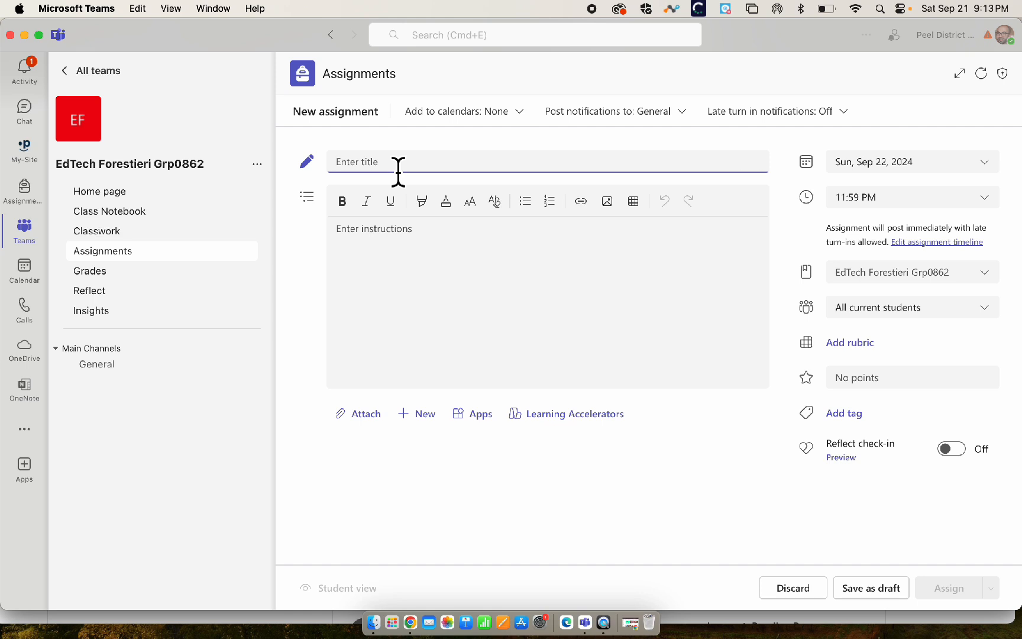
# - Title the assignment "Video Response" and view the kinds of new files that can be added to it
pyautogui.write('Video Response')
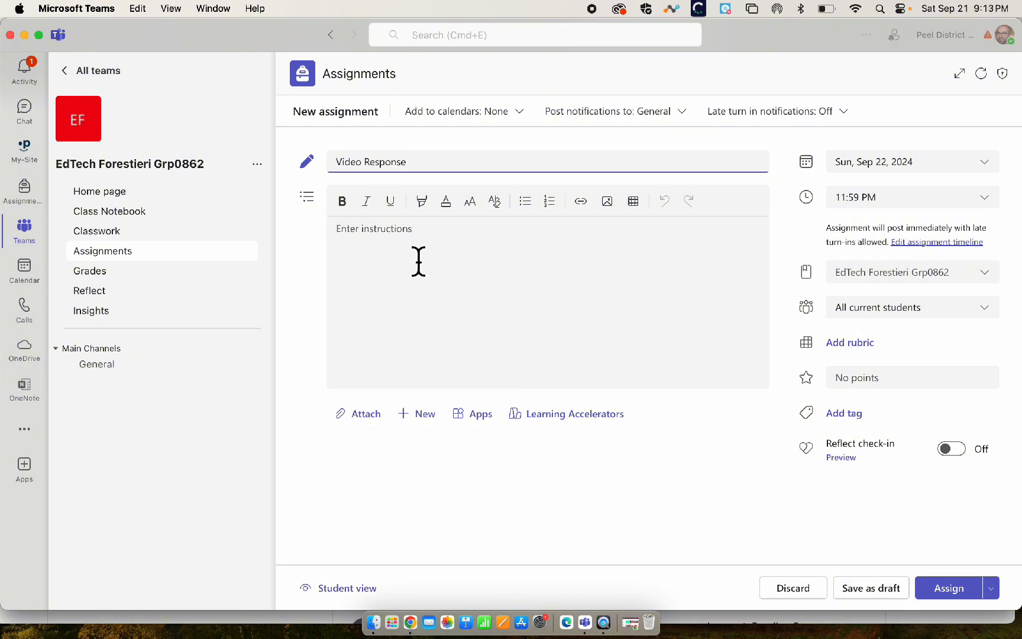
pyautogui.click(374, 255)
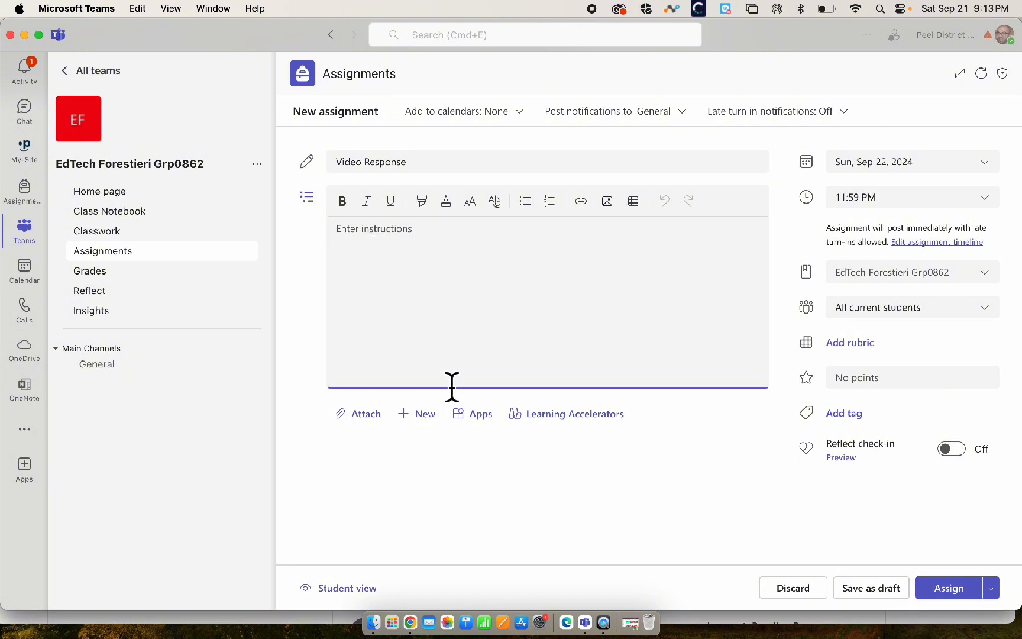
pyautogui.click(421, 414)
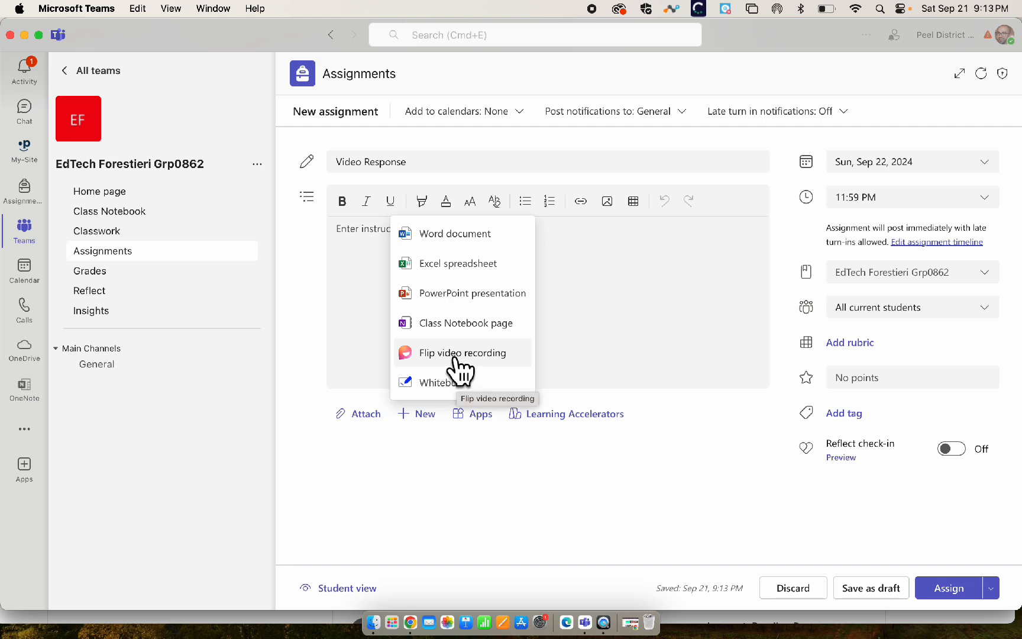
pyautogui.click(367, 469)
# - Enter the instructions "Record a video introducing yourself!", dismiss the AI instructions tip, and assign the assignment
pyautogui.click(395, 258)
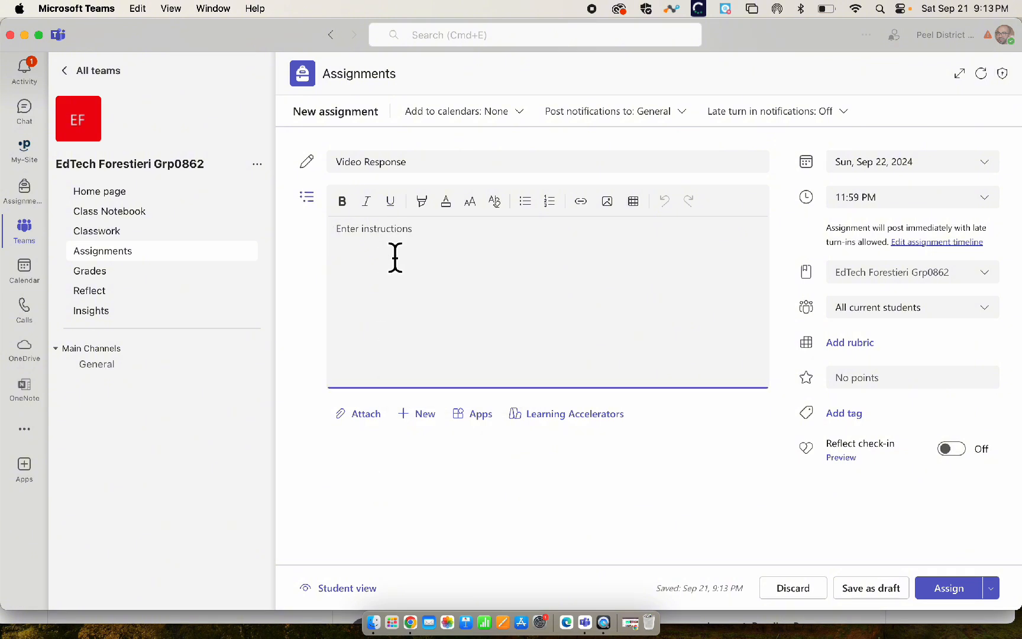
pyautogui.write('RE')
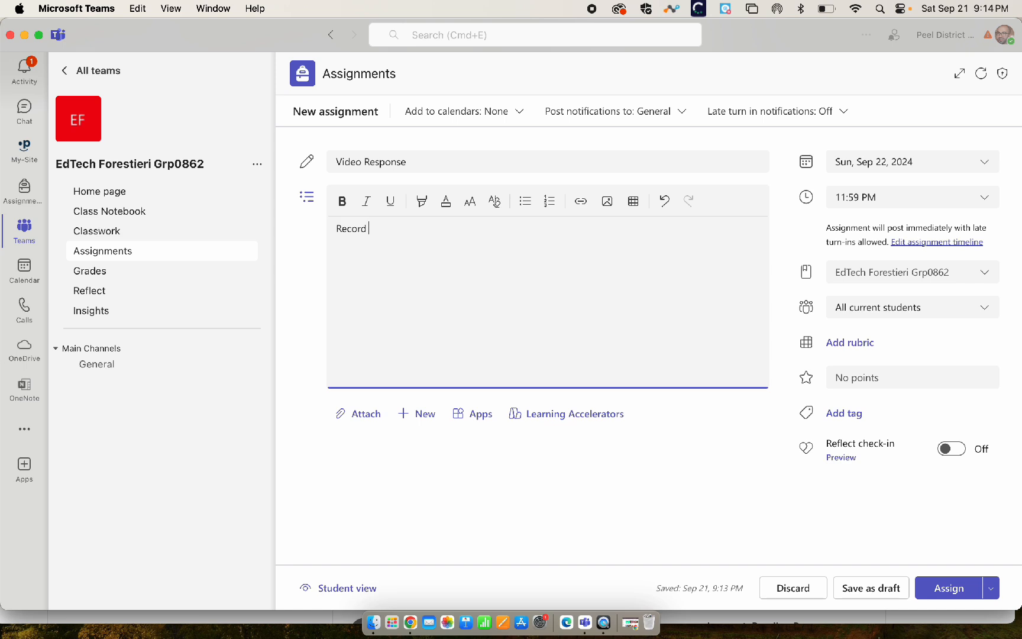
pyautogui.write('cord a video introducing yourself!')
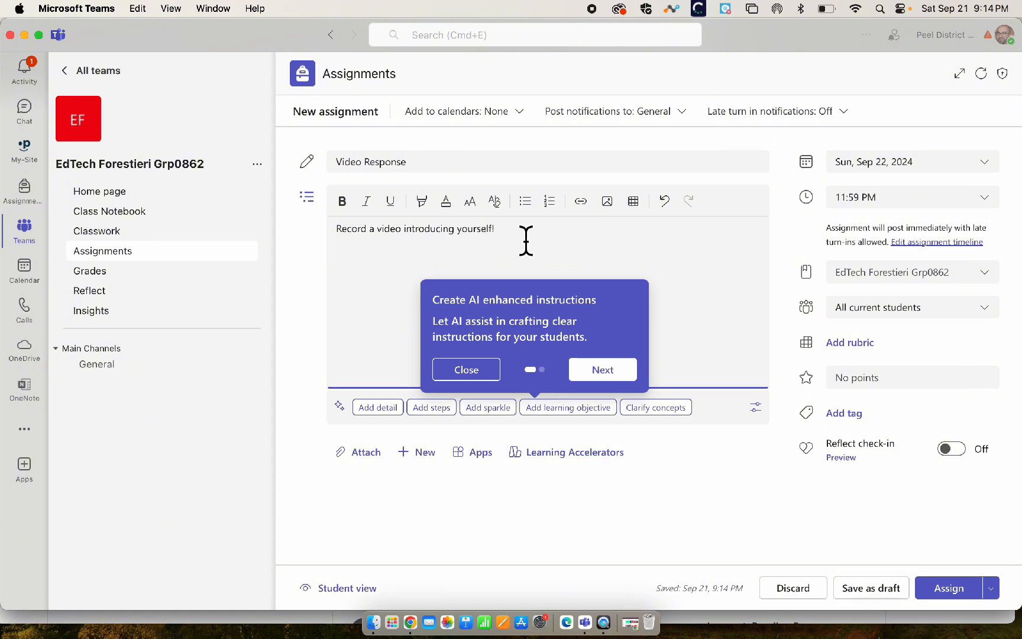
pyautogui.click(465, 369)
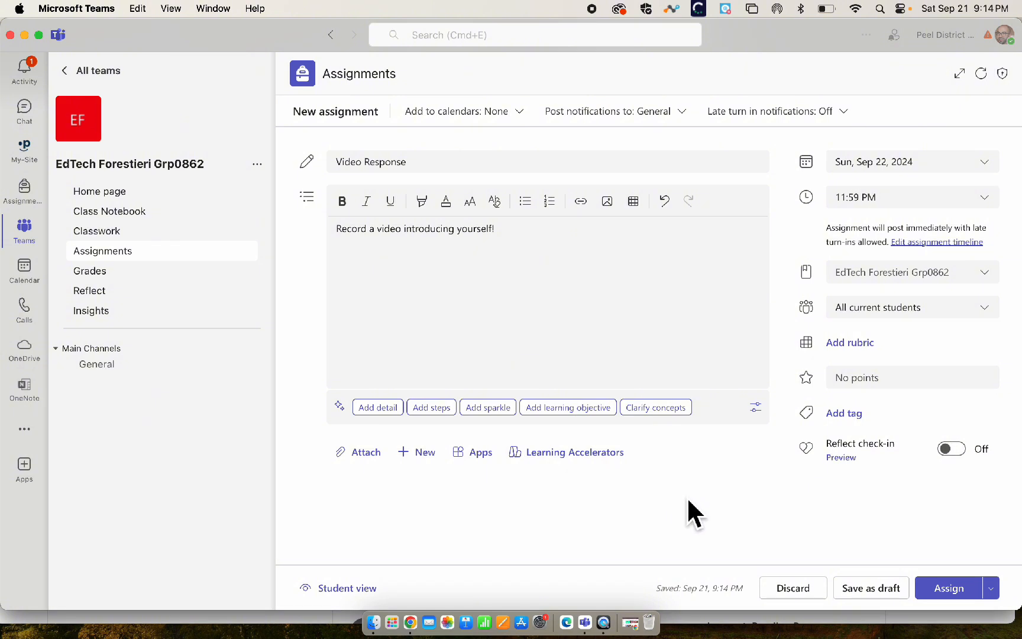
pyautogui.click(985, 586)
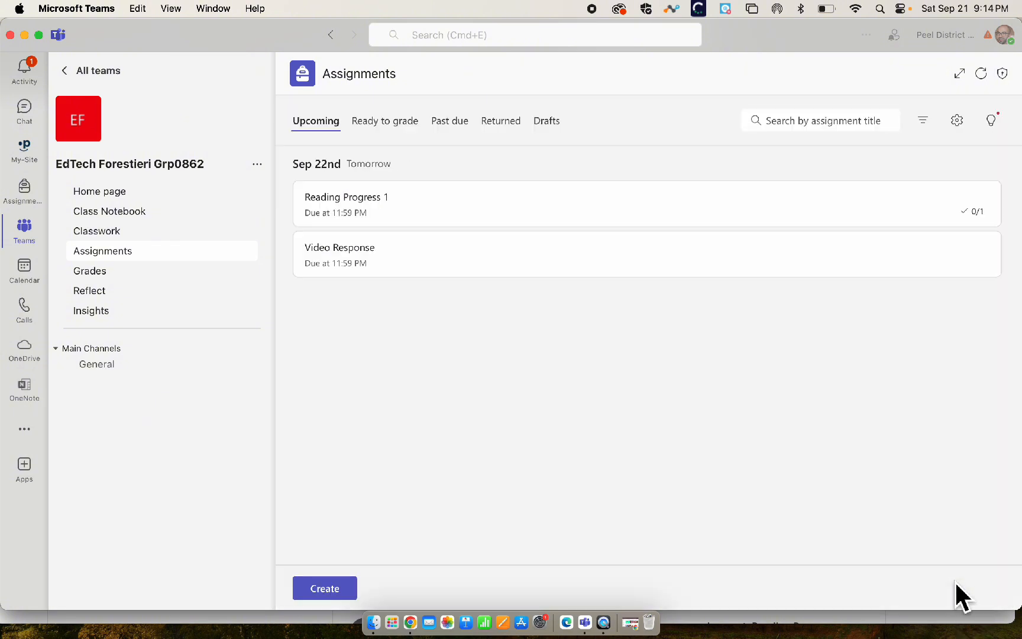
# - Copy the link to the Video Response assignment from the list of upcoming assignments
pyautogui.moveTo(773, 274)
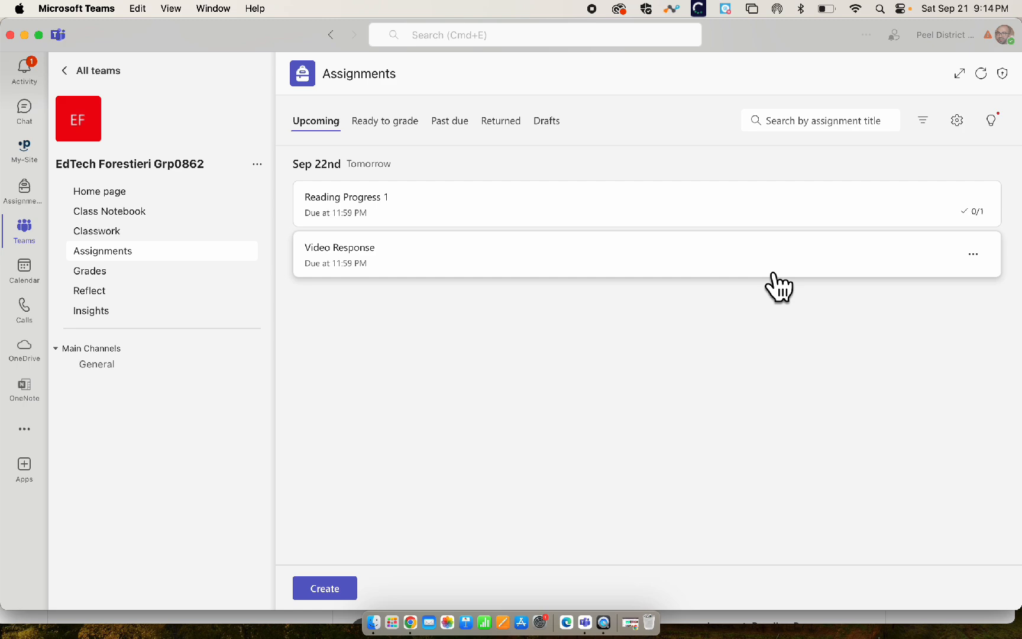
pyautogui.click(973, 254)
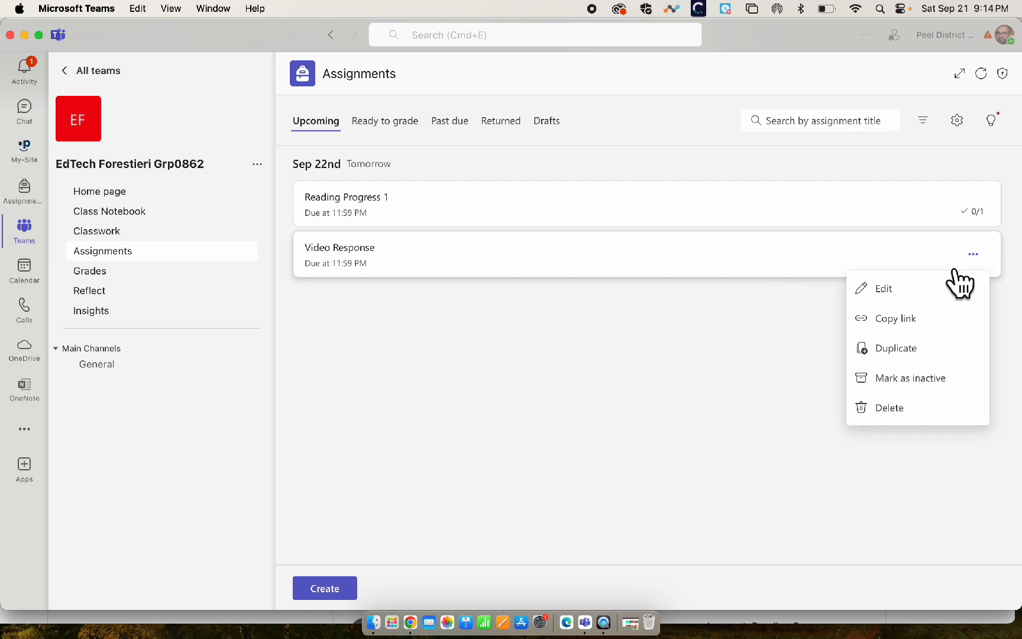
pyautogui.click(927, 320)
# - Switch to the teacher's Google Classroom window and start an announcement reading "New Video Recording Below!"
pyautogui.hotkey('ctrl', 'Up')
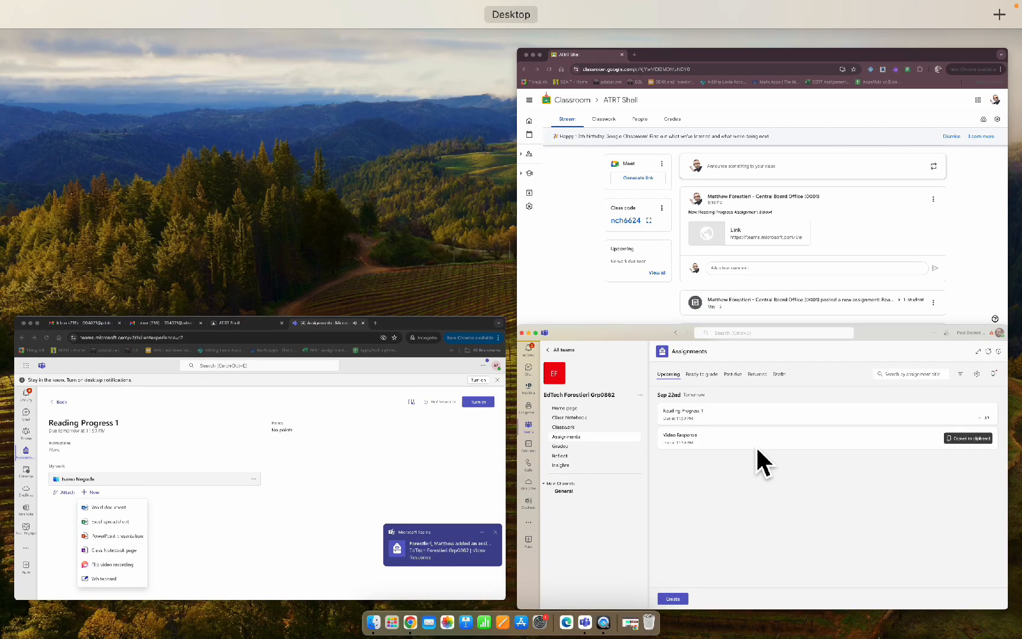
pyautogui.click(663, 241)
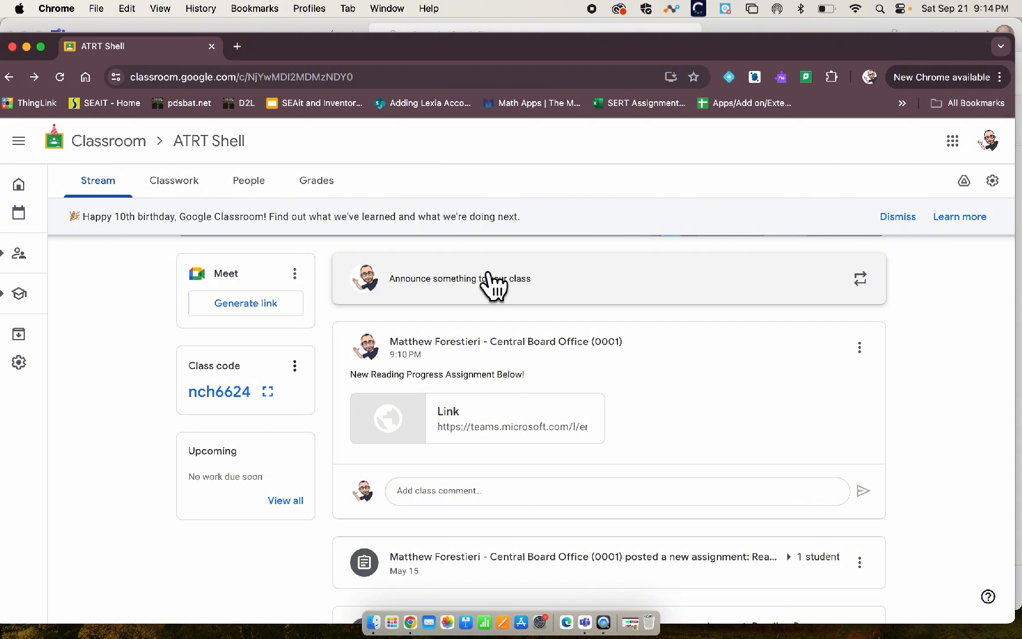
pyautogui.click(481, 389)
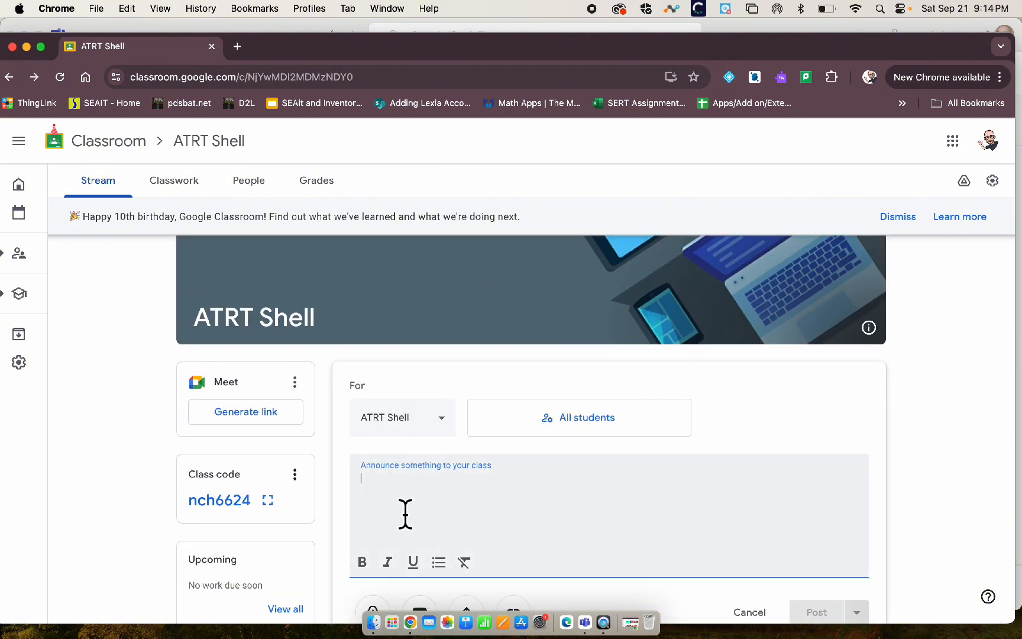
pyautogui.write('New Video Recording Below!')
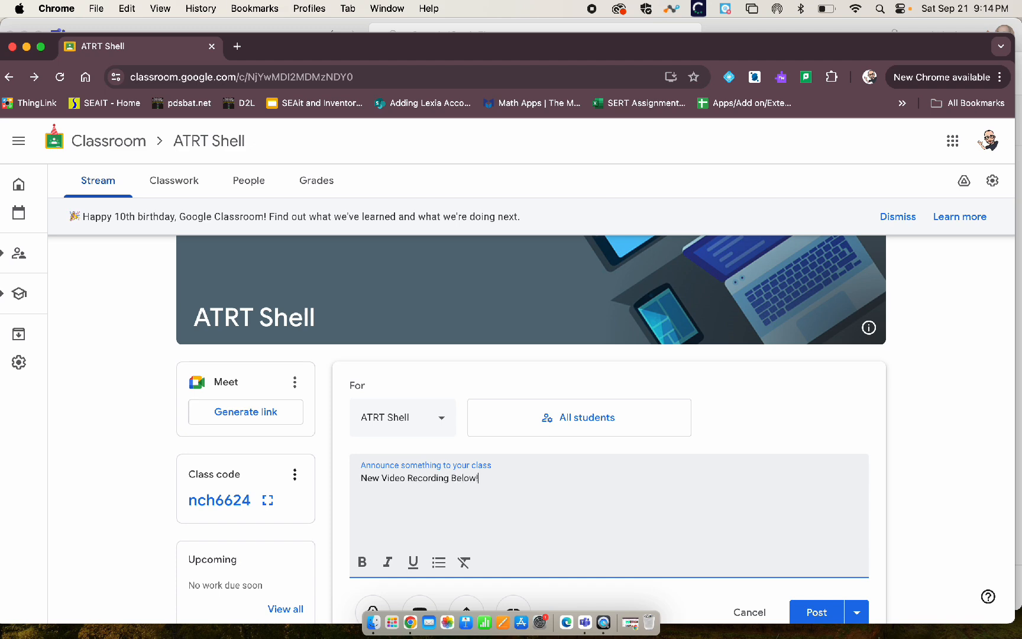
# - Attach the copied Teams assignment link to the announcement and post it to the ATRT Shell class
pyautogui.scroll(-3, 509, 547)
pyautogui.click(513, 501)
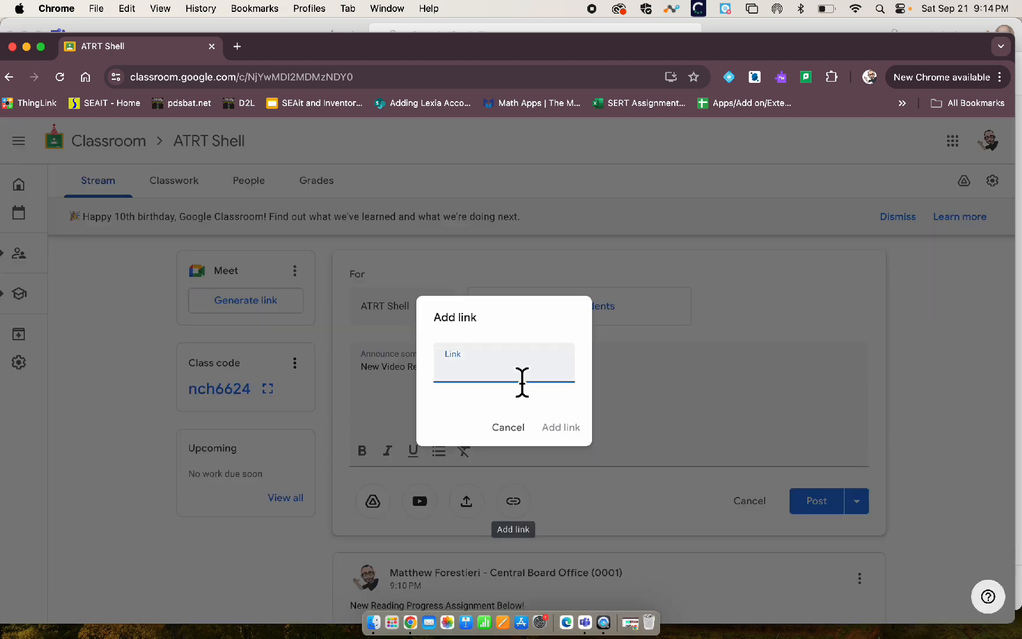
pyautogui.press('cmd+v')
pyautogui.click(562, 427)
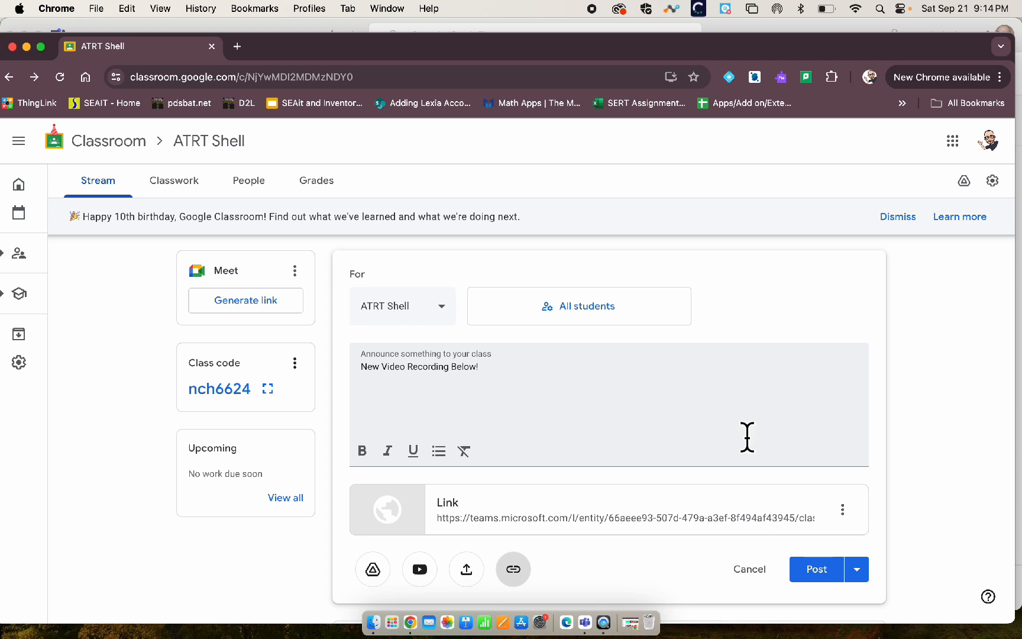
pyautogui.click(817, 573)
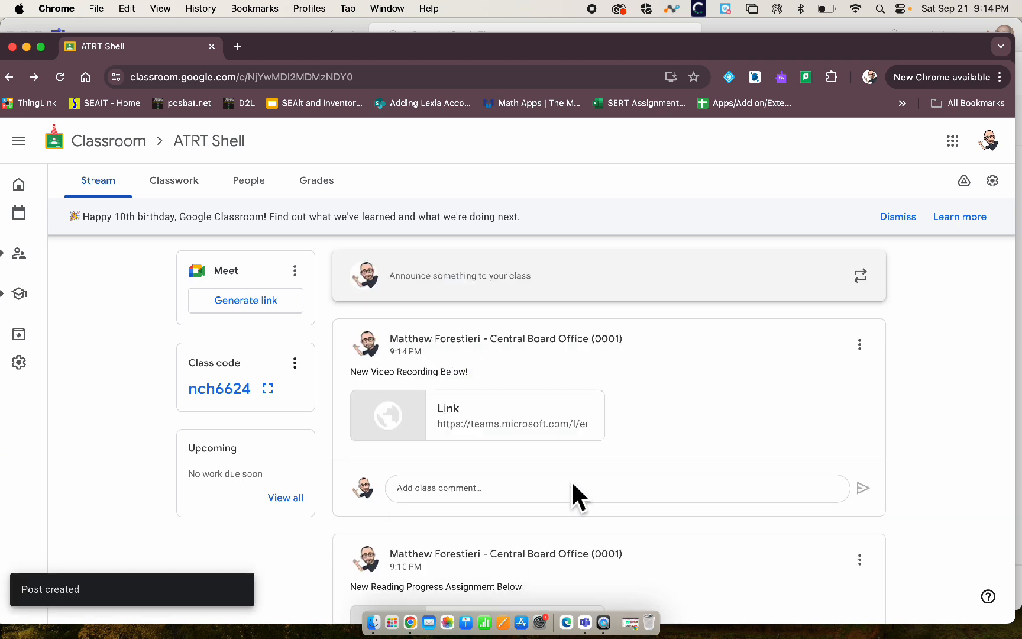
# - Switch to the student's incognito Chrome window and show the ATRT Shell stream in Google Classroom
pyautogui.hotkey('ctrl', 'Up')
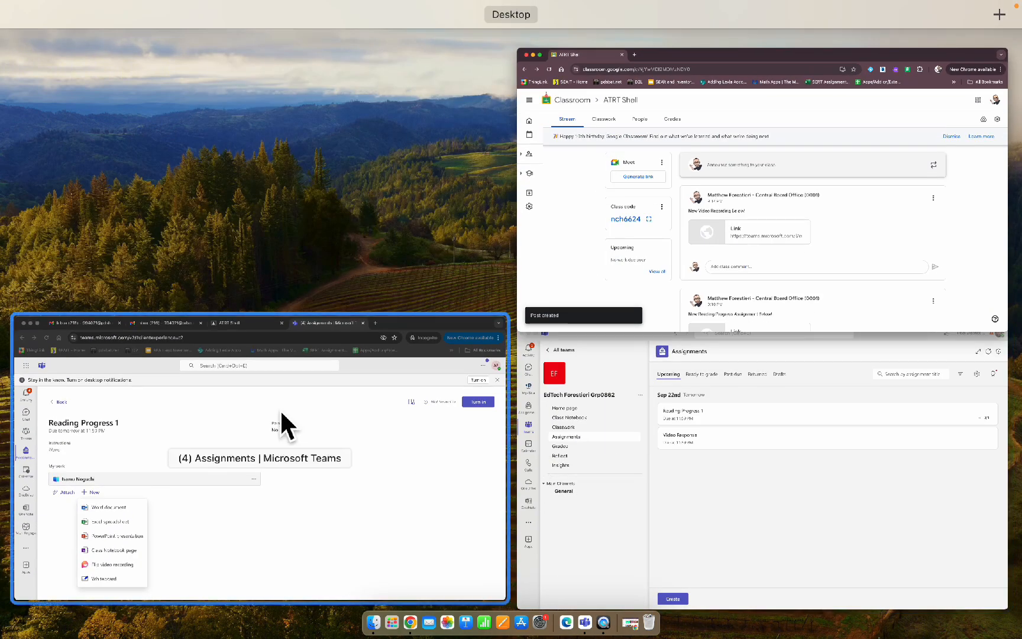
pyautogui.click(282, 411)
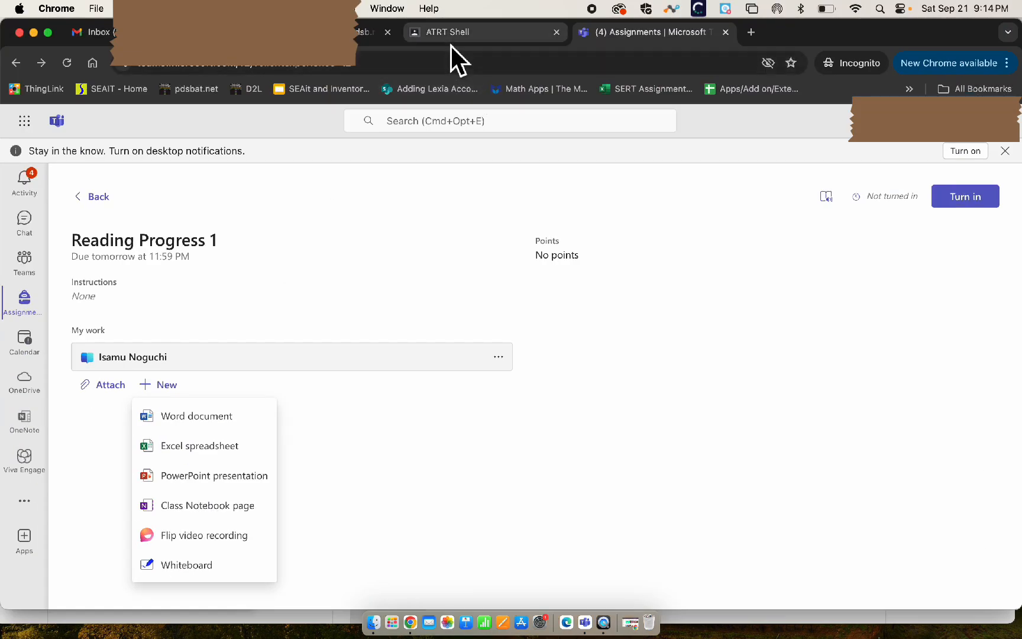
pyautogui.click(451, 34)
pyautogui.scroll(1, 225, 338)
pyautogui.scroll(5, 225, 338)
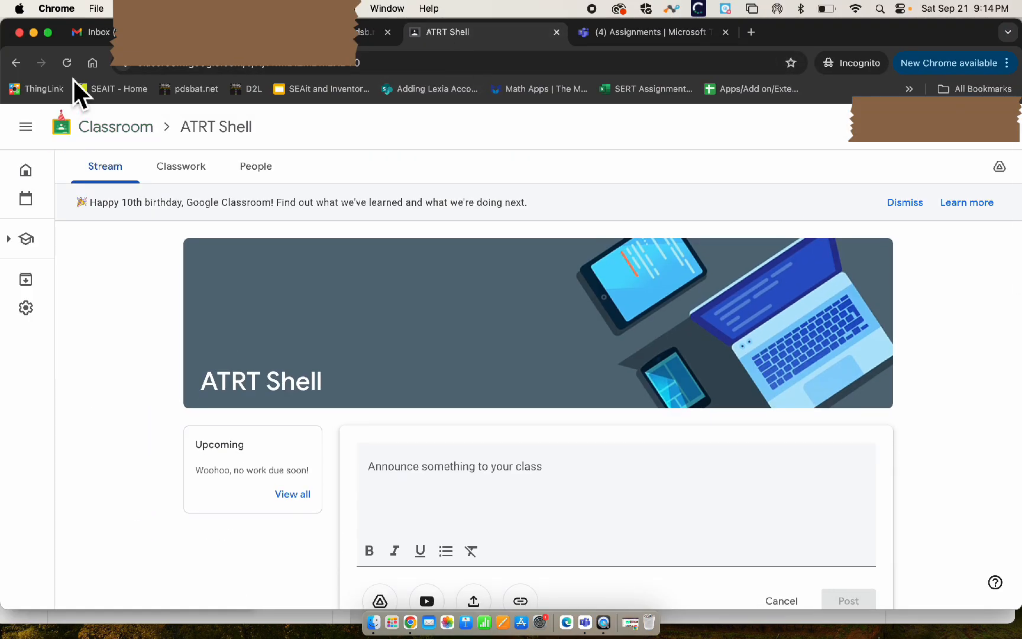
# - Reload the class stream, close the old Teams assignment tab, and open the link in the "New Video Recording Below!" post
pyautogui.click(67, 62)
pyautogui.click(553, 253)
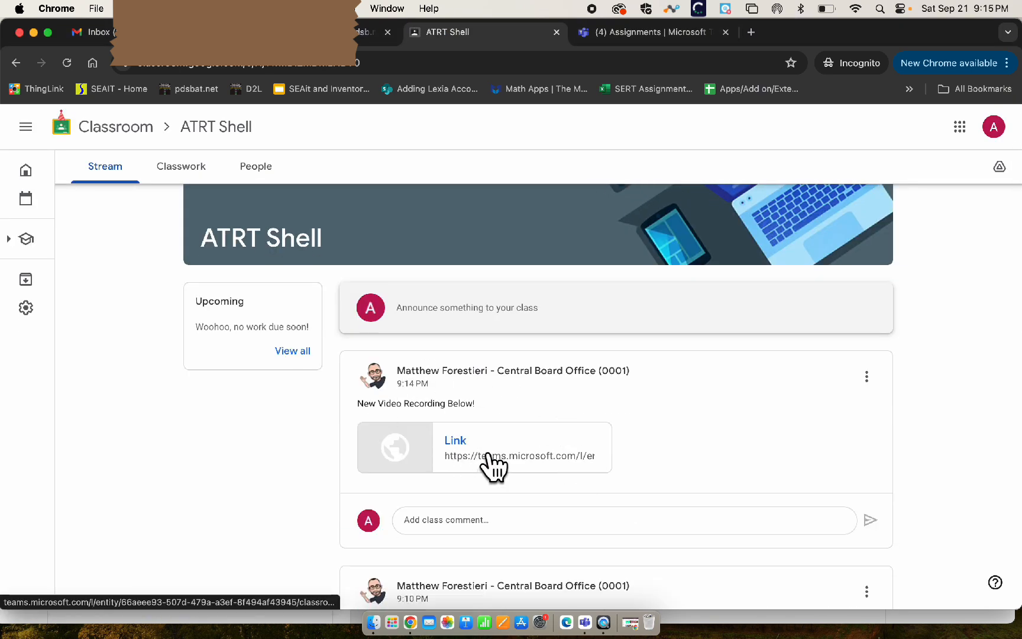
pyautogui.click(726, 32)
pyautogui.click(523, 444)
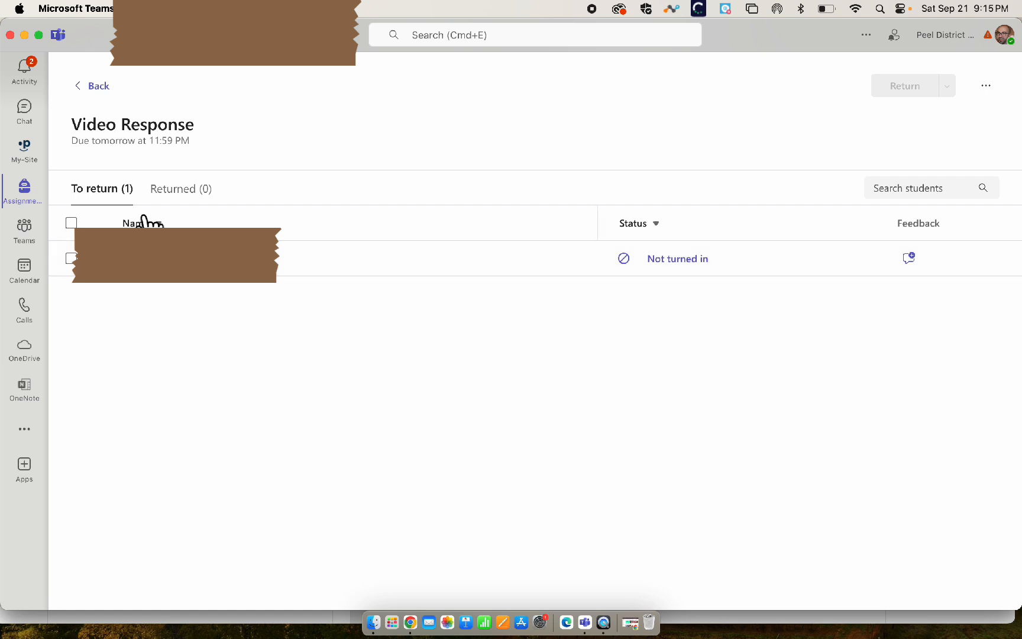
# - Reopen Video Response in the Teams desktop app, examine the student's submission and feedback options, and close the submission
pyautogui.click(95, 87)
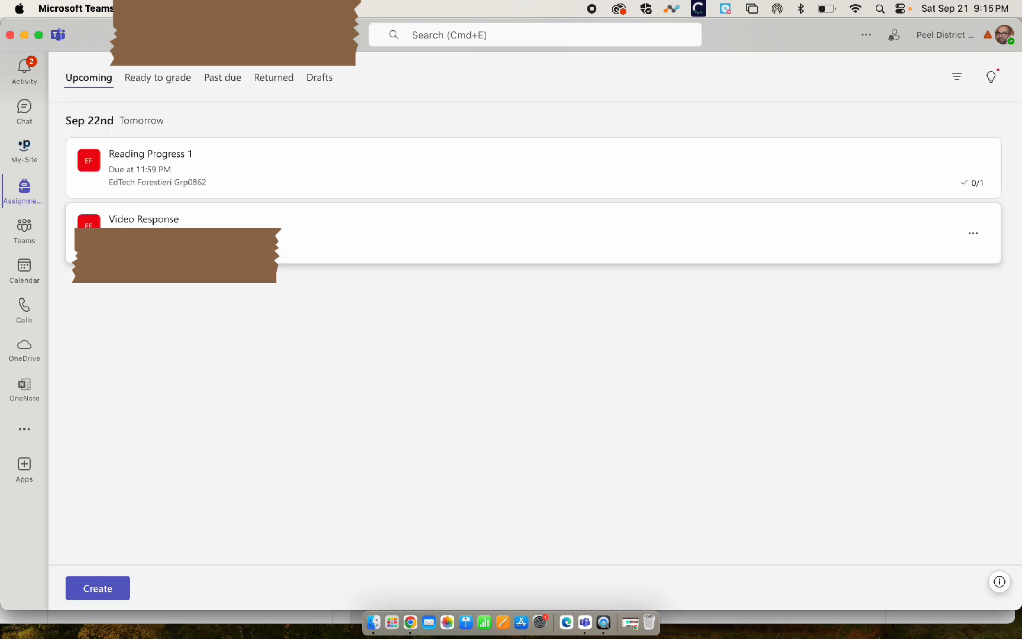
pyautogui.click(795, 249)
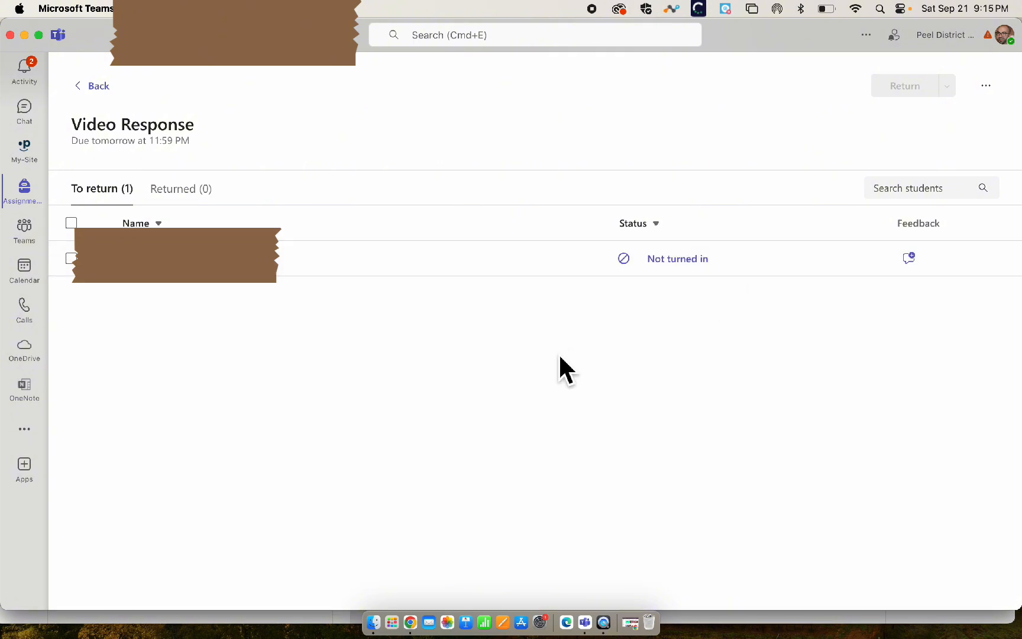
pyautogui.click(663, 264)
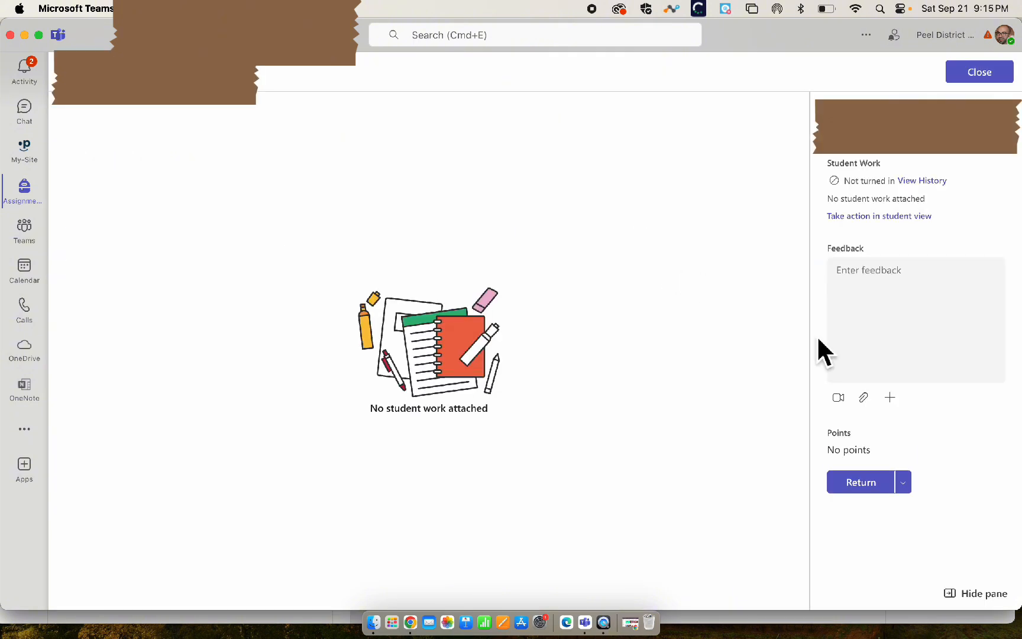
pyautogui.click(892, 399)
pyautogui.click(890, 398)
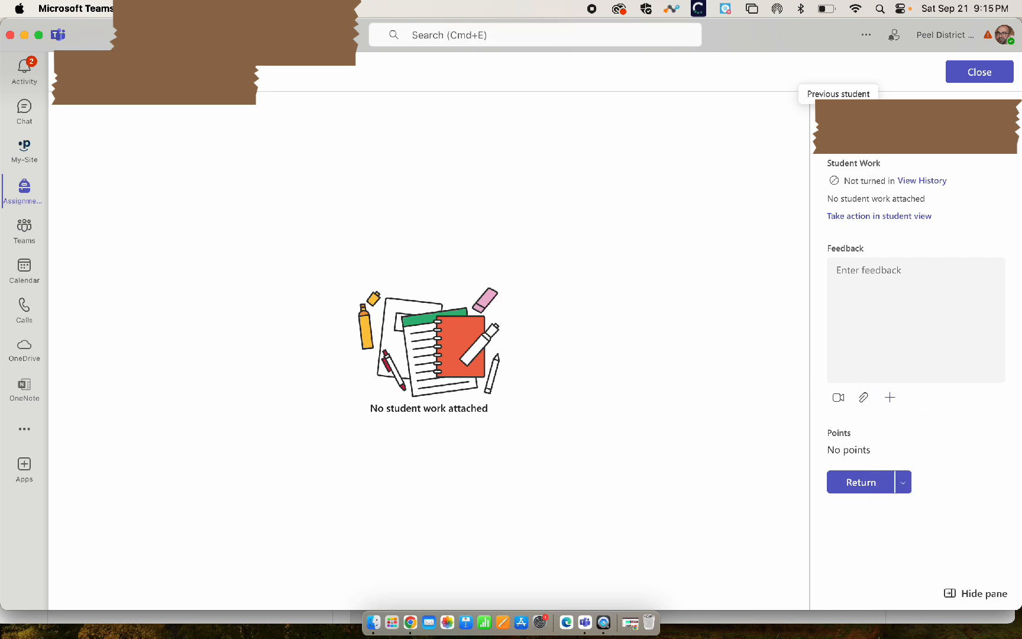
pyautogui.click(979, 74)
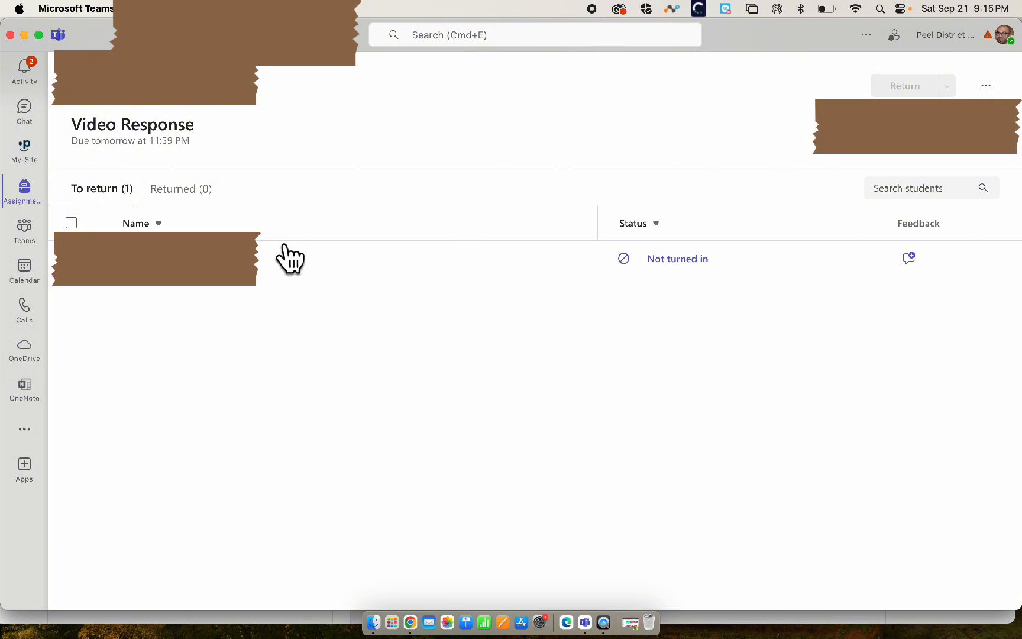
# - Go back to the assignments list, look through the past due assignments, and return to the upcoming ones
pyautogui.click(90, 86)
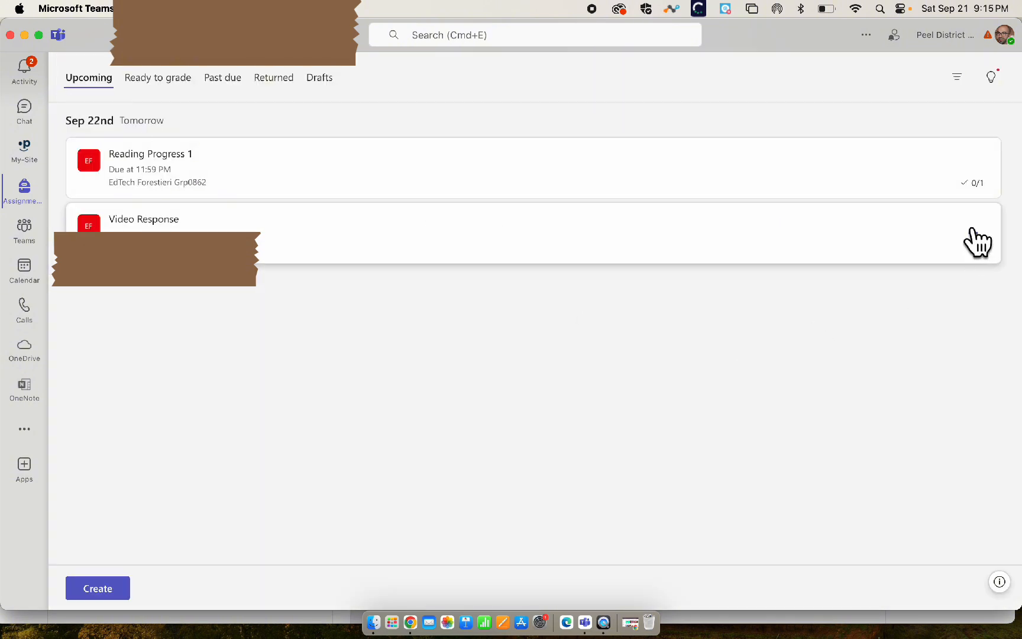
pyautogui.click(210, 79)
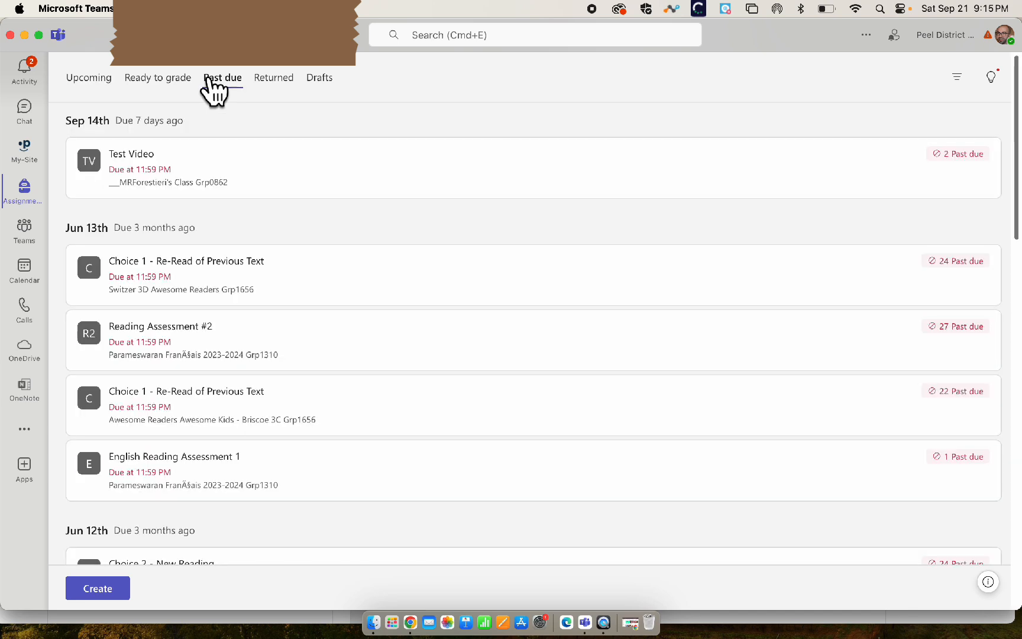
pyautogui.click(95, 82)
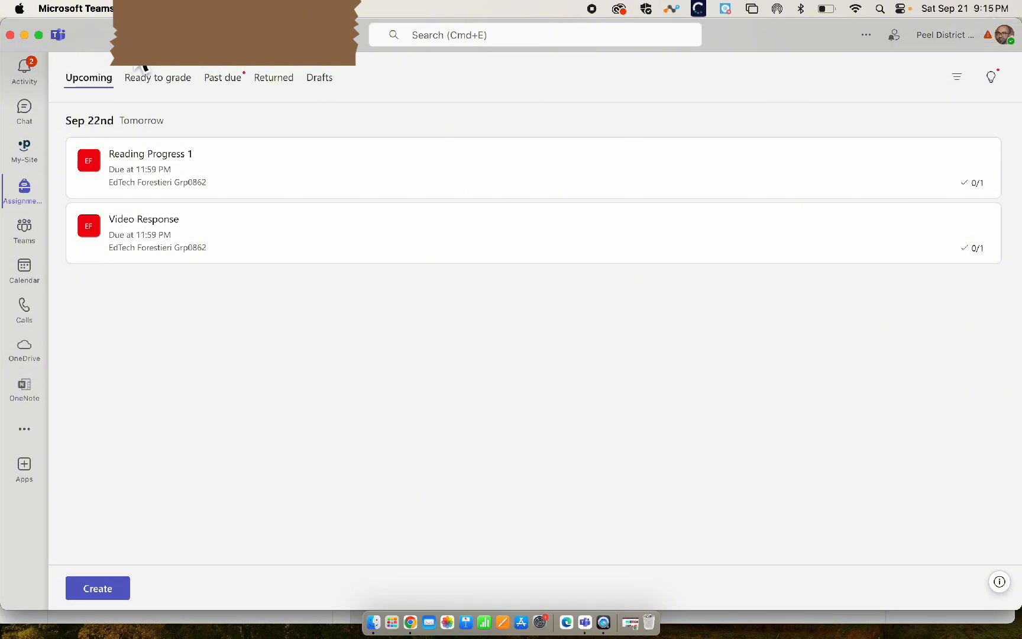
# - Close the Teams desktop window and open the student's Video Response assignment in the Teams web app
pyautogui.click(11, 35)
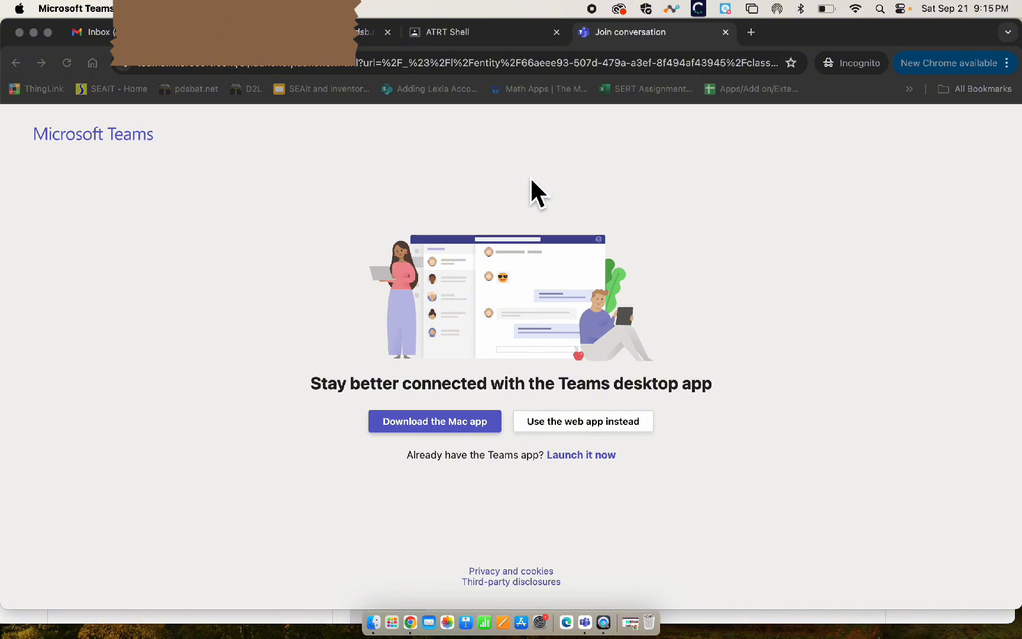
pyautogui.click(620, 423)
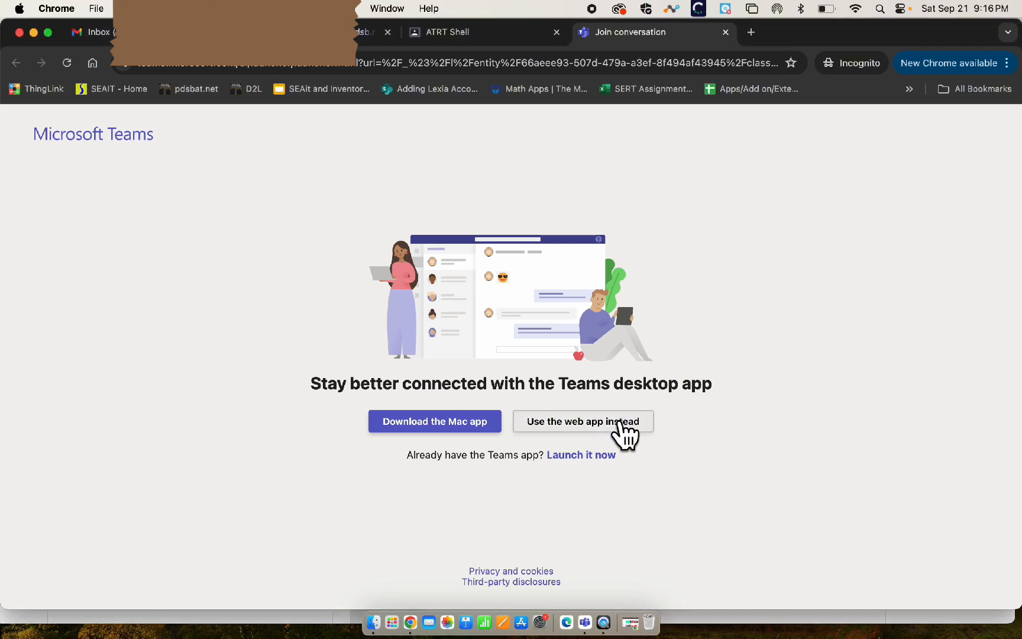
pyautogui.click(621, 424)
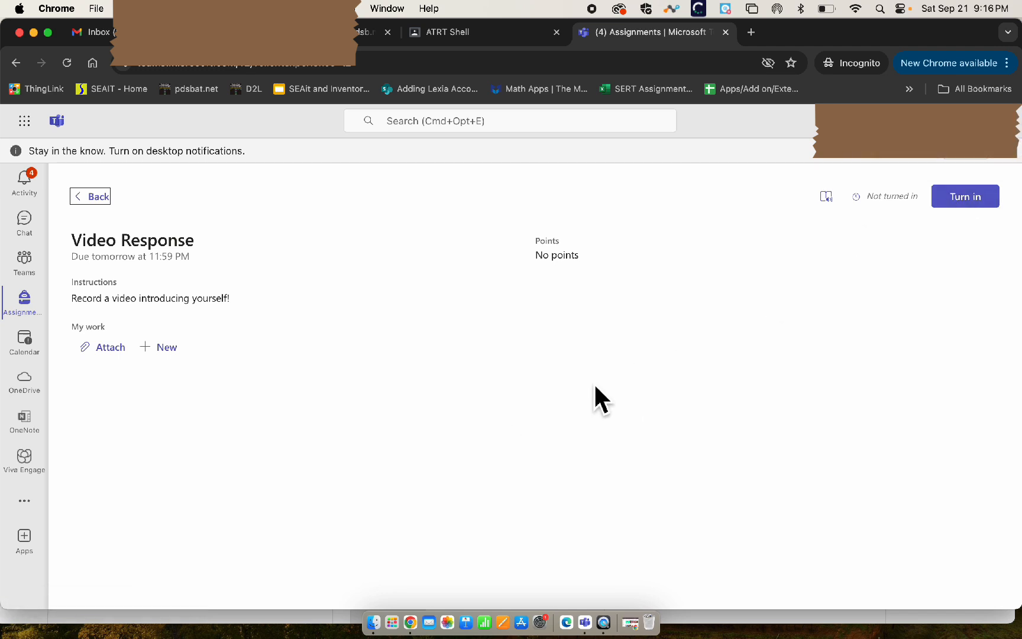
# - Open a new Flip video recording for the student's work in the Video Response assignment
pyautogui.click(155, 353)
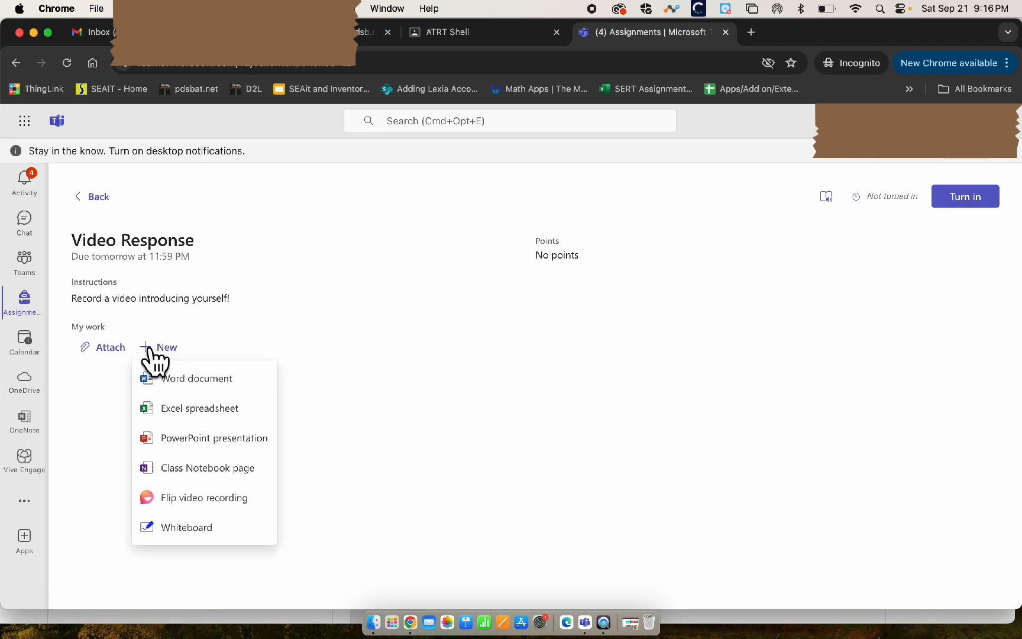
pyautogui.click(186, 503)
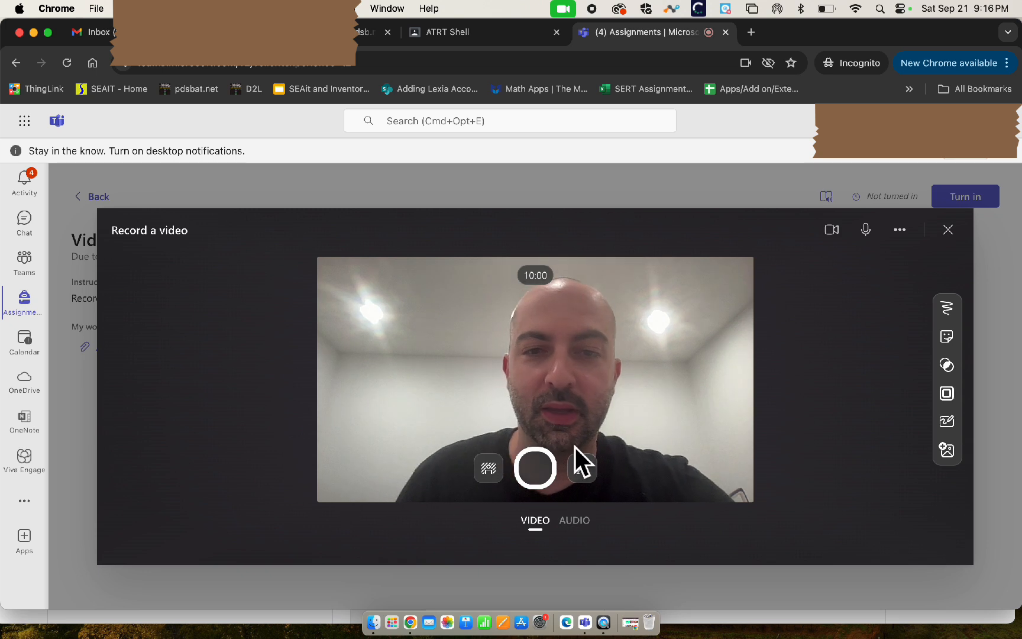
# - Apply the animated city skyline at dusk as the video backdrop and close the backdrop choices
pyautogui.click(489, 470)
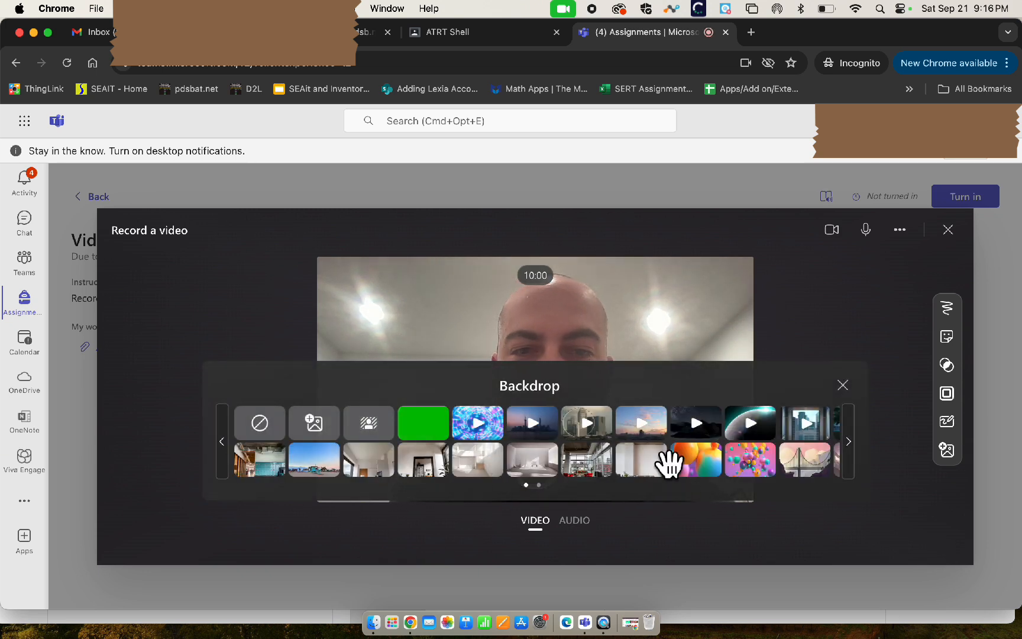
pyautogui.click(689, 468)
pyautogui.hscroll(-5, 331, 423)
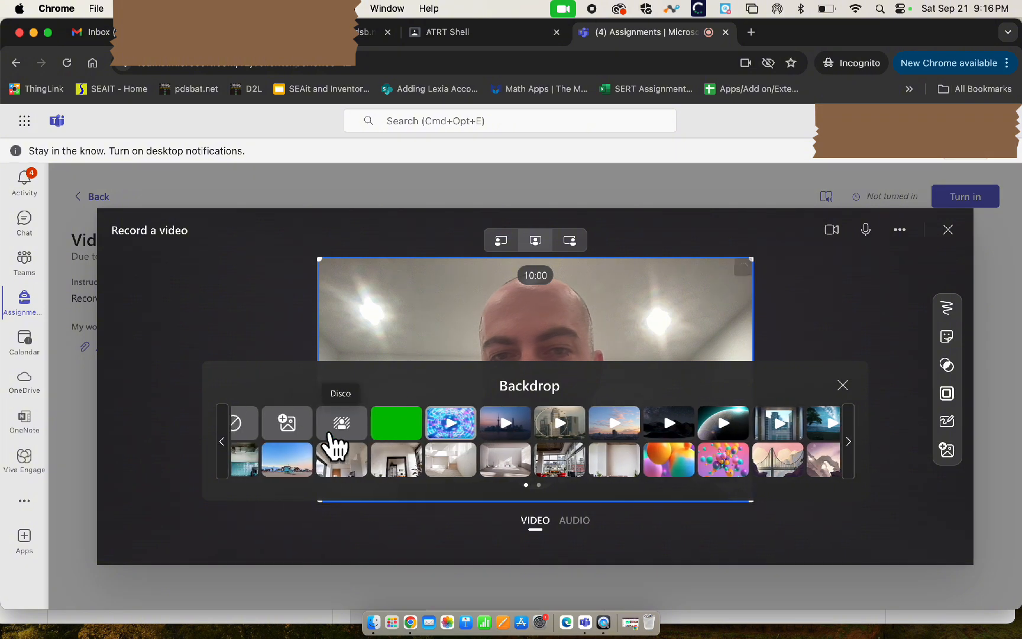
pyautogui.click(521, 427)
pyautogui.click(795, 340)
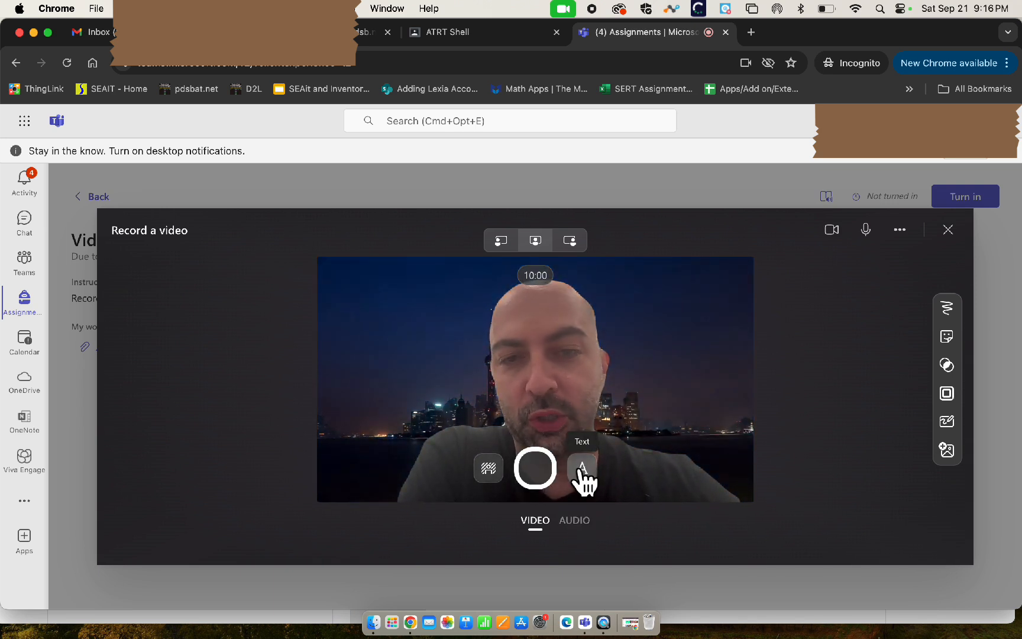
# - Handwrite the number 25 in blue on the video preview beside the speaker's head with the Draw tool
pyautogui.click(947, 307)
pyautogui.click(394, 331)
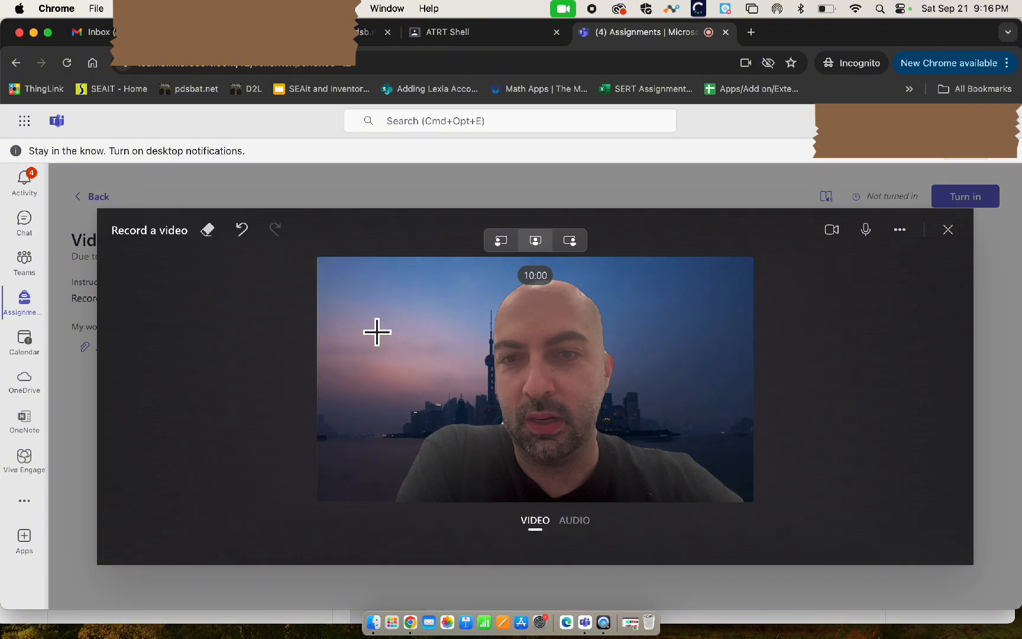
pyautogui.moveTo(378, 331)
pyautogui.mouseDown()
pyautogui.moveTo(386, 352)
pyautogui.moveTo(405, 345)
pyautogui.moveTo(404, 322)
pyautogui.moveTo(417, 338)
pyautogui.moveTo(420, 310)
pyautogui.mouseUp()
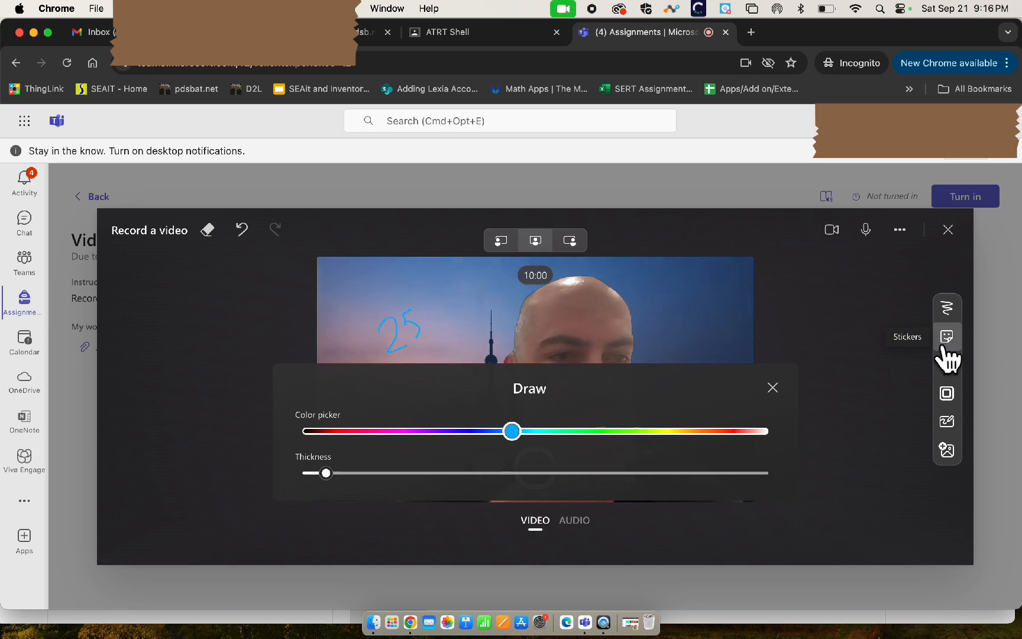
# - Examine the available stickers, and close the video recorder without recording to return to the Video Response assignment
pyautogui.click(942, 347)
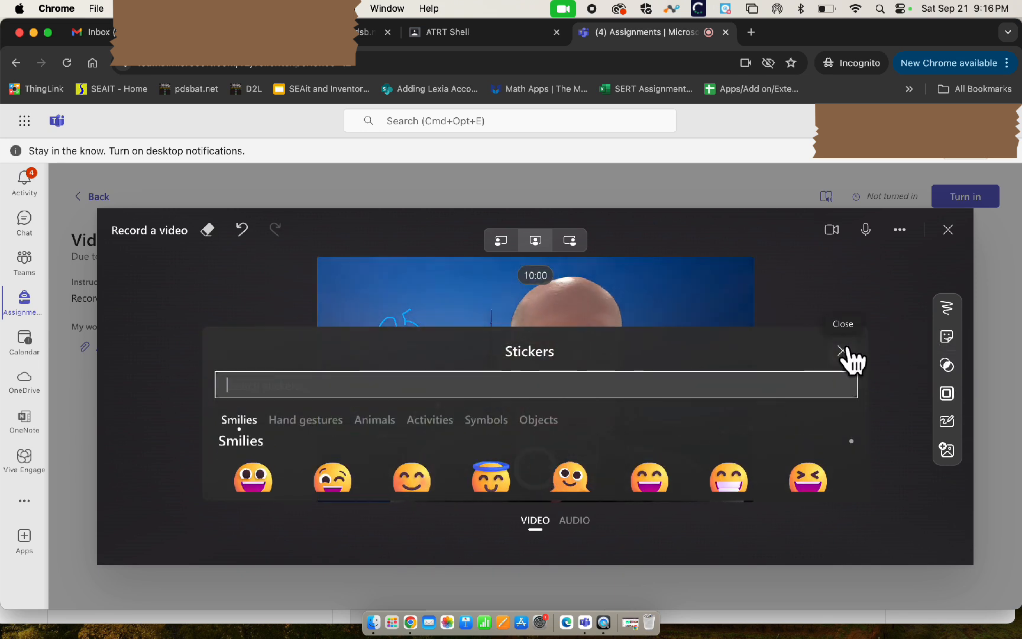
pyautogui.click(948, 230)
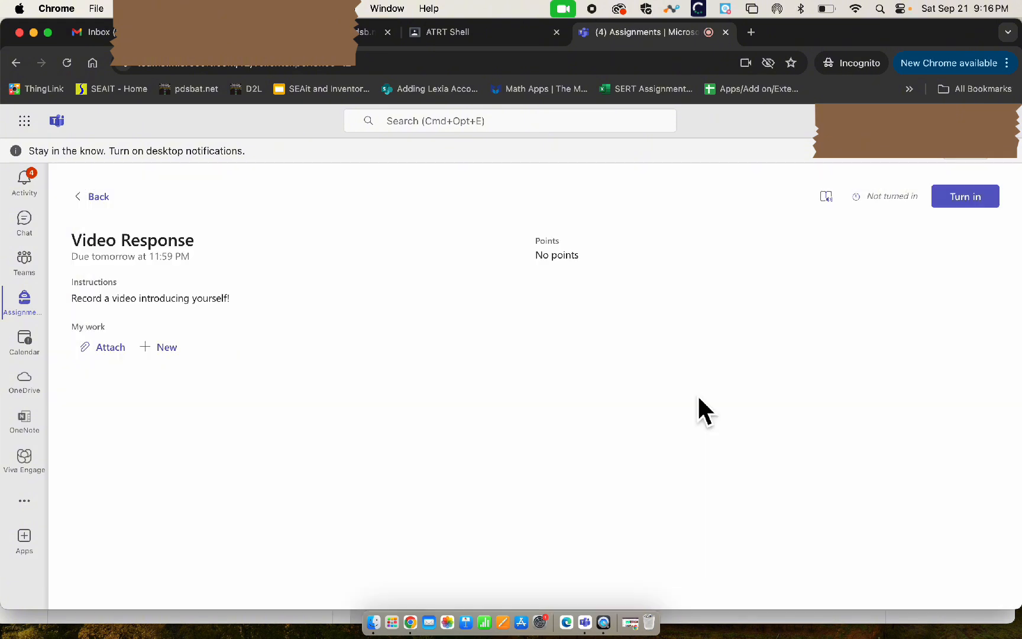